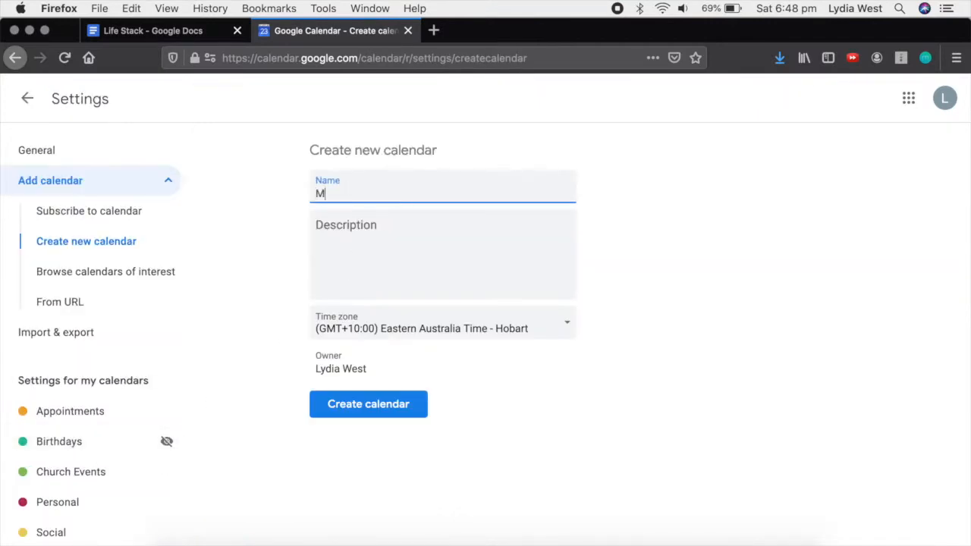
Create a new calendar named "My Calendar" and return from the settings to the calendar view
left_click(380, 408)
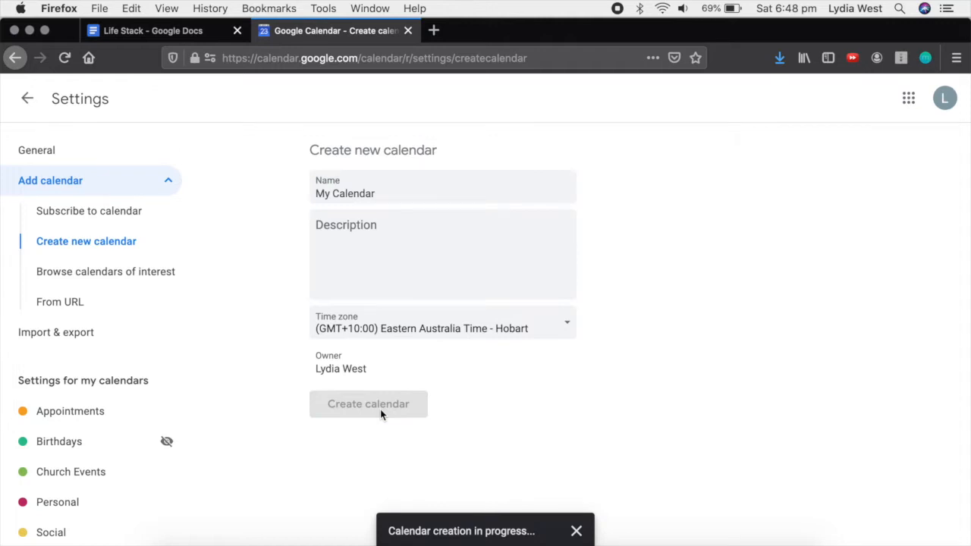
left_click(609, 531)
left_click(28, 99)
Hide every calendar except My Calendar, including Elvanto Roster and Facebook Events under Other calendars
left_click(27, 398)
left_click(27, 376)
left_click(27, 355)
left_click(27, 313)
left_click(28, 291)
left_click(27, 442)
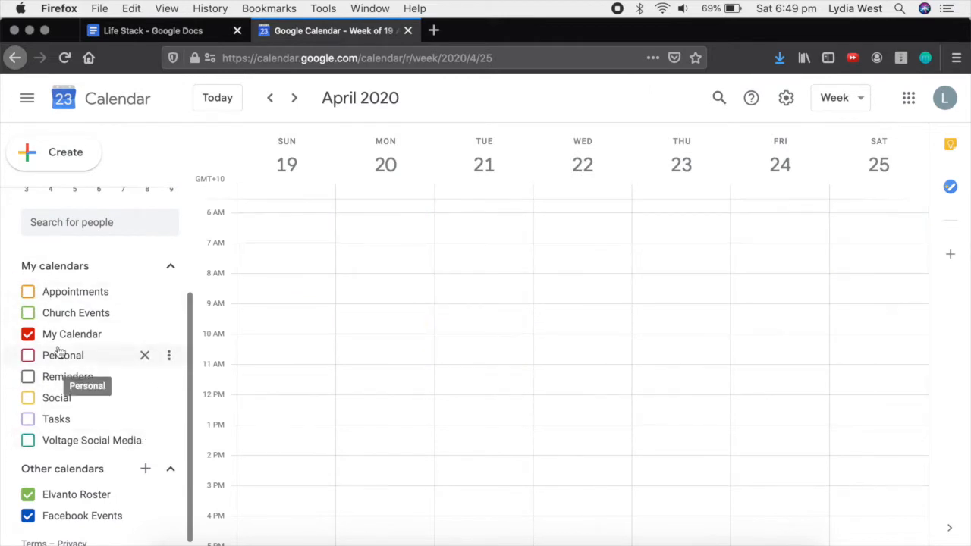
scroll(35, 205, "up", 3)
scroll(63, 399, "down", 4)
left_click(28, 491)
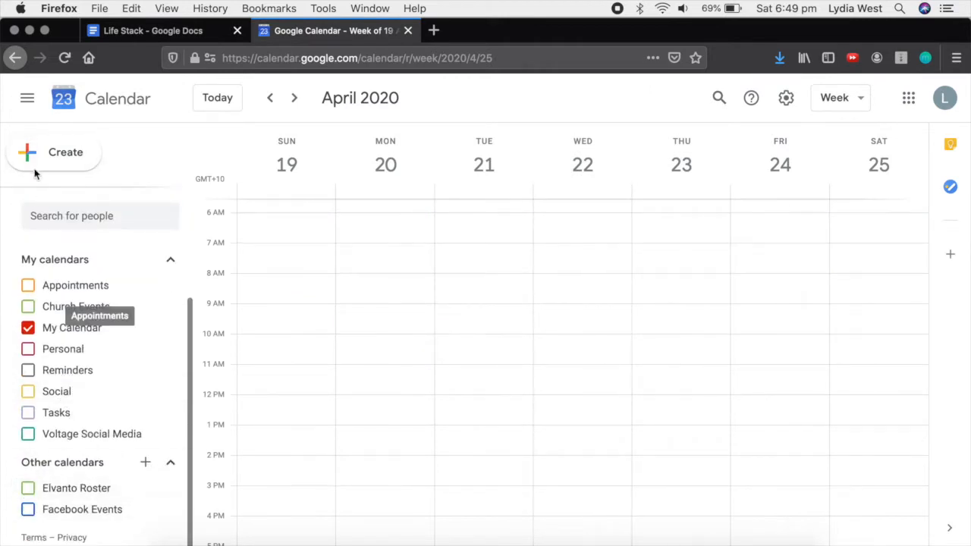
Collapse the calendar list and show the week of 24–30 May 2020
left_click(27, 99)
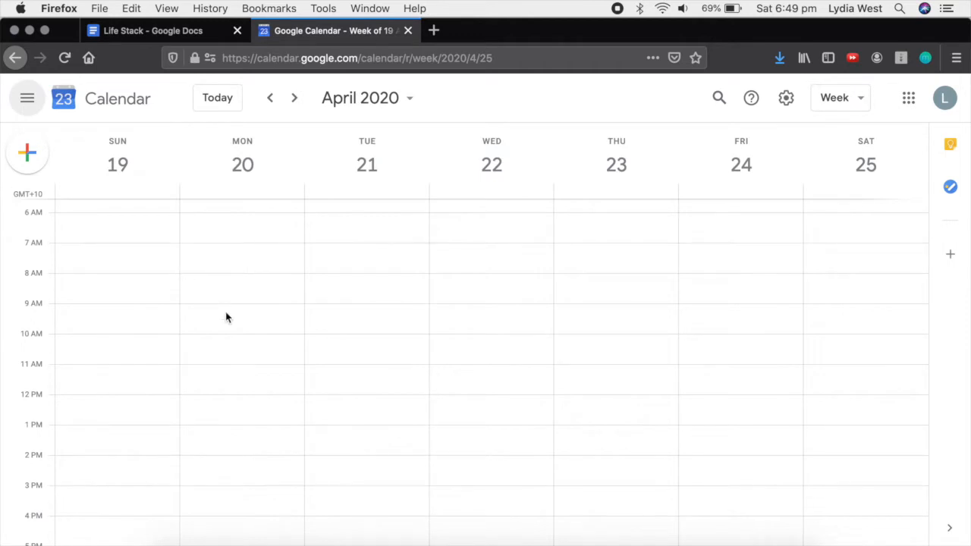
scroll(227, 317, "up", 5)
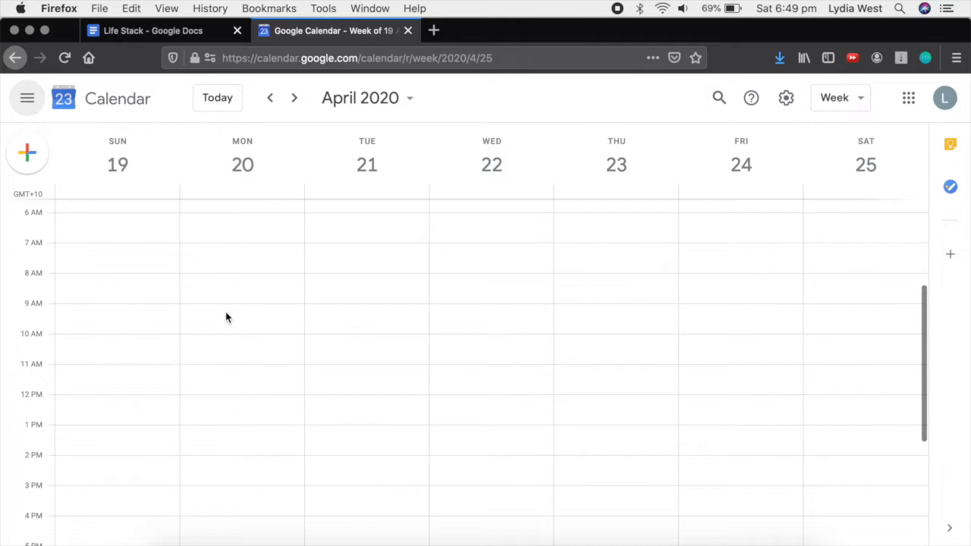
left_click(217, 102)
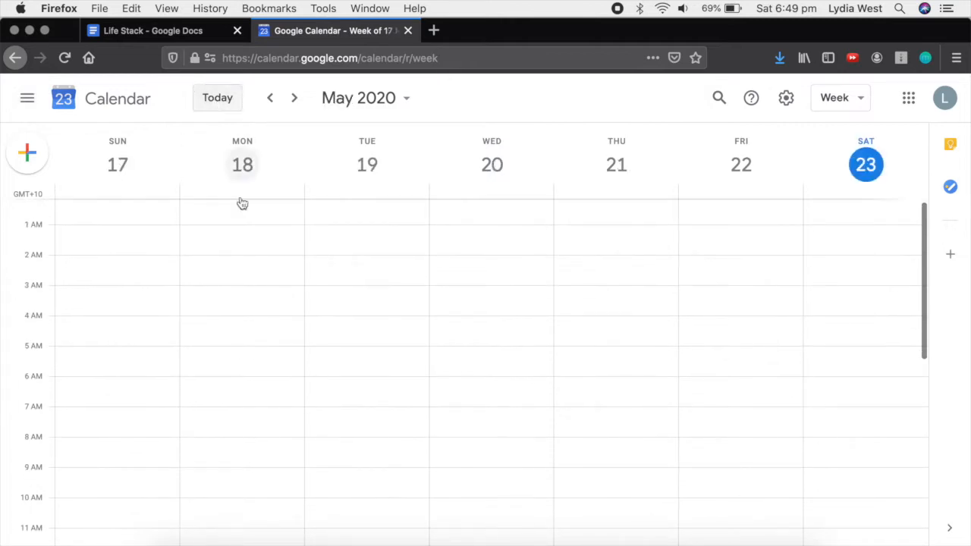
left_click(295, 99)
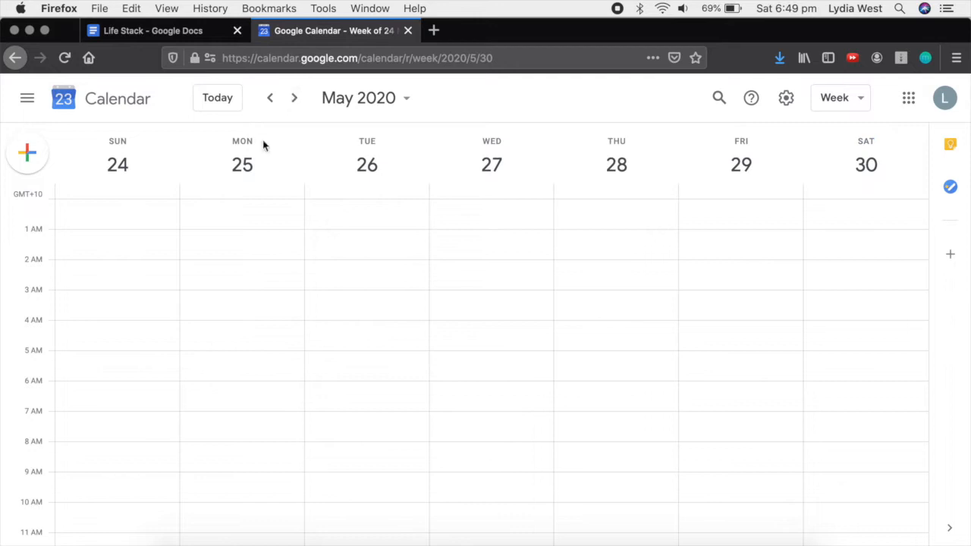
Preview the calendar in the 3 days, Schedule and Month views and return to the Week view
left_click(858, 96)
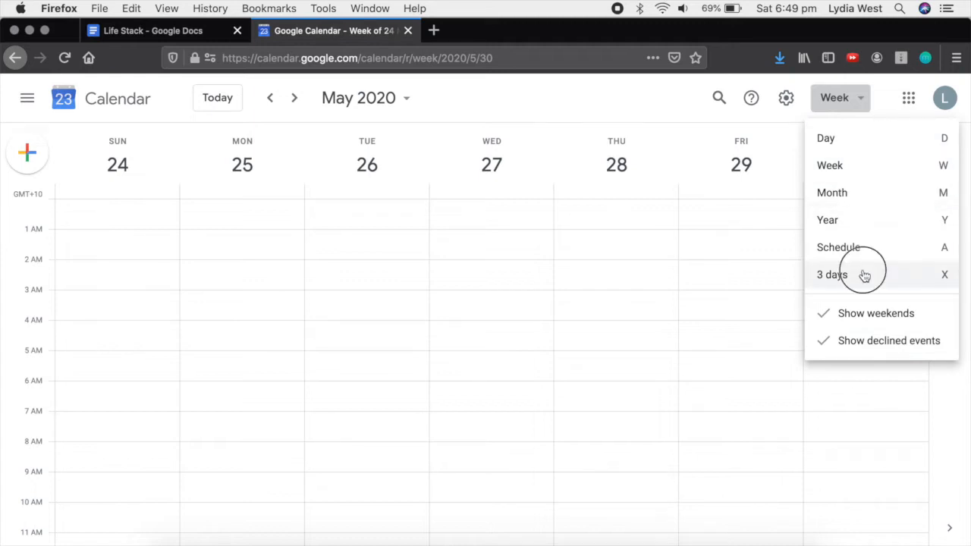
left_click(863, 275)
left_click(857, 98)
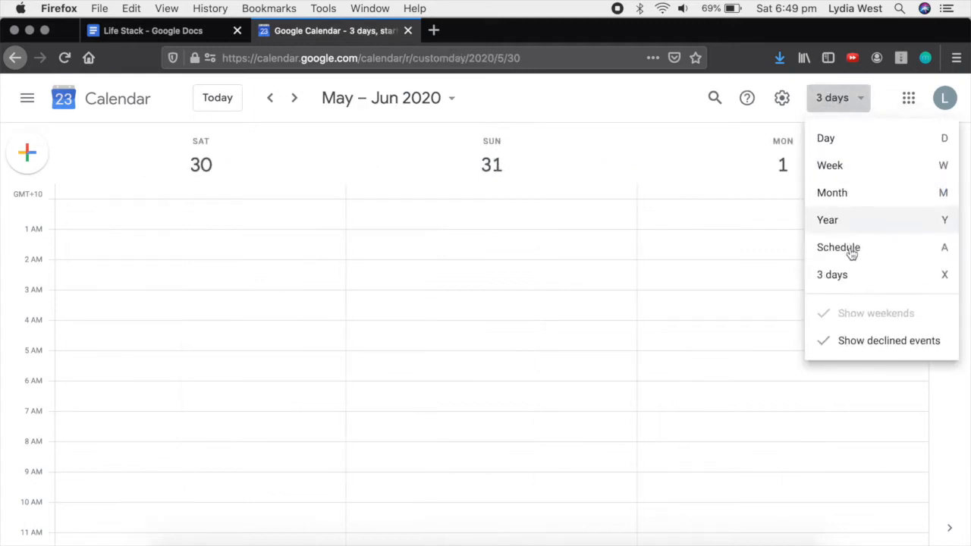
left_click(851, 250)
left_click(842, 97)
left_click(839, 193)
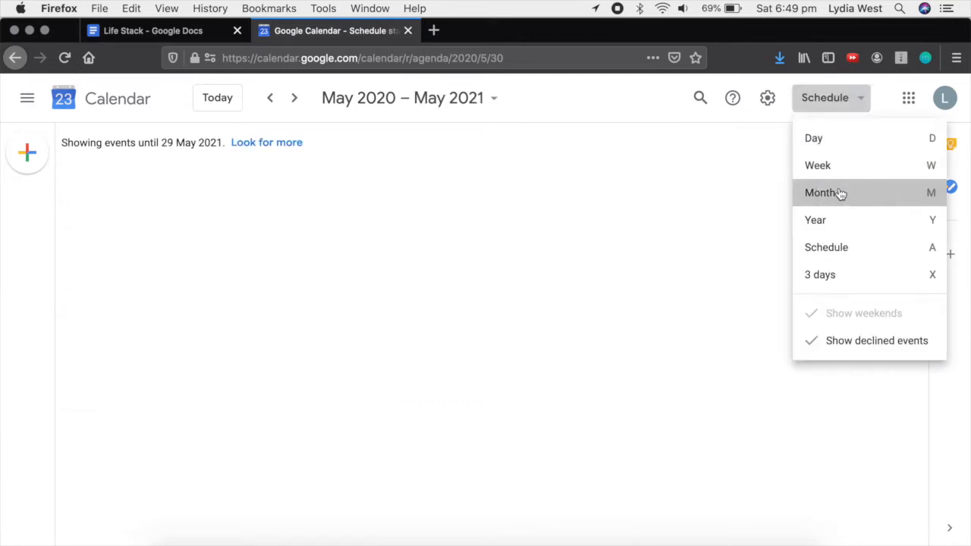
left_click(827, 58)
left_click(827, 58)
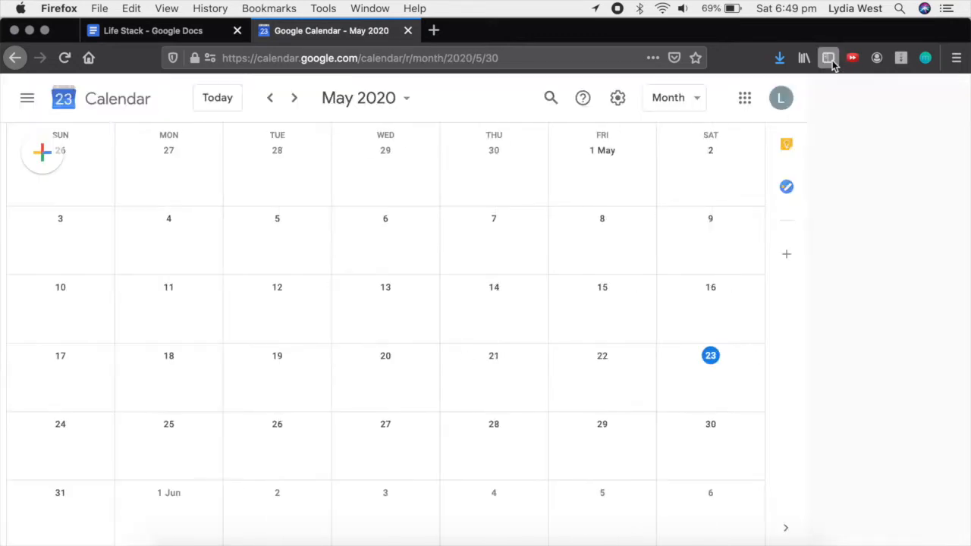
left_click(839, 105)
left_click(838, 163)
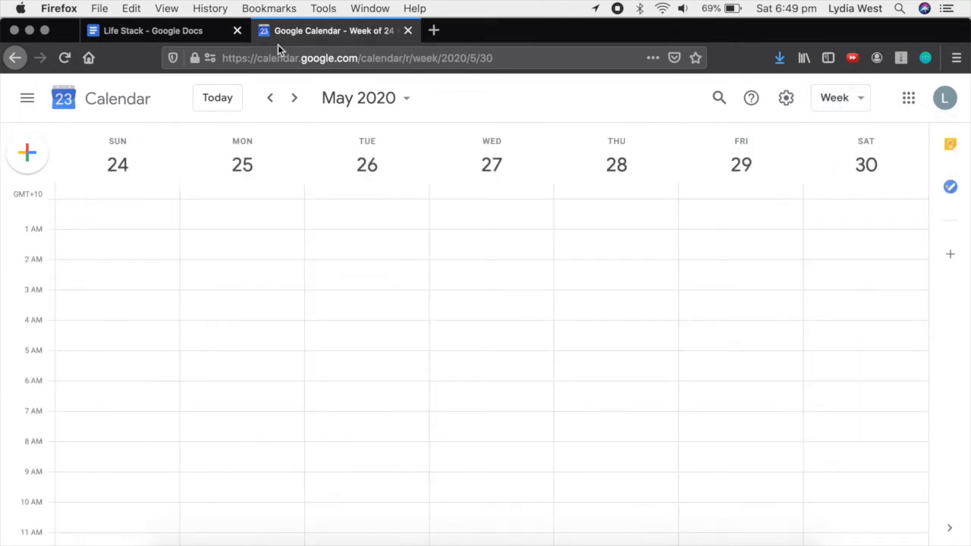
Consult the Life Stack document and draft a "Fortnightly Budget" event in Google Calendar on Tuesday 26 May 2020 from 10:00am to 10:30am
left_click(195, 31)
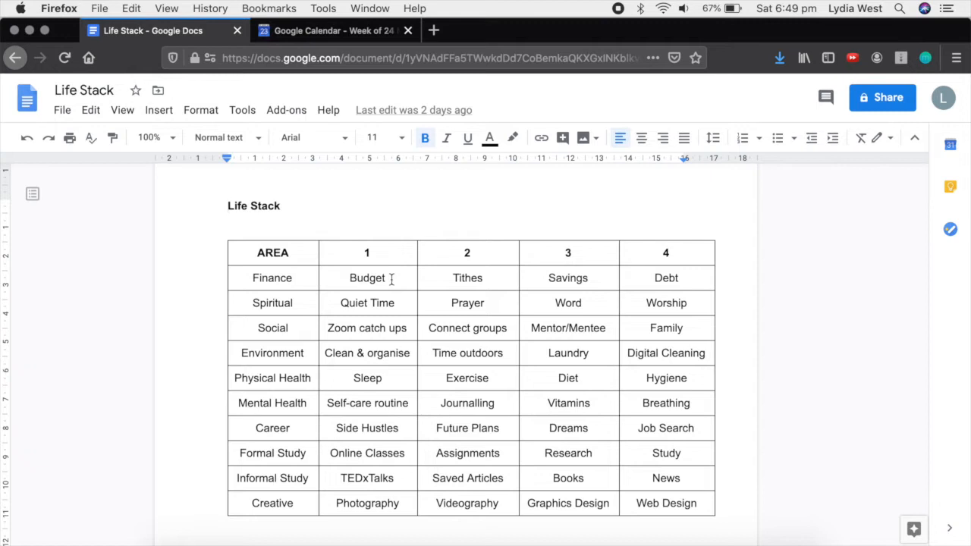
left_click(307, 35)
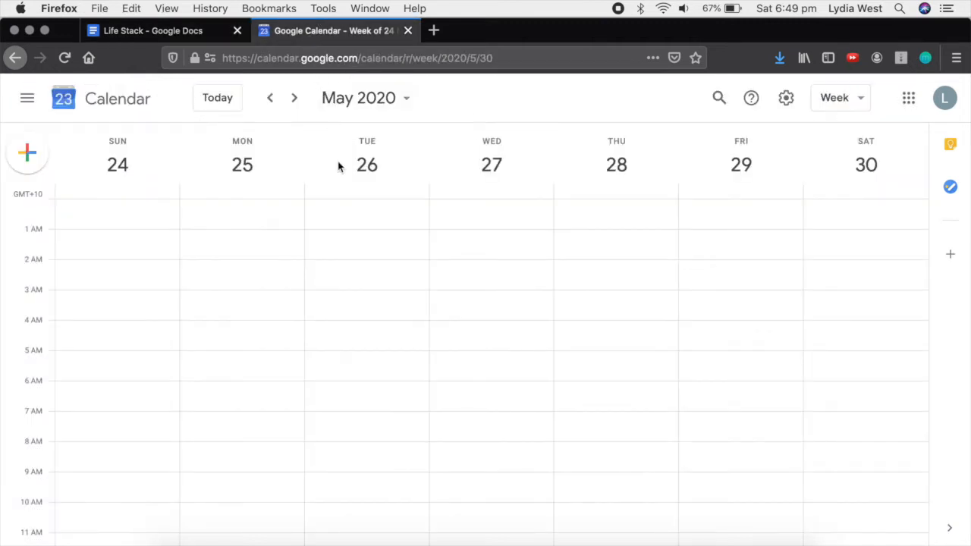
scroll(349, 302, "down", 4)
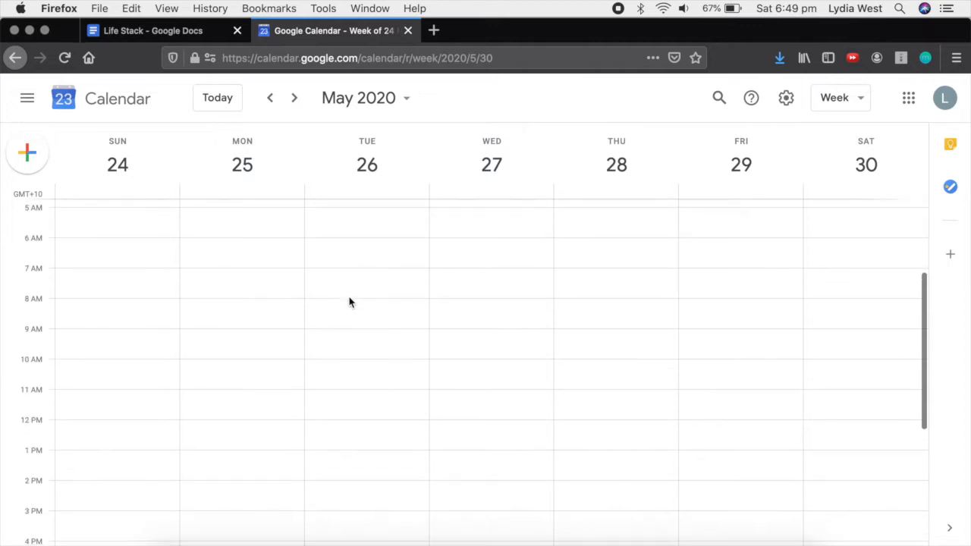
left_click_drag(369, 366, 369, 379)
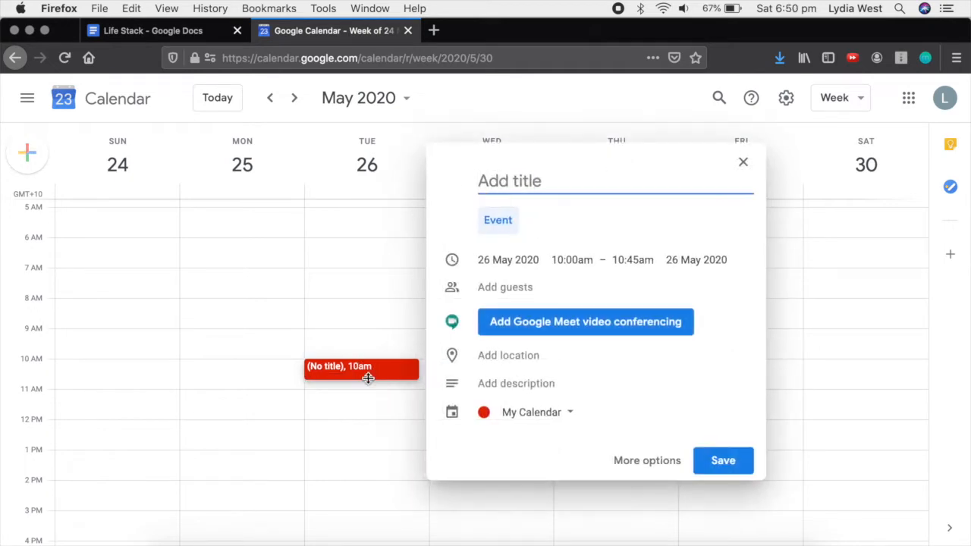
type("Fortnightly B")
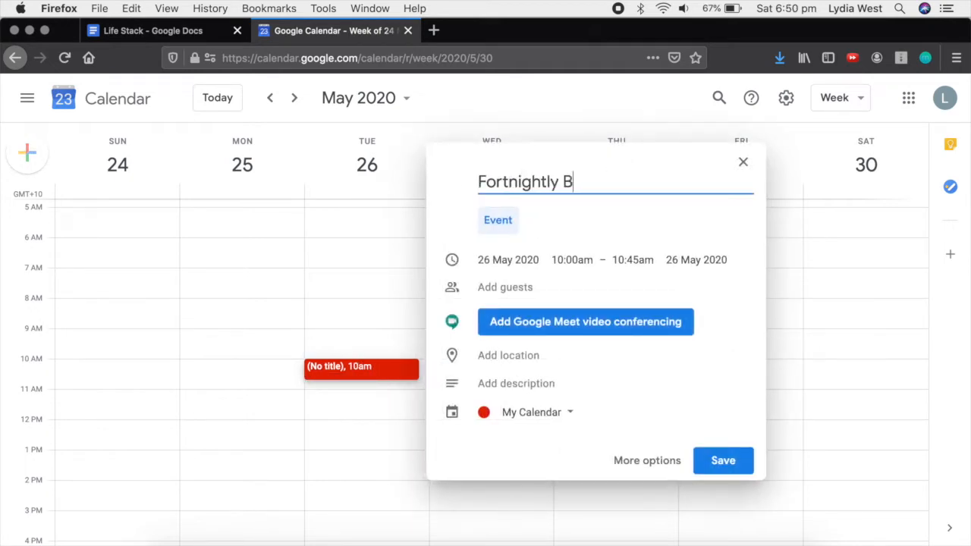
type("udget")
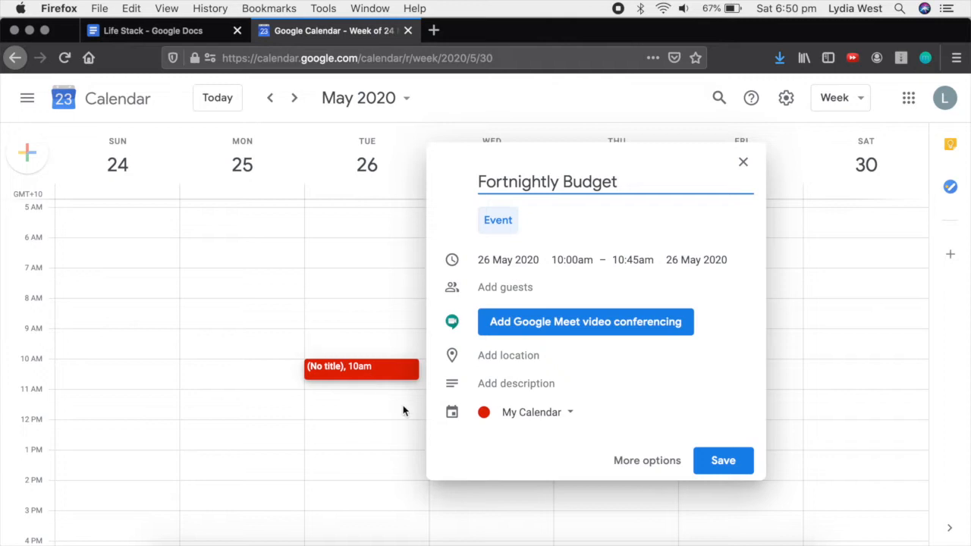
left_click(634, 258)
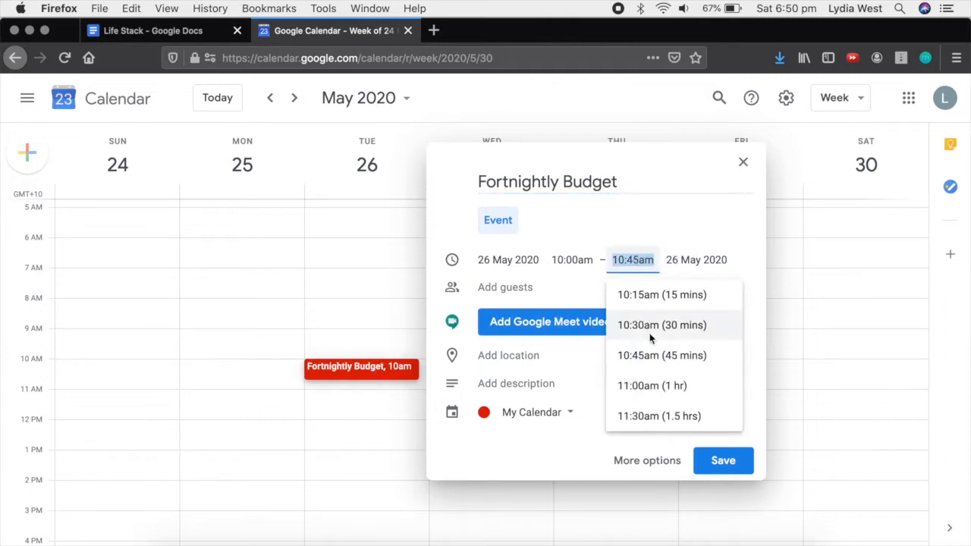
left_click(650, 334)
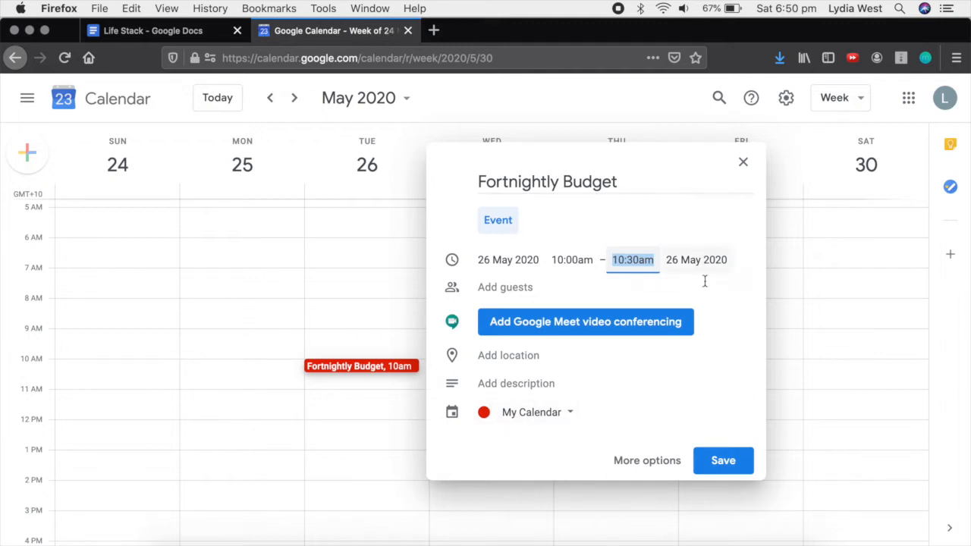
Make the Fortnightly Budget event repeat every 2 weeks on Tuesday and save it
left_click(666, 466)
left_click(123, 182)
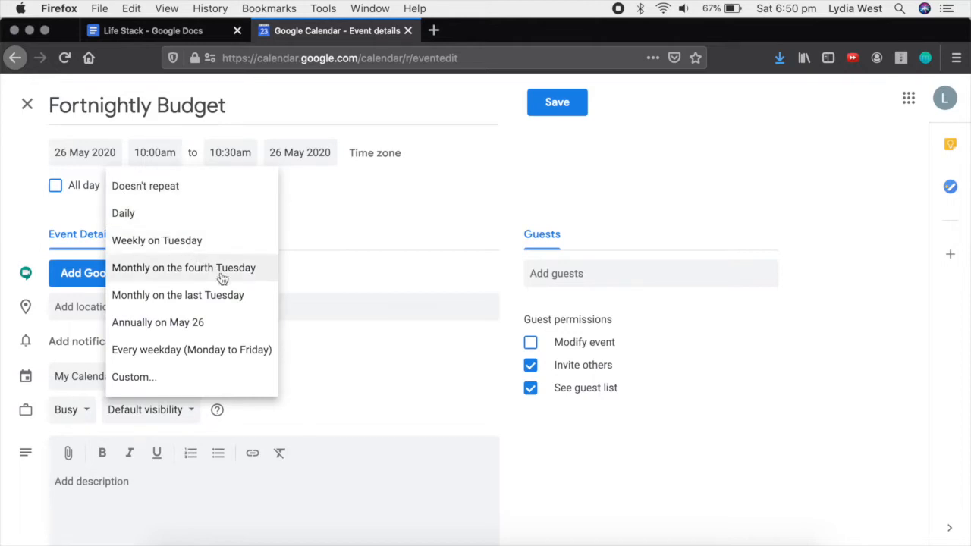
left_click(241, 377)
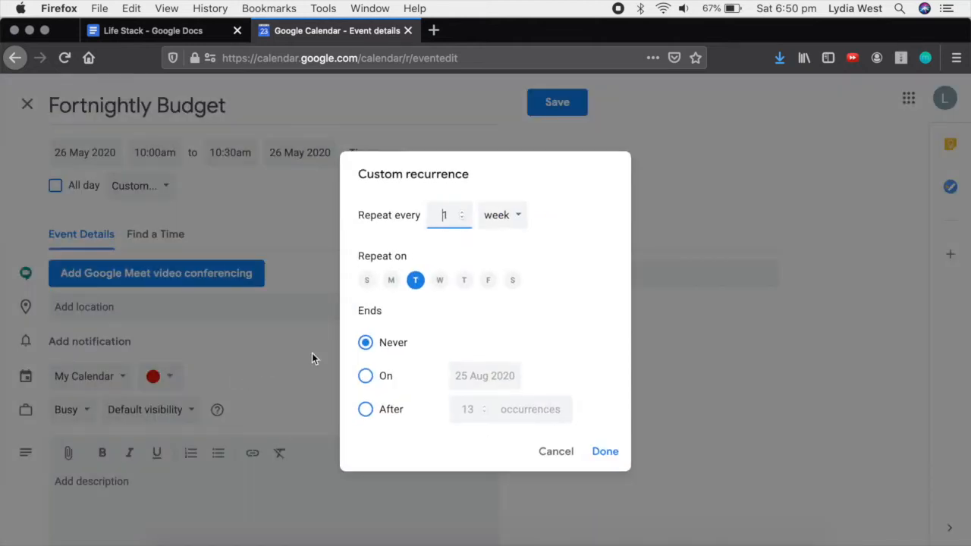
left_click(465, 214)
left_click(600, 452)
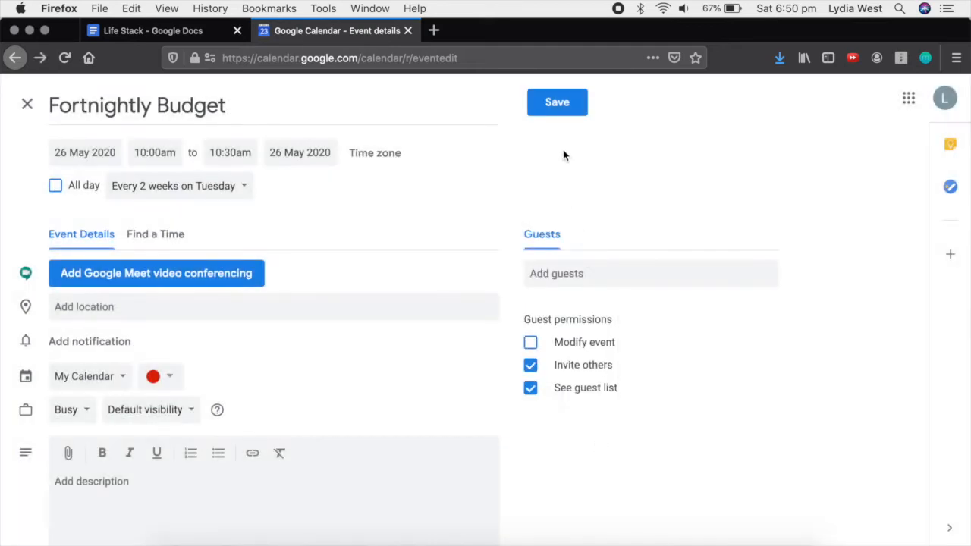
left_click(551, 105)
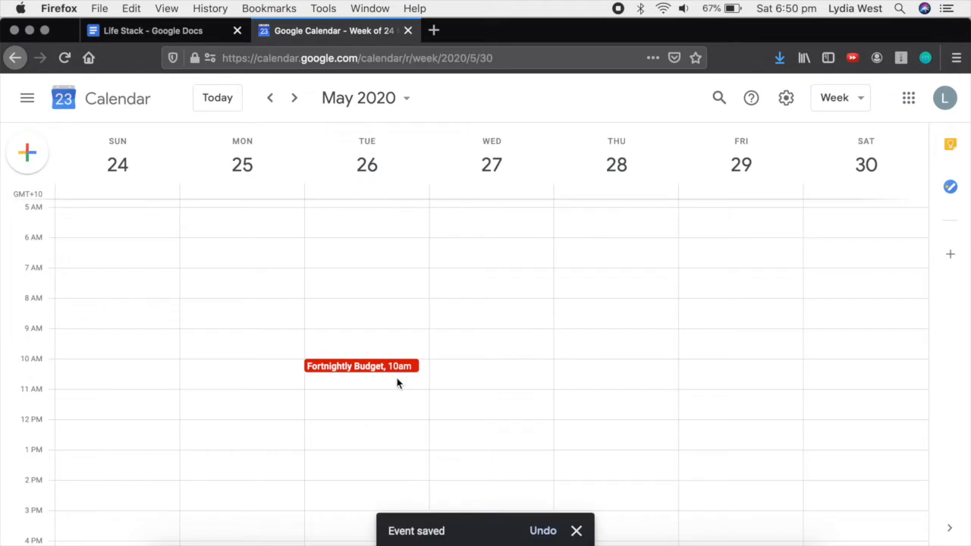
Add a "Tithes" event on Sunday 24 May 2020 from 11:00am to 11:30am, repeating weekly, and save it
left_click(115, 398)
type("Tithes")
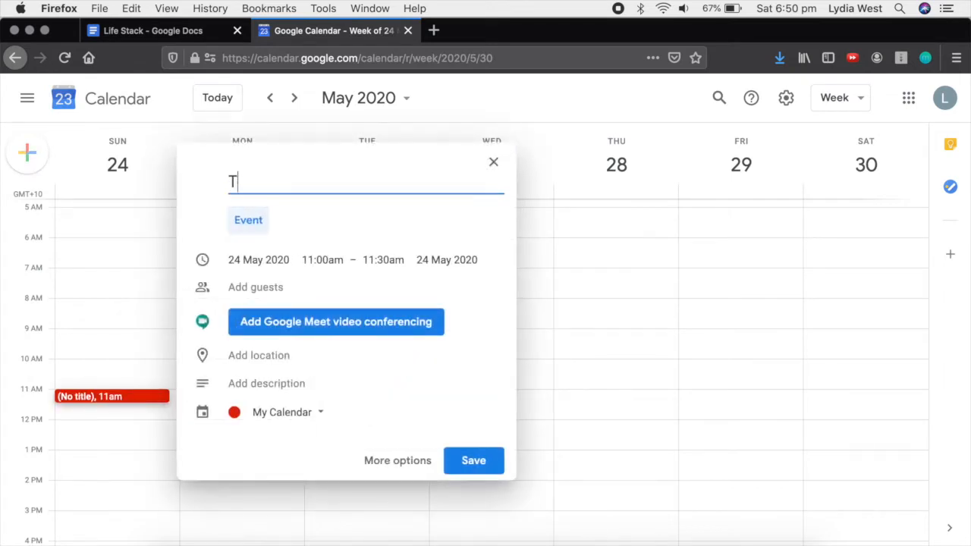
left_click(398, 467)
left_click(169, 187)
left_click(176, 240)
left_click(559, 106)
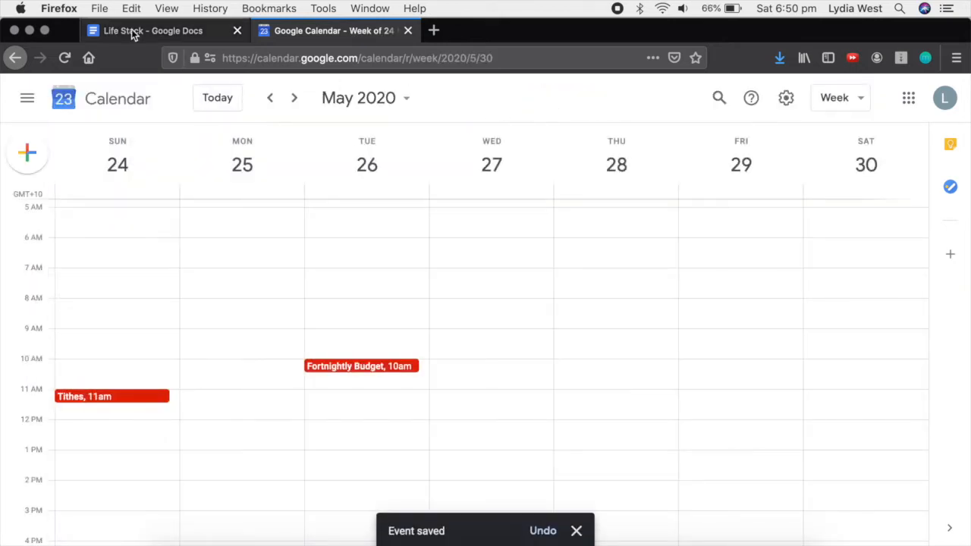
Check the Life Stack document and draft a "Track + Plan Savings" event in Google Calendar on Tuesday 26 May 2020 from 10:30am to 11:00am
left_click(133, 31)
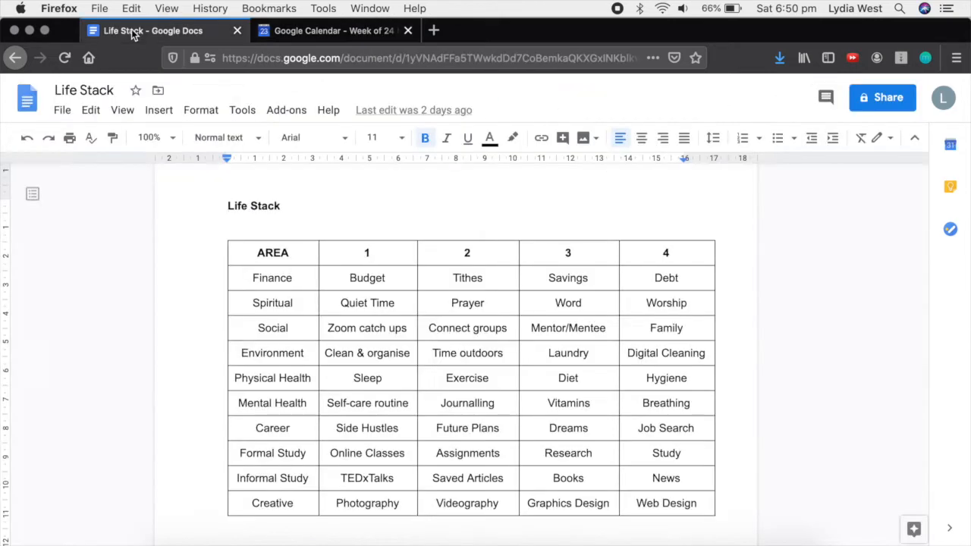
left_click(348, 33)
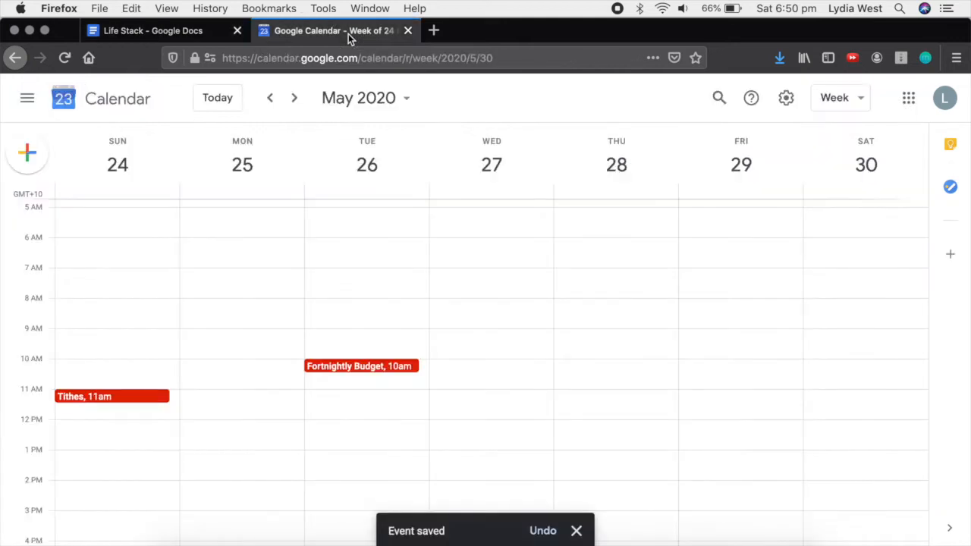
left_click(390, 381)
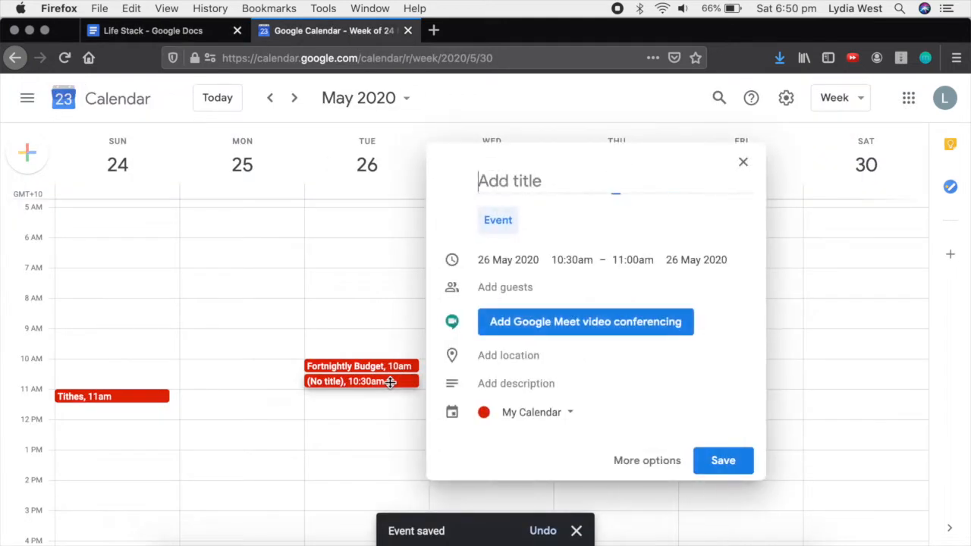
type("Track Savings")
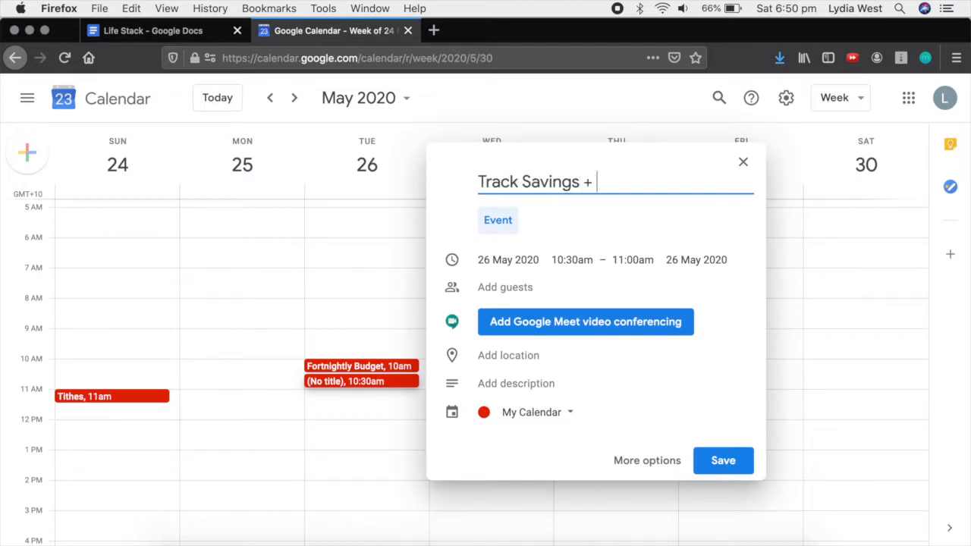
type(" + Plan")
key("shift+alt+Left")
key("shift+alt+Left")
key("shift+alt+Right")
key("super+x")
key("alt+Left")
key("super+v")
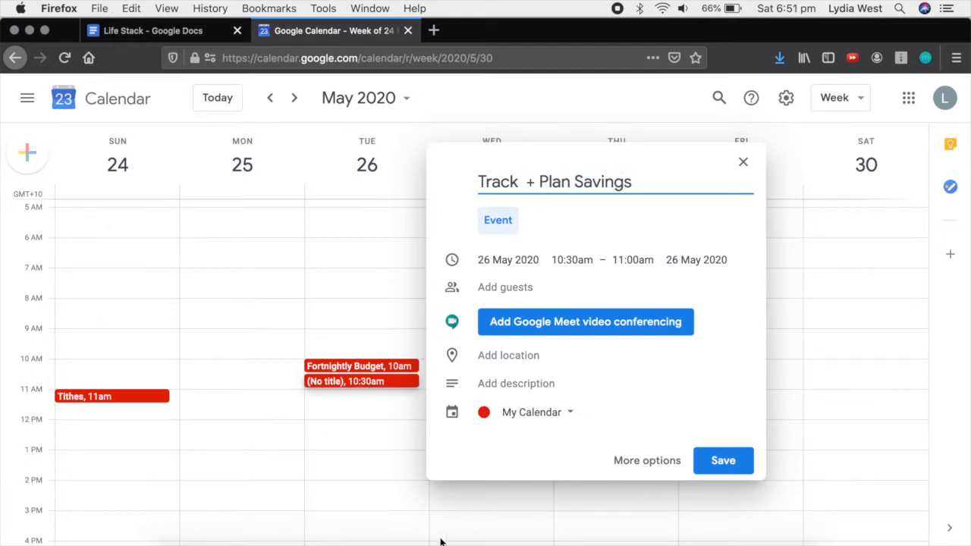
Make the Track + Plan Savings event repeat monthly on the last Tuesday and save it
left_click(666, 462)
left_click(176, 186)
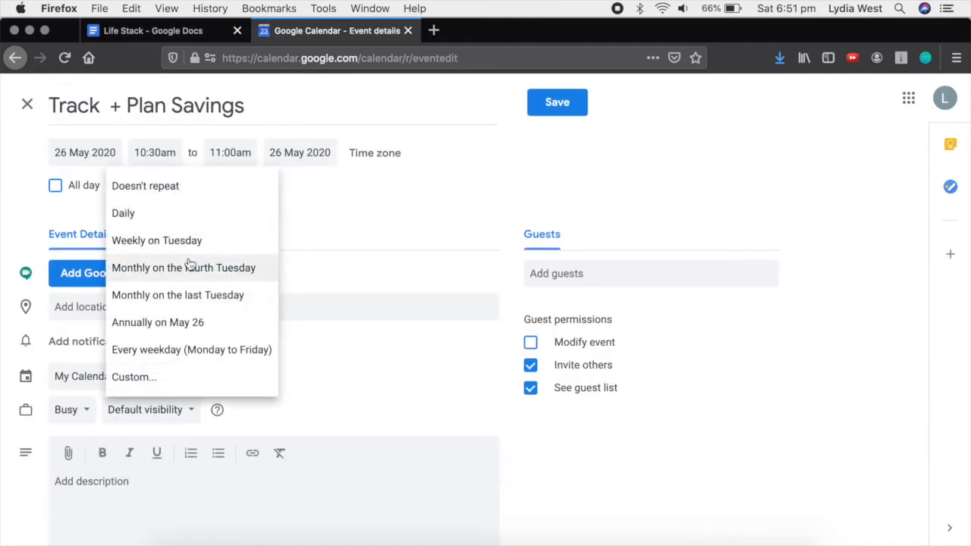
left_click(201, 295)
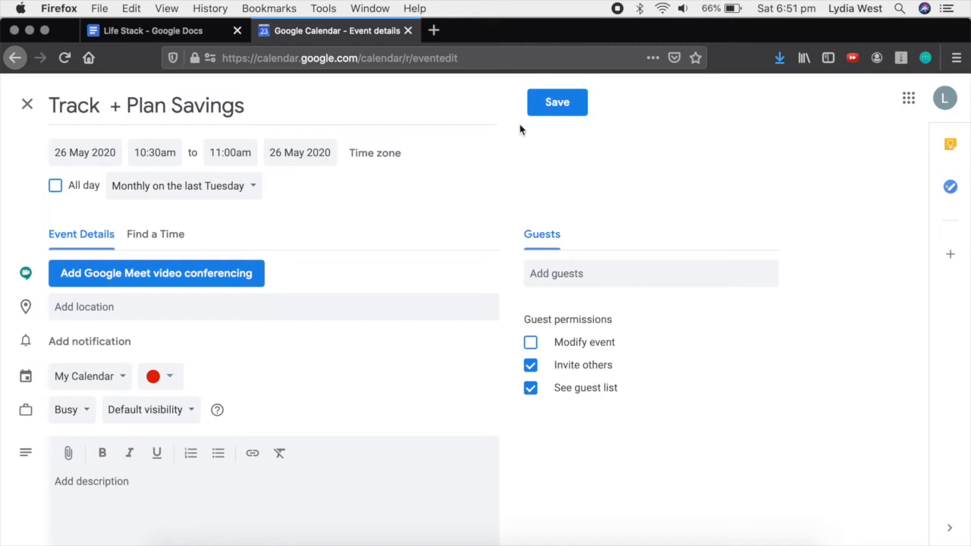
left_click(569, 106)
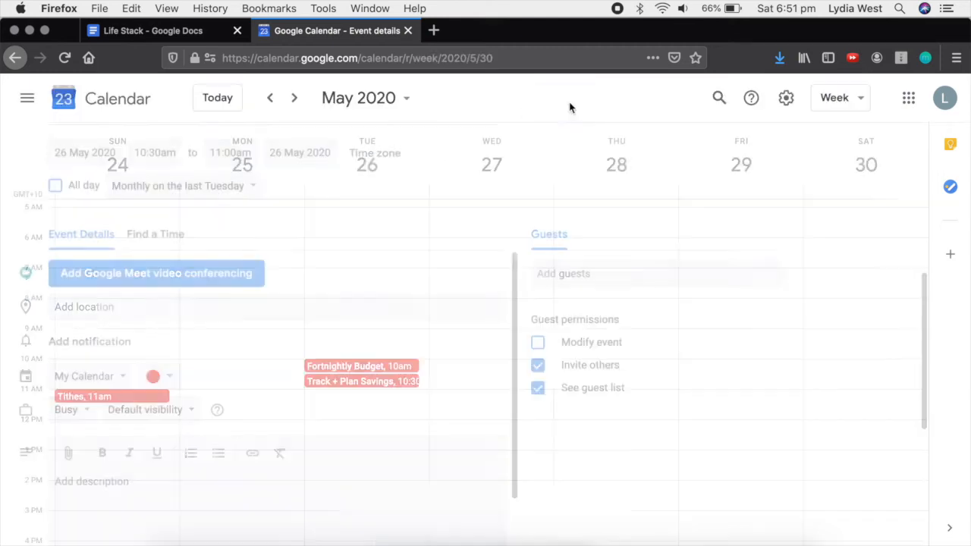
Check the Life Stack document and draft a "Quiet Time" event in Google Calendar on Sunday 24 May 2020 from 6:00am to 7:00am
left_click(160, 30)
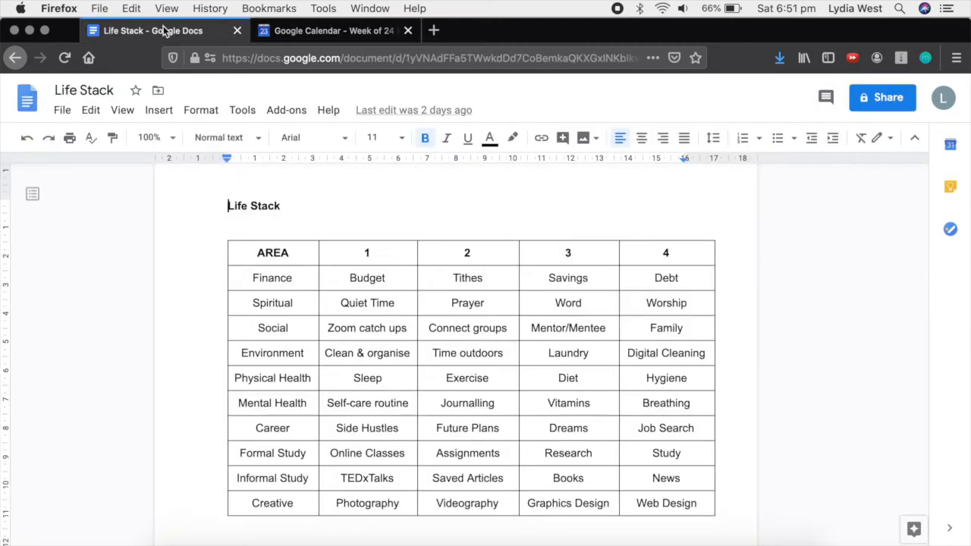
left_click(274, 305)
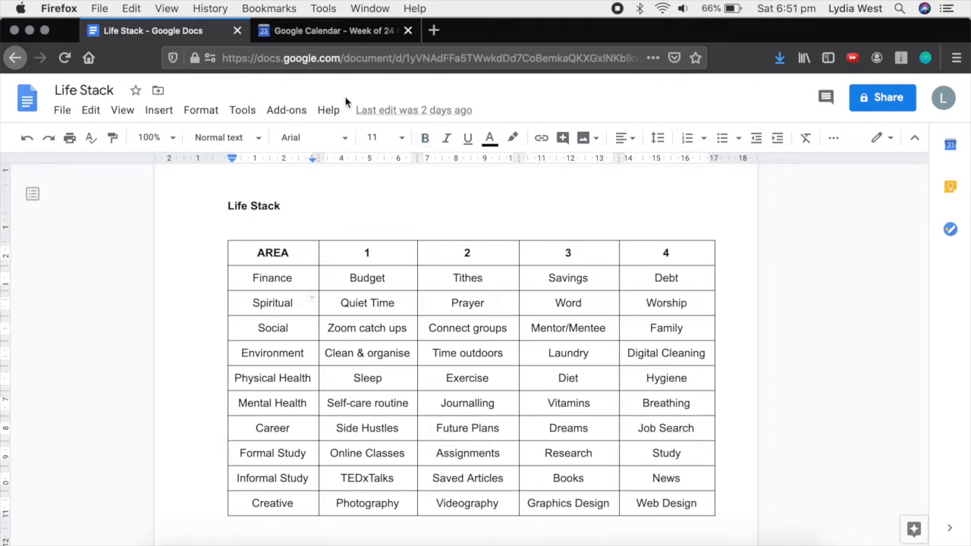
left_click(331, 32)
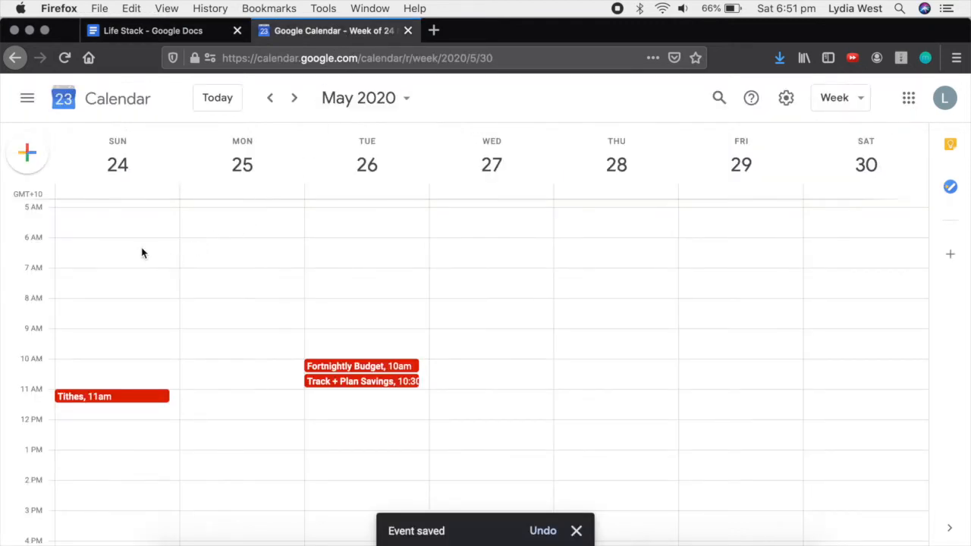
left_click_drag(138, 247, 138, 271)
type("Quiet Time")
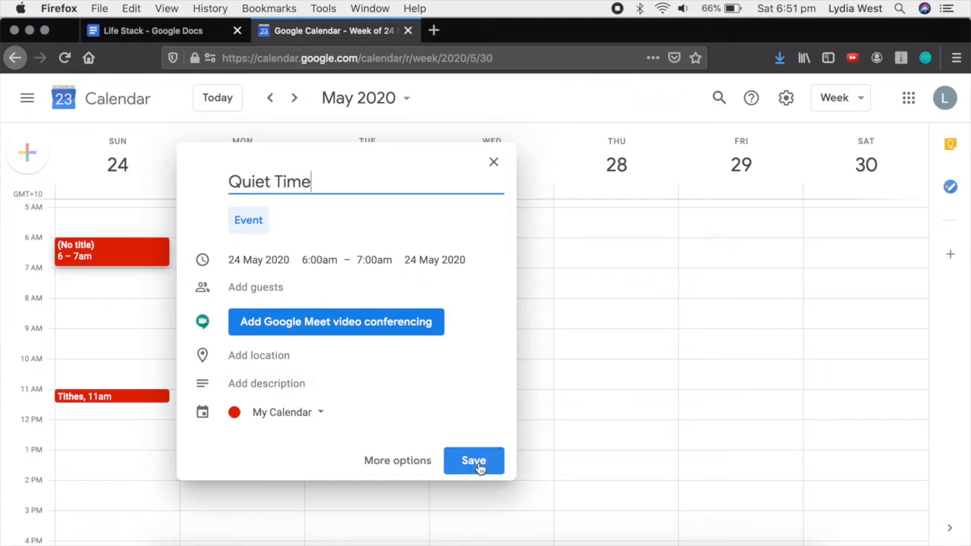
Make the Quiet Time event repeat daily and save it
left_click(425, 462)
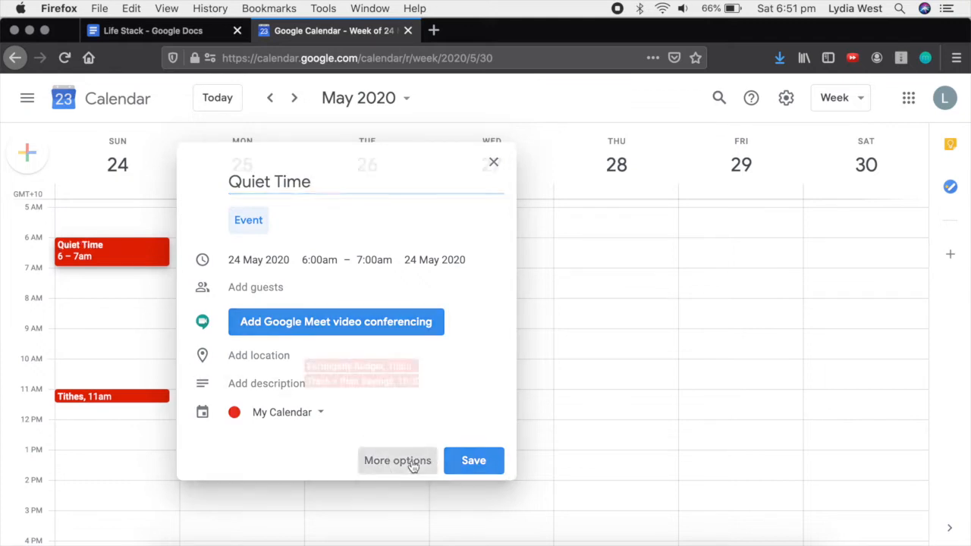
left_click(177, 194)
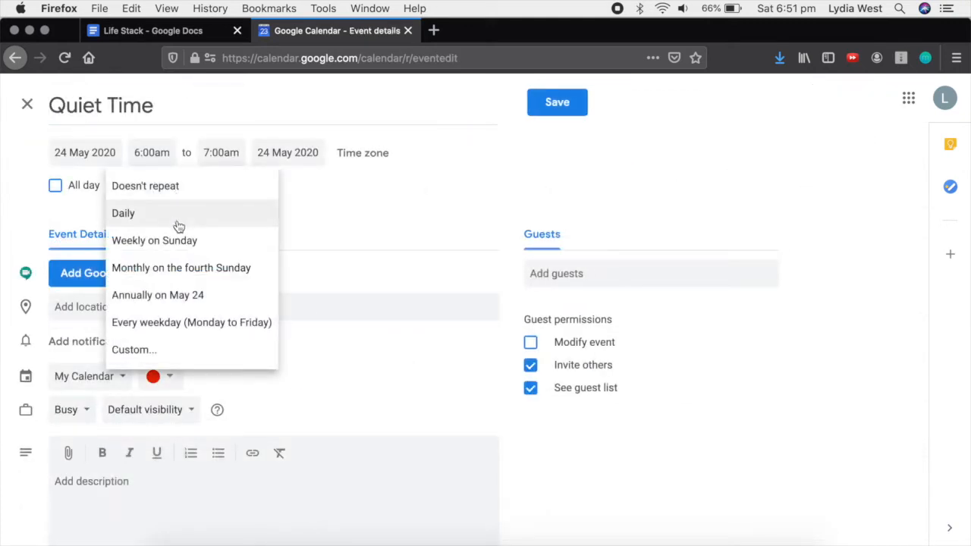
left_click(178, 223)
left_click(578, 105)
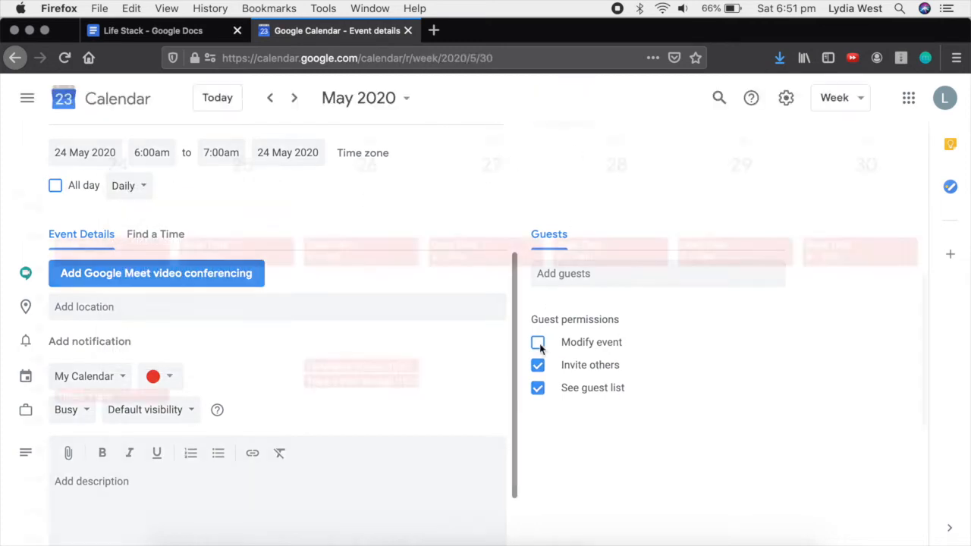
Check the Life Stack document and draft a "Prayer & Worship" event in Google Calendar on Sunday 24 May 2020 from 8:30pm to 9:00pm
left_click(184, 32)
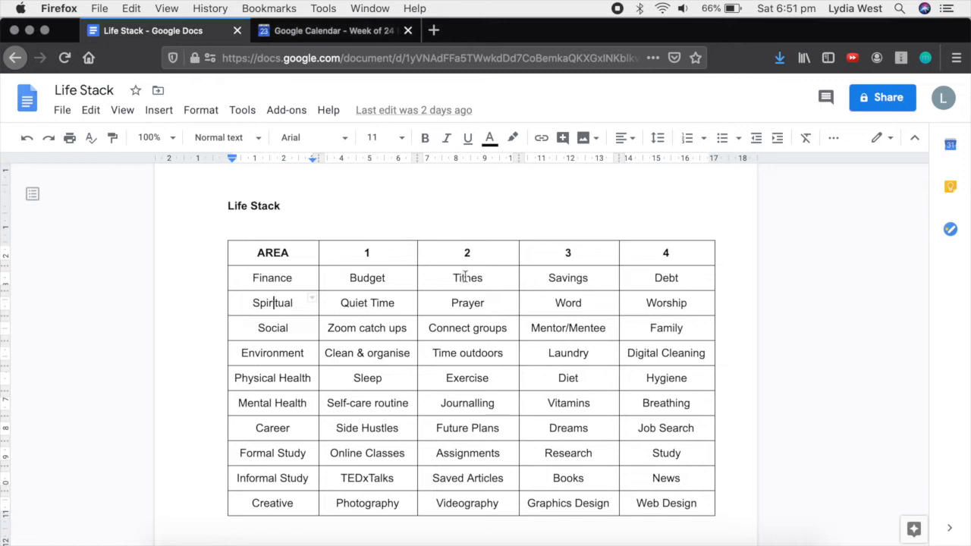
left_click(301, 31)
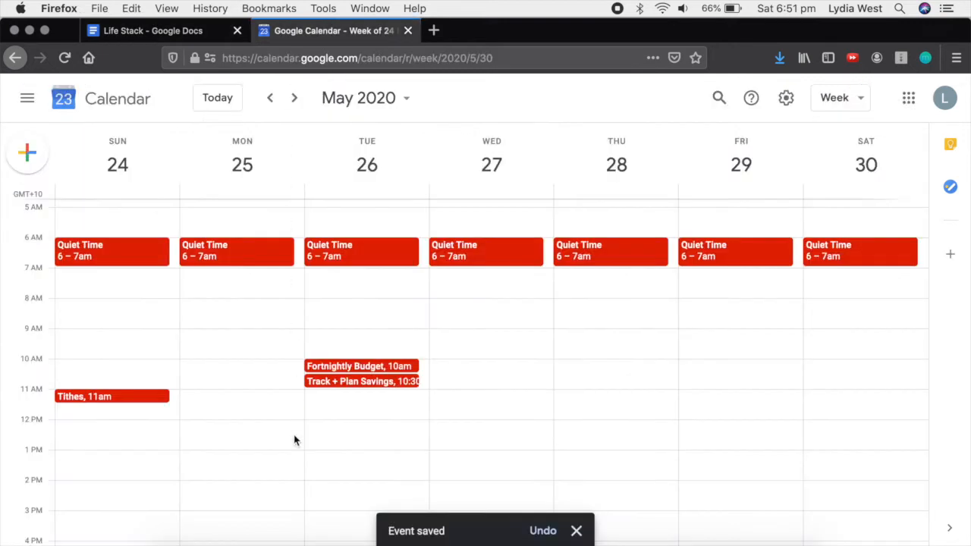
scroll(295, 440, "down", 1)
scroll(296, 440, "down", 5)
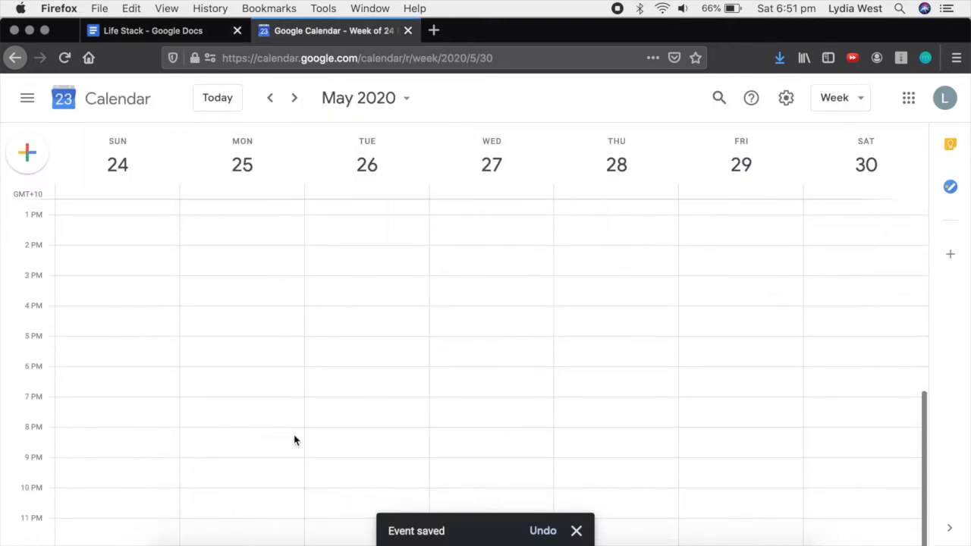
mouse_move(141, 457)
left_mouse_down()
mouse_move(141, 433)
mouse_move(142, 453)
left_mouse_up()
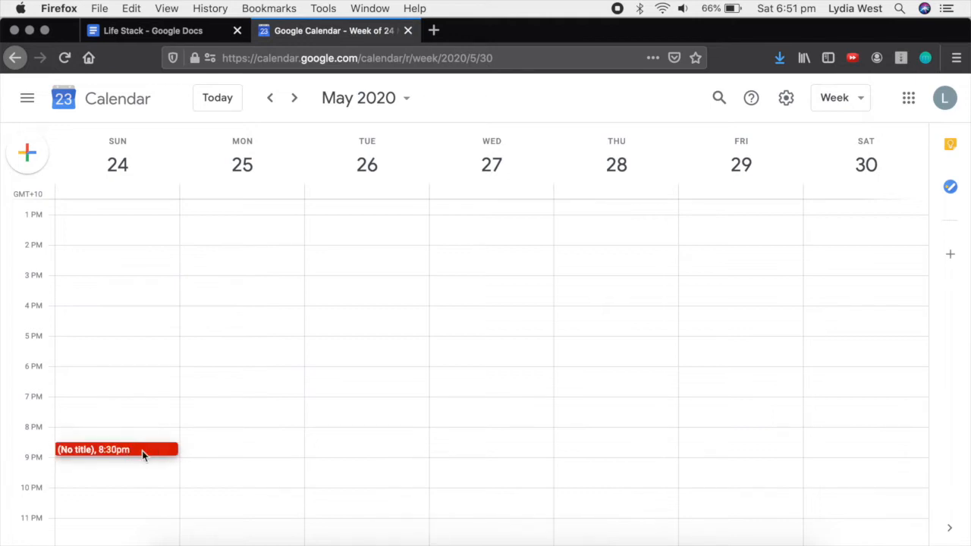
type("Praye")
key("BackSpace")
type("yer & Worship")
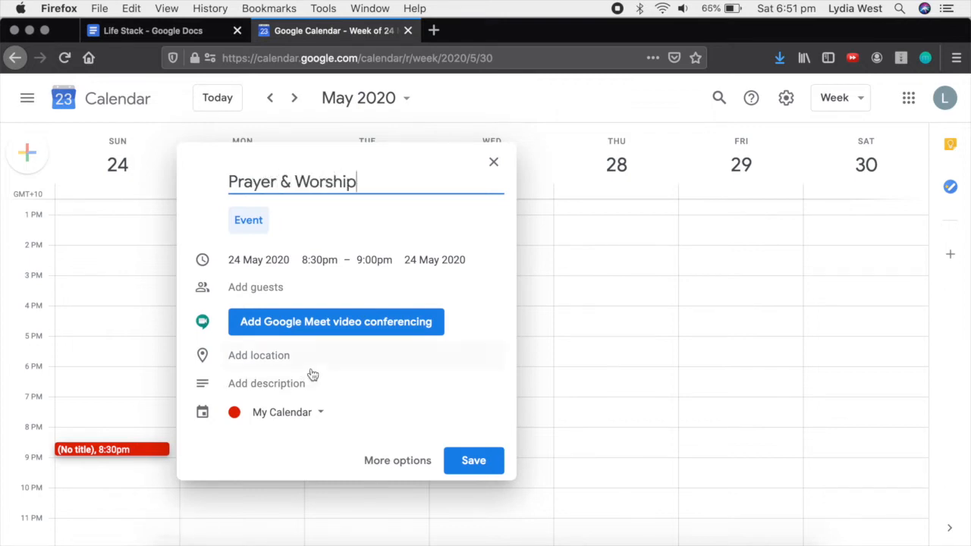
Make the Prayer & Worship event repeat daily and save it
left_click(423, 460)
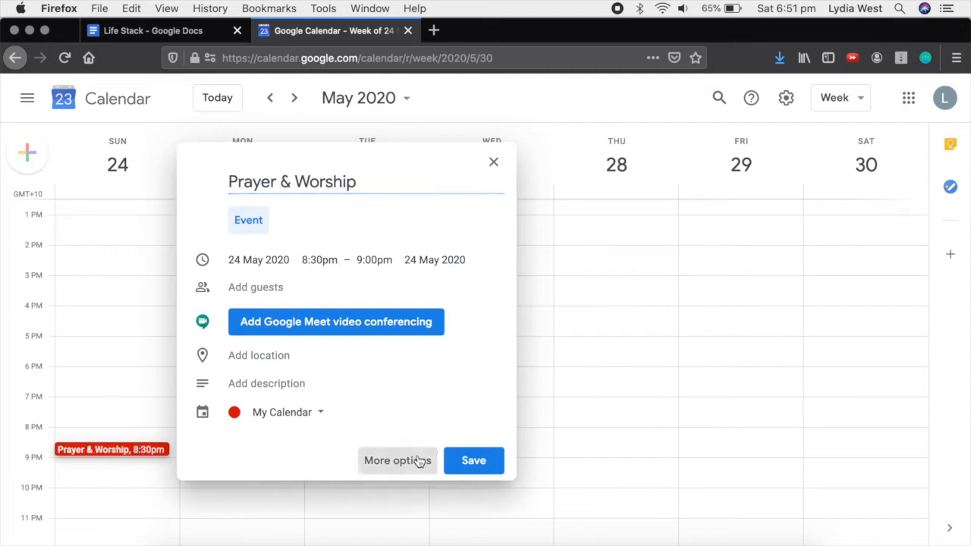
left_click(152, 190)
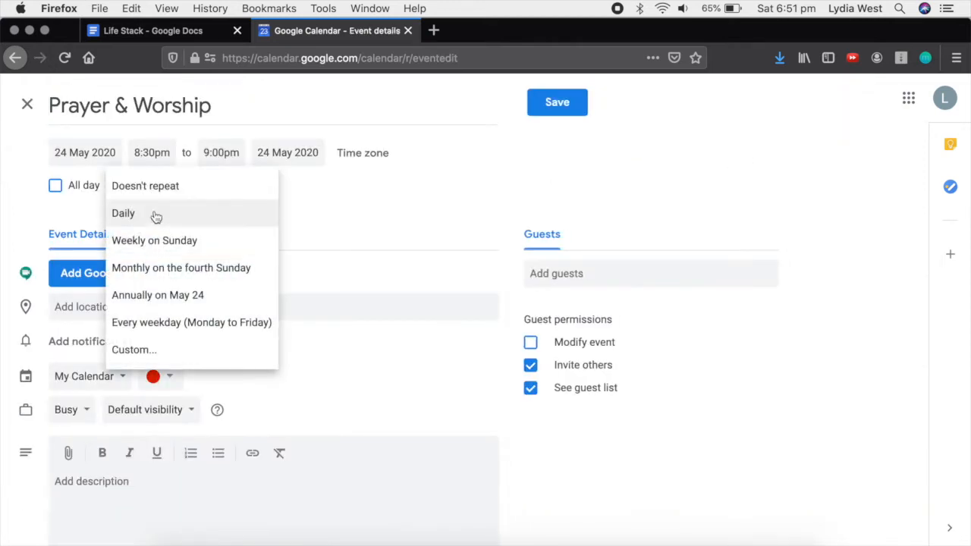
left_click(154, 216)
left_click(554, 98)
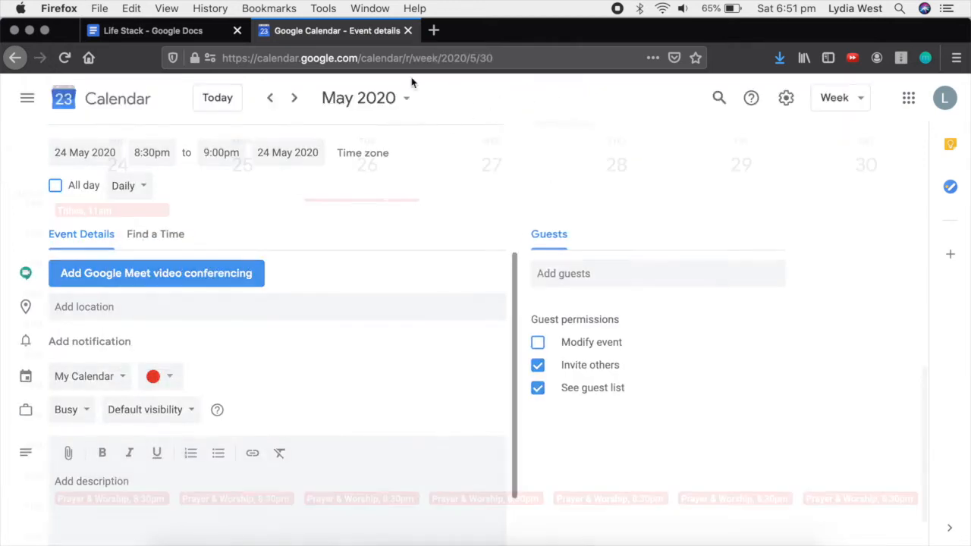
Check the Life Stack document and draft a "Psalms Bible Study" event in Google Calendar on Tuesday 26 May 2020 from 7:00am to 7:30am
left_click(162, 34)
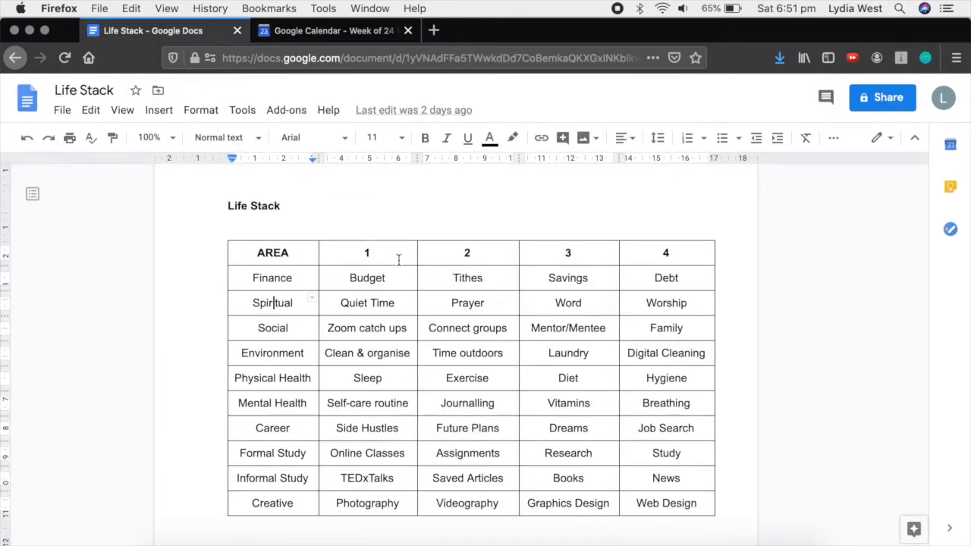
left_click(322, 29)
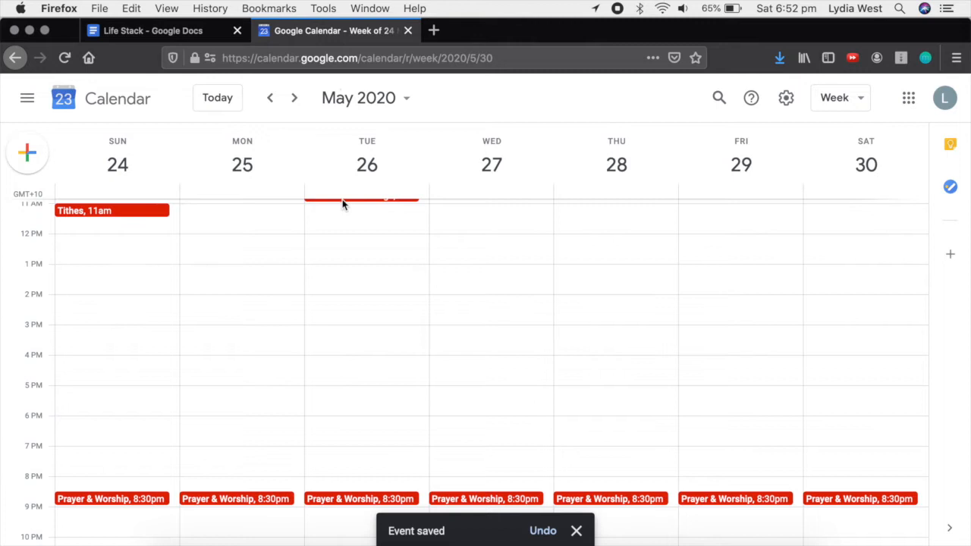
scroll(343, 252, "up", 6)
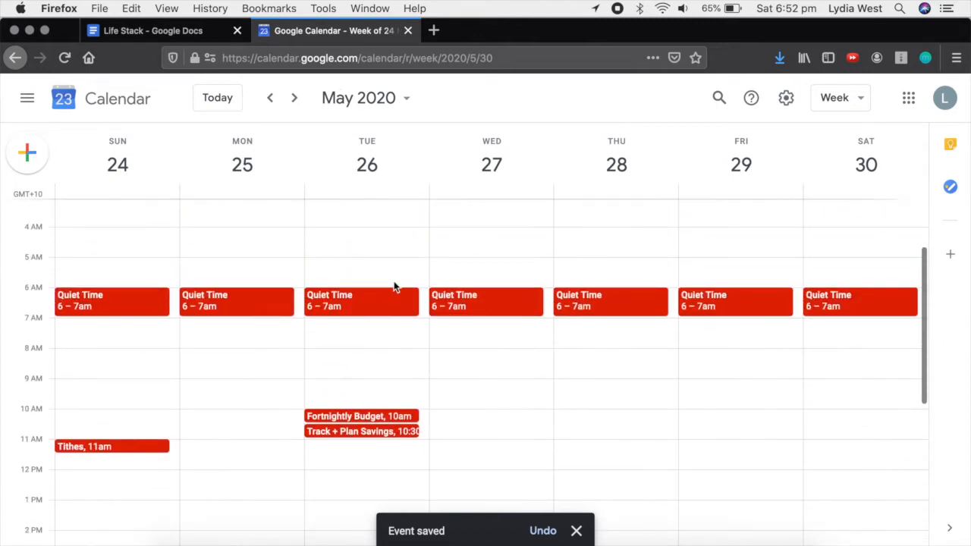
left_click(401, 327)
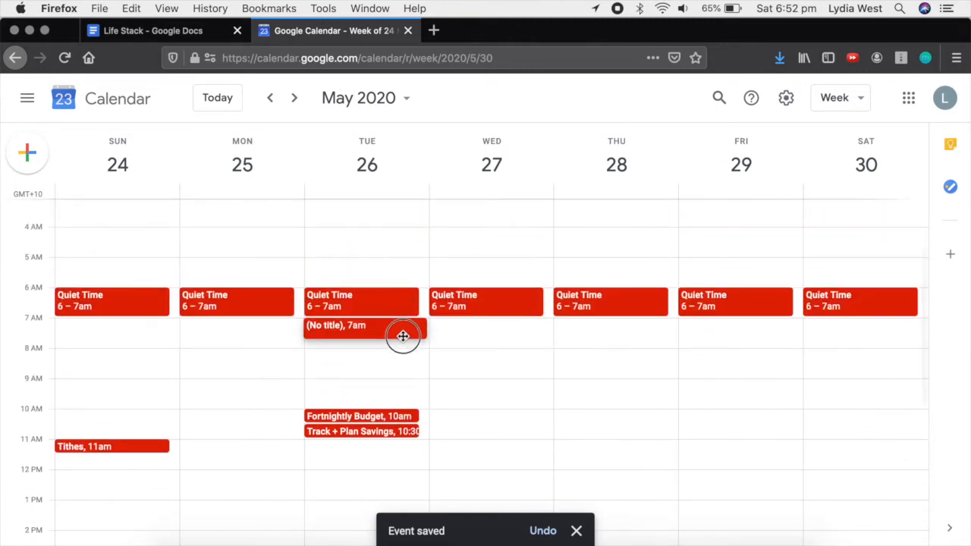
type("Psa")
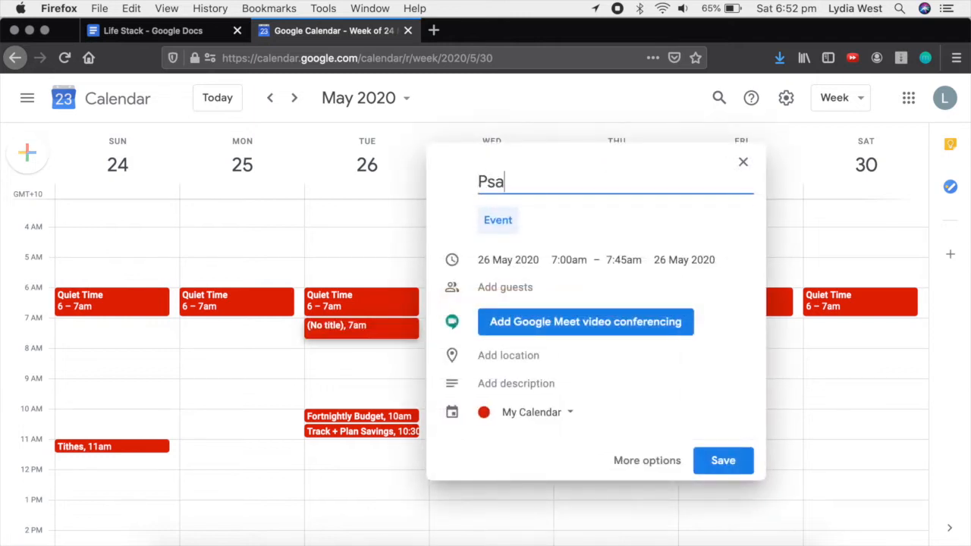
type("lms Bible Study")
left_click(623, 260)
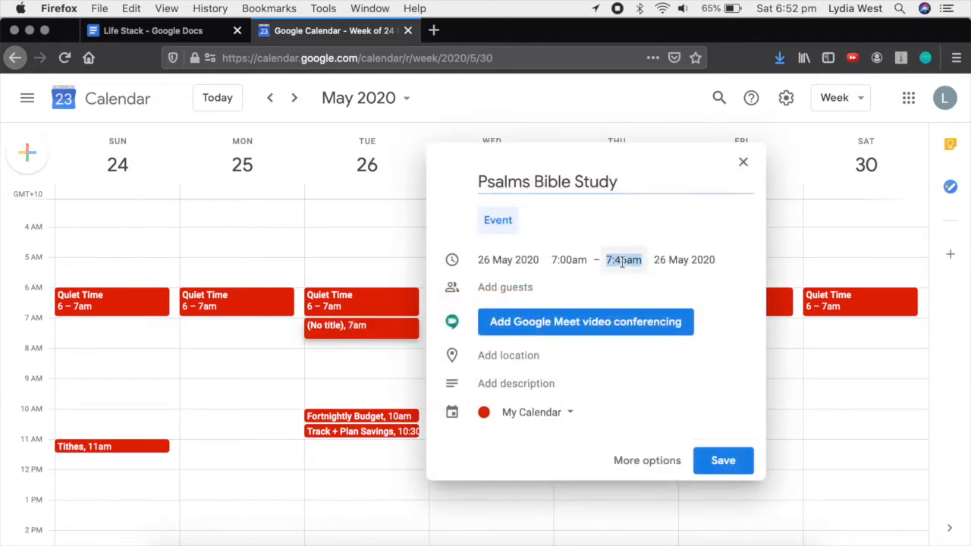
type("3")
key("BackSpace")
type("7:30am")
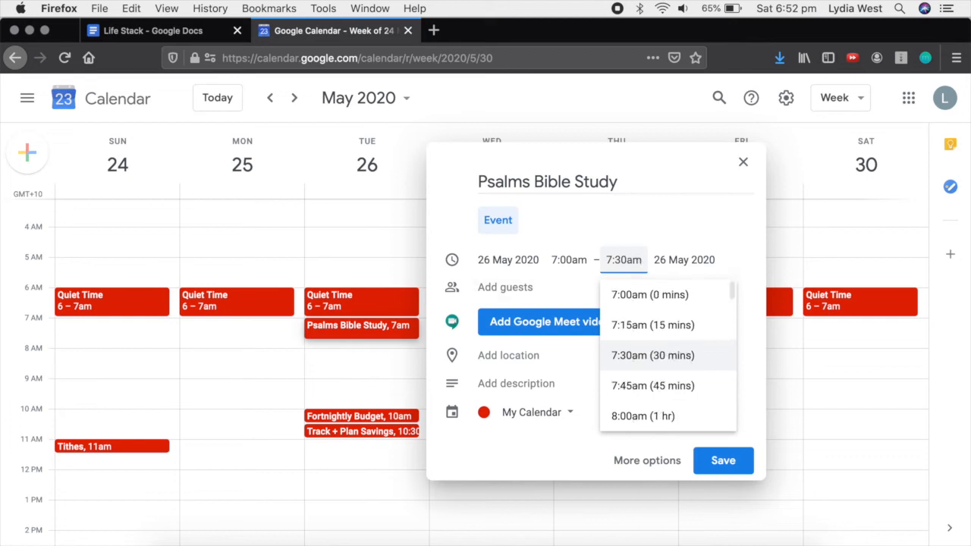
key("Return")
Make the Psalms Bible Study event repeat weekly on Tuesday and save it
left_click(649, 460)
left_click(182, 185)
left_click(182, 238)
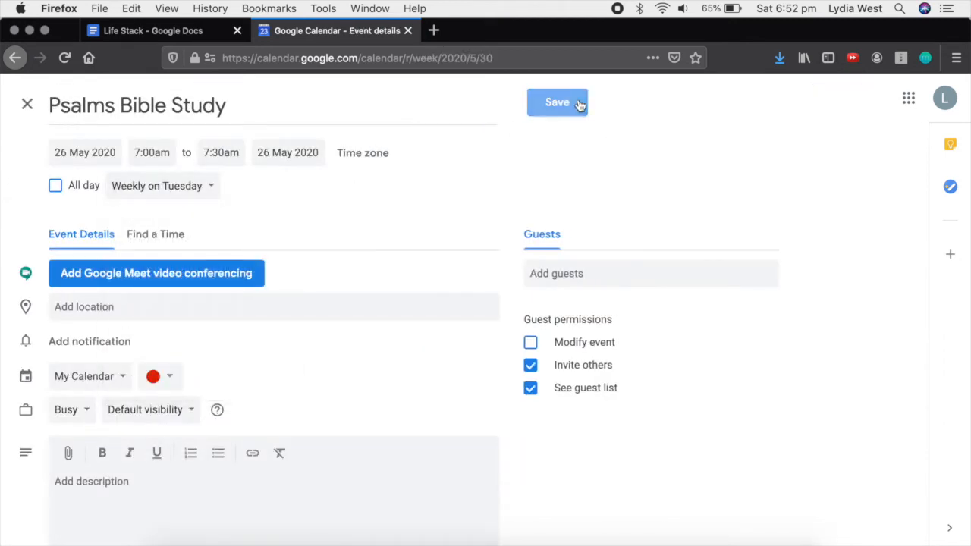
left_click(561, 102)
Check the Life Stack document and draft a "Zoom Chat" event in Google Calendar on Wednesday 27 May 2020 from 6:30pm to 8:30pm
left_click(151, 30)
left_click(334, 30)
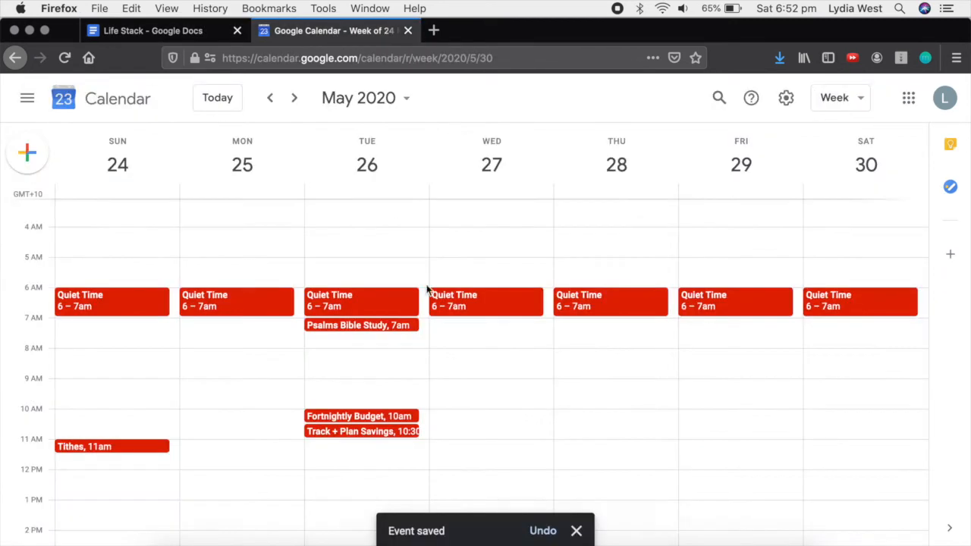
scroll(444, 348, "down", 5)
scroll(444, 347, "down", 4)
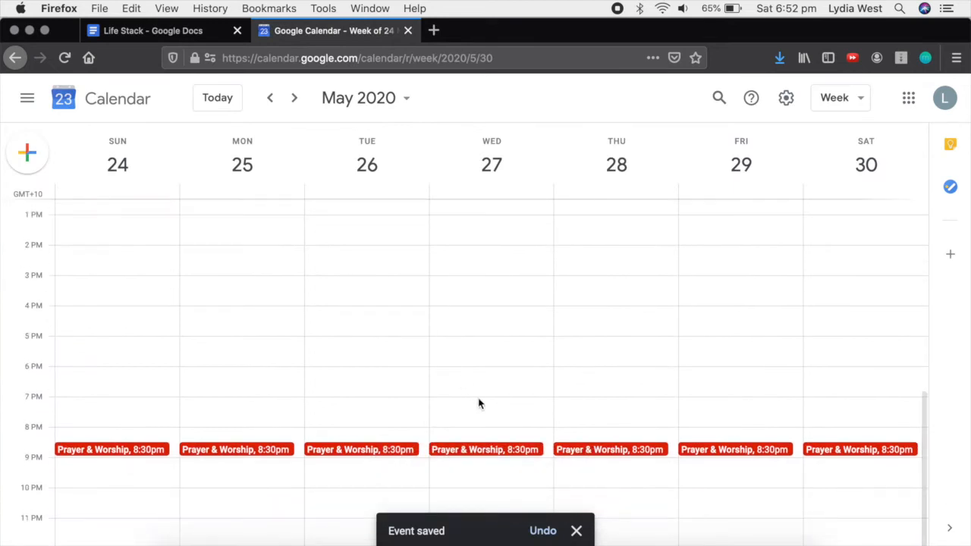
left_click_drag(480, 389, 483, 444)
type("Zoom Chat")
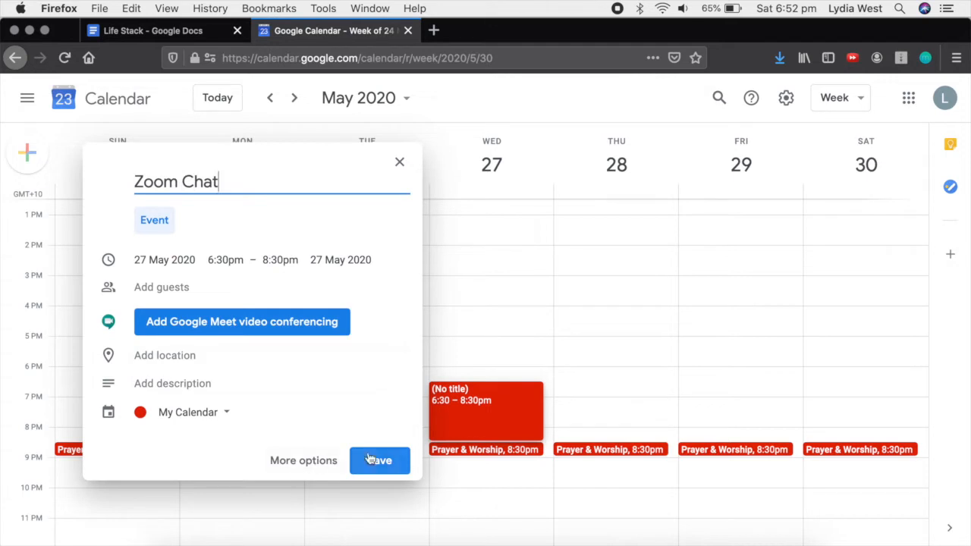
Give the Zoom Chat event a custom recurrence and save it
left_click(321, 461)
left_click(140, 185)
left_click(186, 377)
left_click(463, 218)
left_click(598, 444)
left_click(558, 112)
Check the Life Stack document and draft a "Zoom Staff Meeting" event in Google Calendar on Tuesday 26 May 2020 from 11am to 12pm
left_click(144, 27)
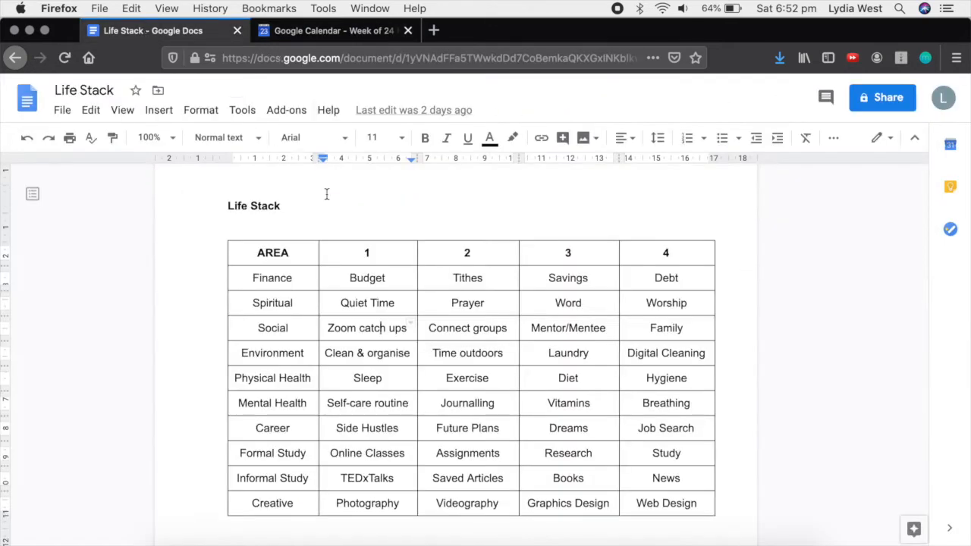
left_click(288, 31)
scroll(498, 284, "up", 5)
mouse_move(397, 427)
left_mouse_down()
mouse_move(396, 460)
mouse_move(396, 438)
left_mouse_up()
type("Staff Meeting")
key("super+Left")
type("Zoom")
Set a recurrence for the Zoom Staff Meeting event and save it
left_click(643, 468)
left_click(152, 187)
left_click(152, 228)
left_click(554, 111)
Check the Life Stack document, then save a "Zoom Leaders Meeting" event in Google Calendar on Thursday 28 May 2020 from 7:30pm to 8:30pm
key("ctrl+shift+Tab")
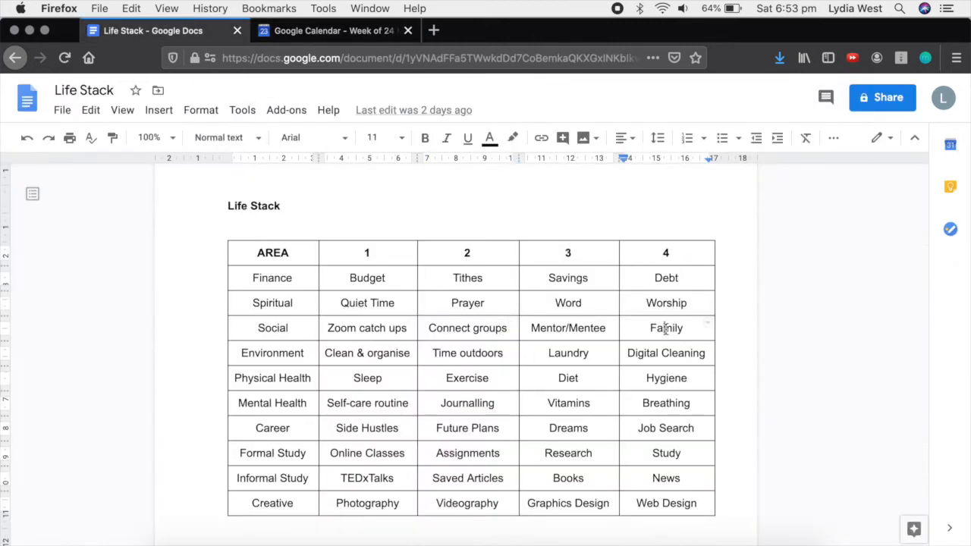
key("ctrl+Tab")
scroll(581, 369, "down", 5)
left_click_drag(592, 499, 626, 486)
type("Leaders Meeting")
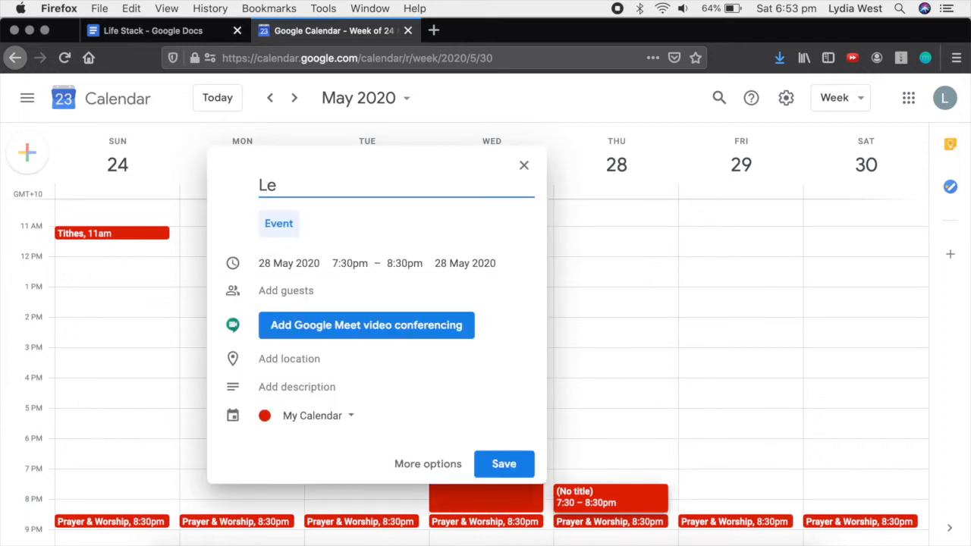
key("Home")
type("Zoom")
left_click(503, 464)
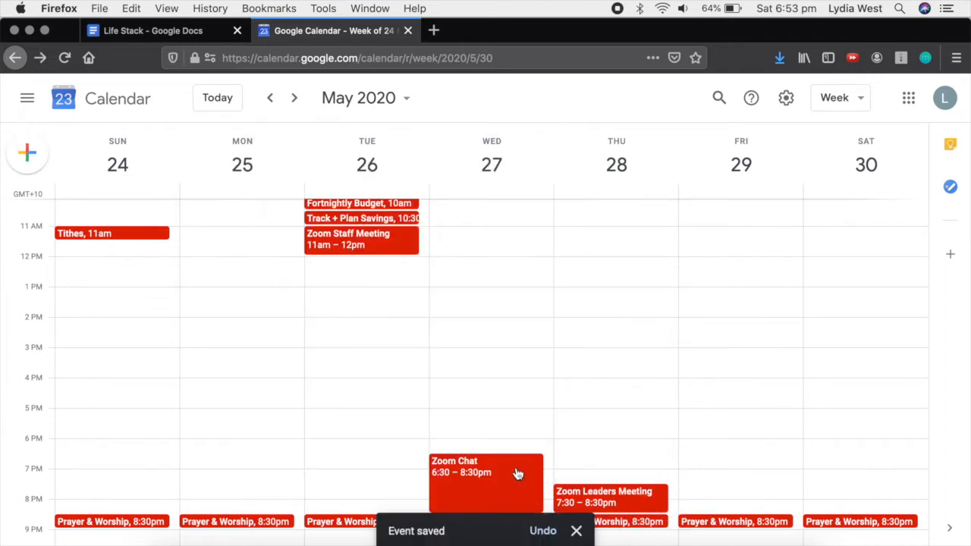
Add a "Family time" event on Monday 25 May 2020 from 5pm to 8:30pm and save it
scroll(468, 336, "up", 2)
scroll(225, 485, "down", 4)
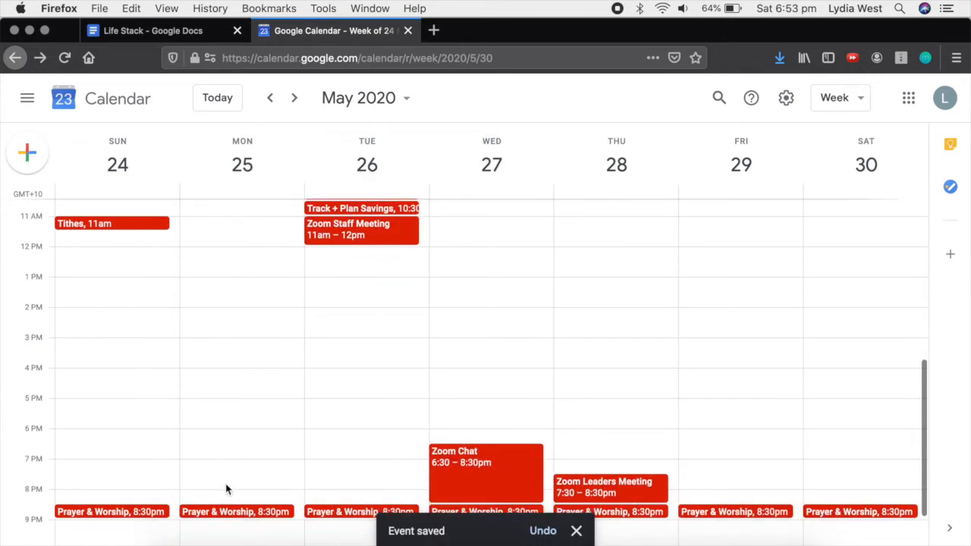
left_click_drag(236, 436, 245, 345)
type("Family time")
key("Return")
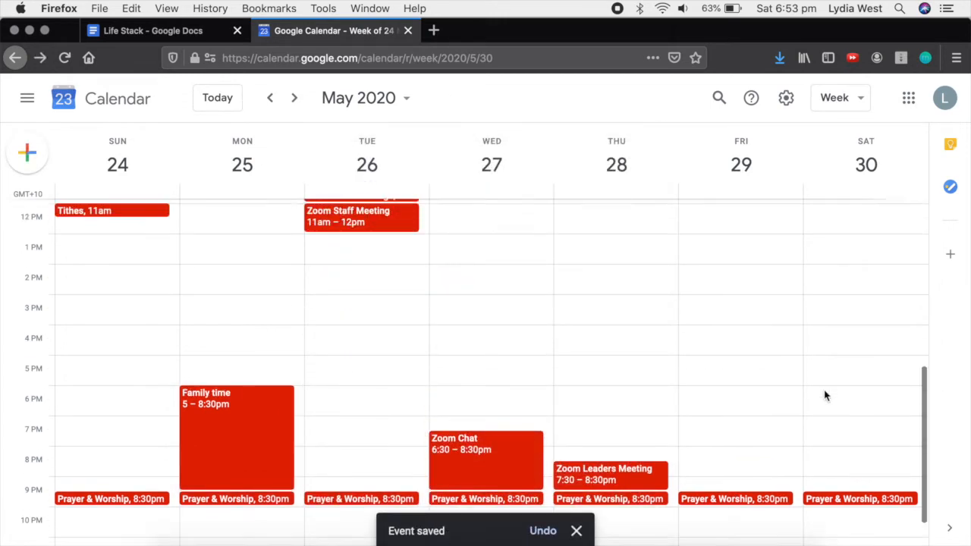
Add a "Family Time" event on Saturday 30 May 2020 from 7am to 12pm and save it
scroll(826, 395, "up", 5)
left_click_drag(860, 267, 857, 410)
type("Family Time")
key("Return")
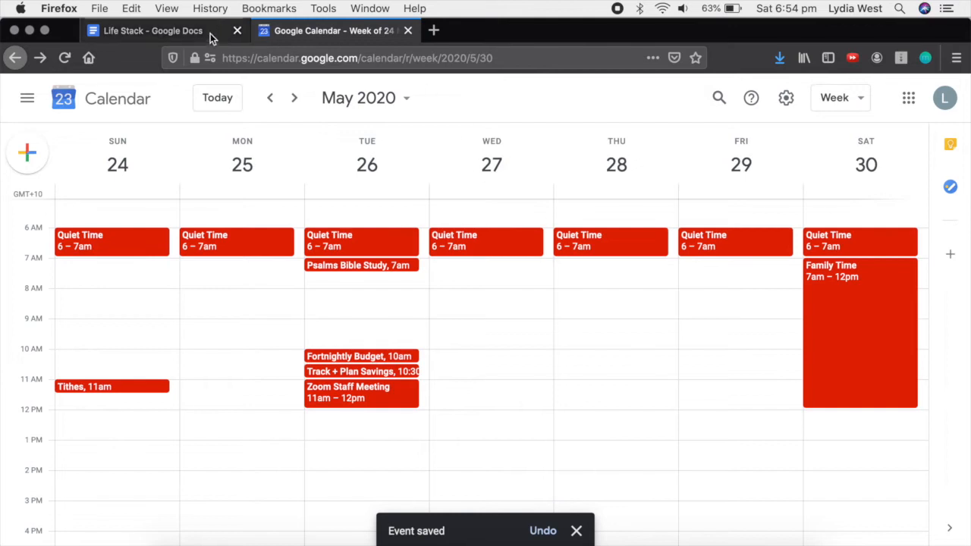
Check the Life Stack document, then create a "Deep Clean" event in Google Calendar on Monday 25 May 2020 from 8:30am to 9am
left_click(195, 30)
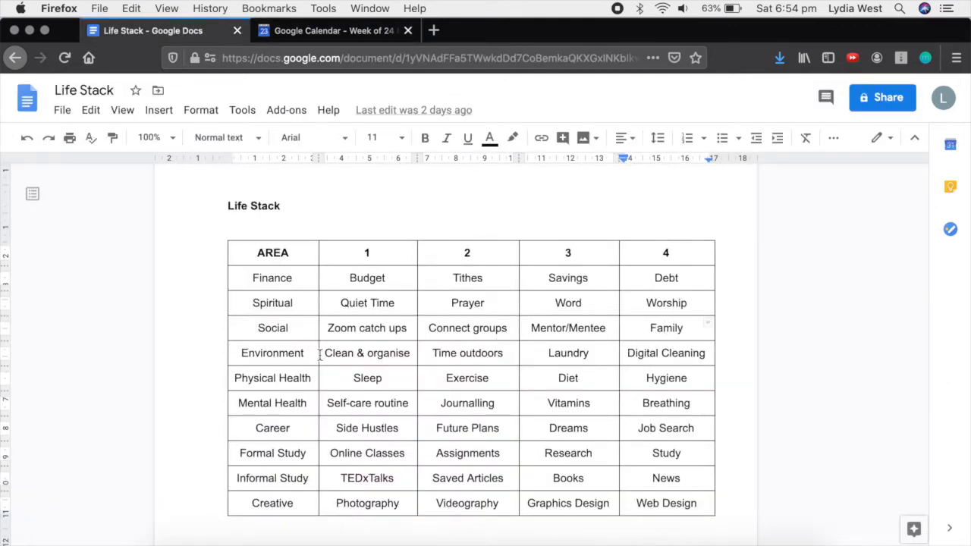
left_click(321, 32)
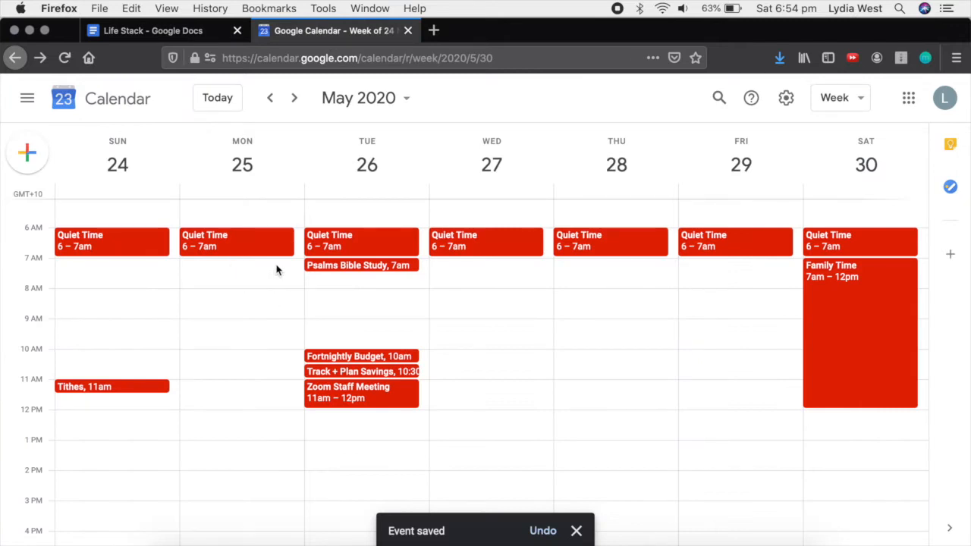
left_click(281, 313)
type("Deep Clean")
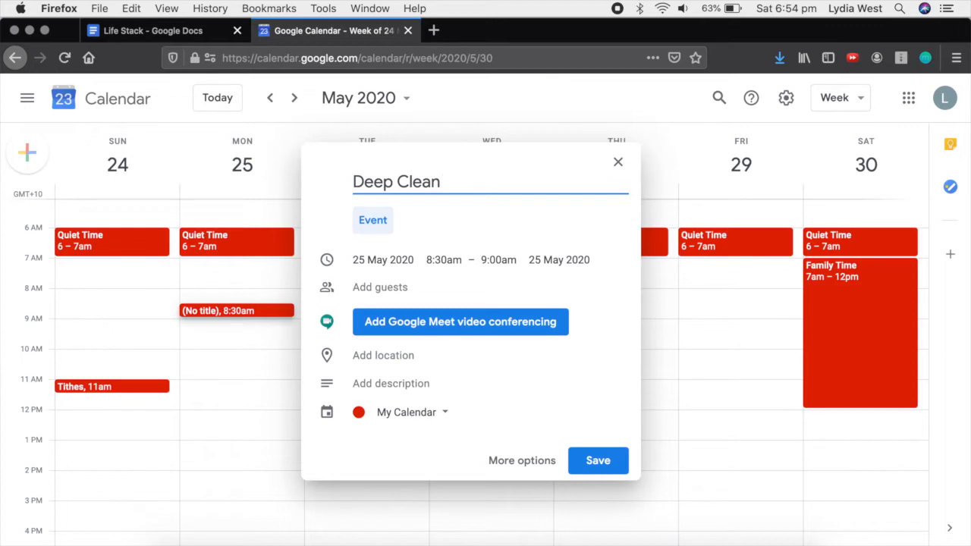
Give the Deep Clean event the description "Clean surfaces, dust shelves, wash bedding and reset."
left_click(412, 384)
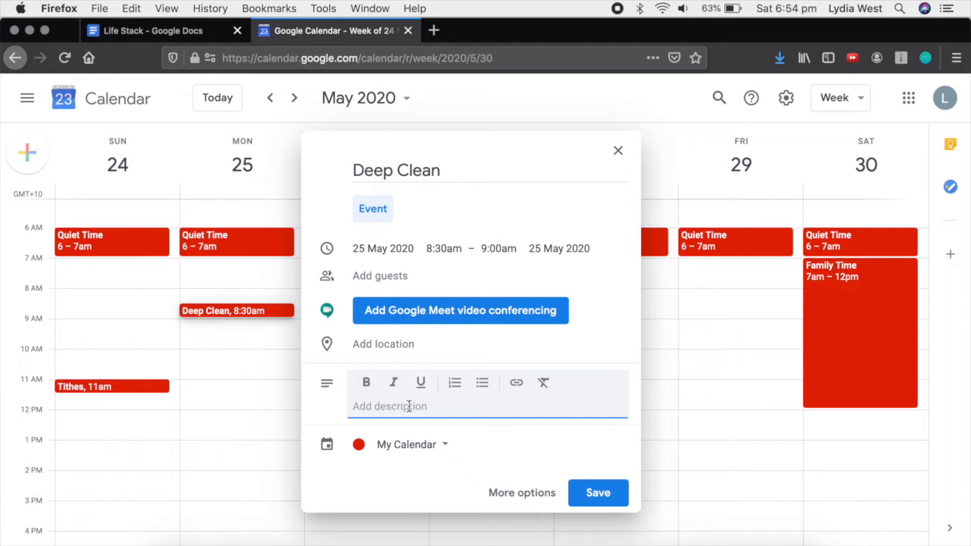
type("Wipe")
key("super+a")
type("C")
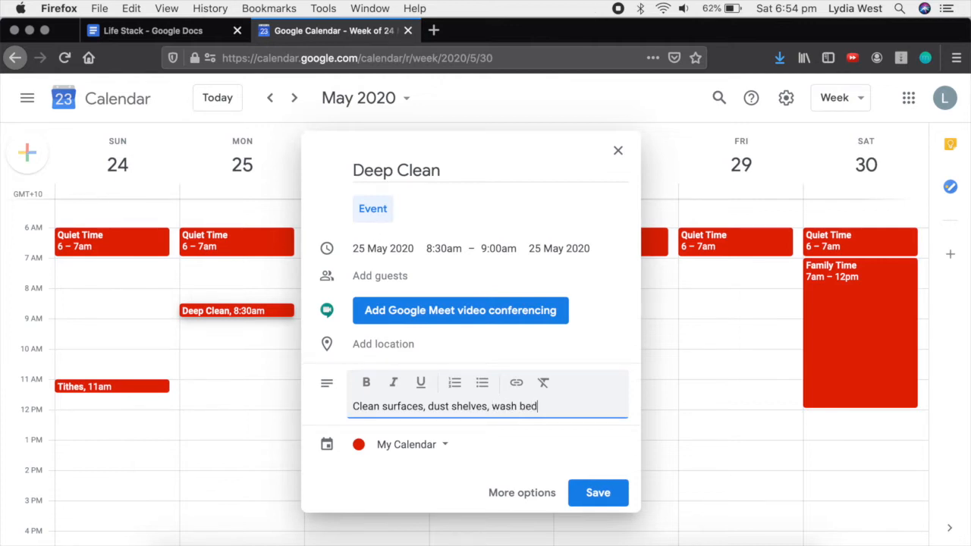
type("set.")
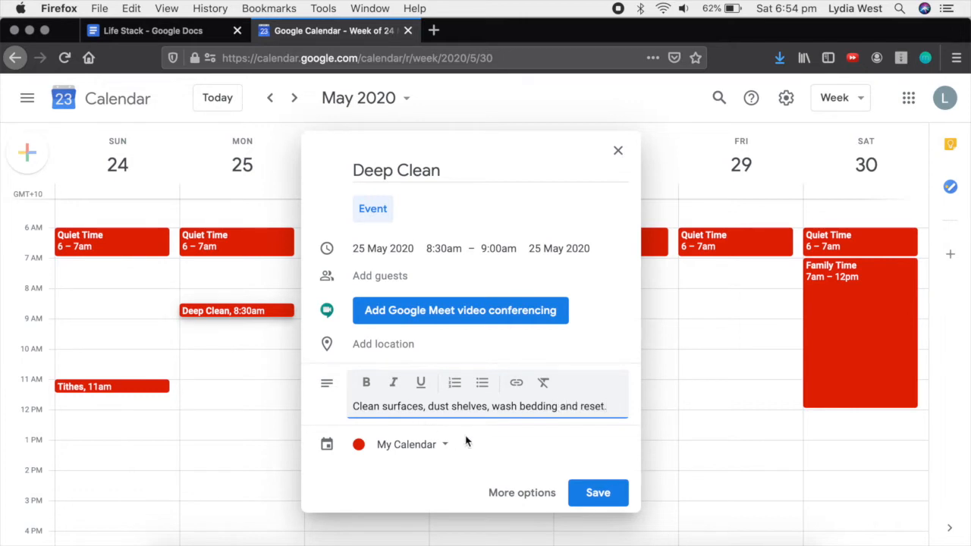
Set a custom weekly-based recurrence on Monday with no end date for the Deep Clean event and save it
left_click(551, 494)
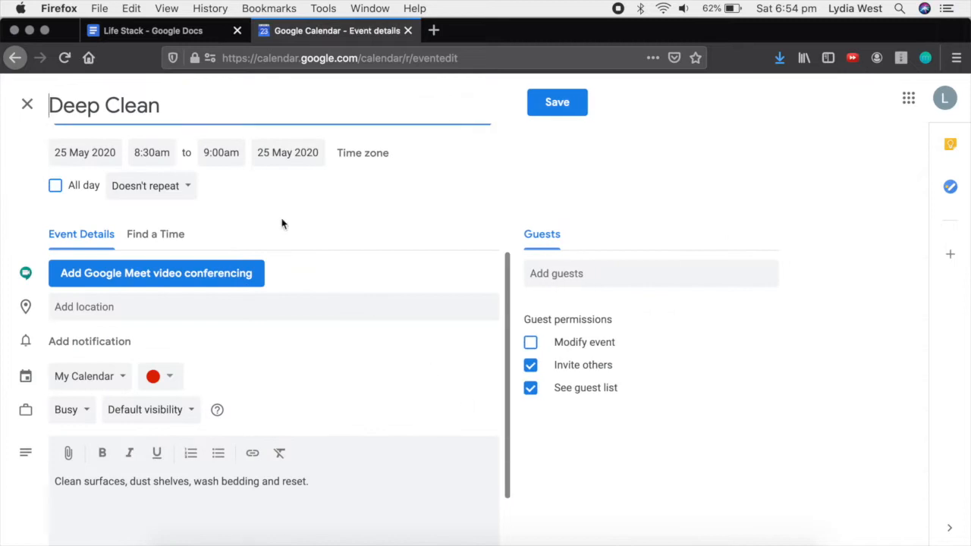
left_click(170, 188)
left_click(202, 374)
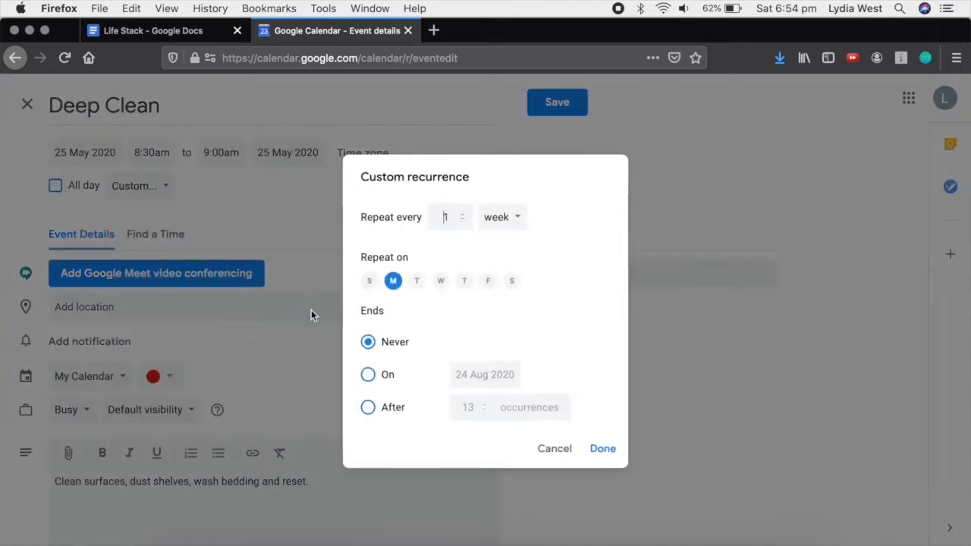
left_click(462, 214)
left_click(602, 449)
left_click(572, 106)
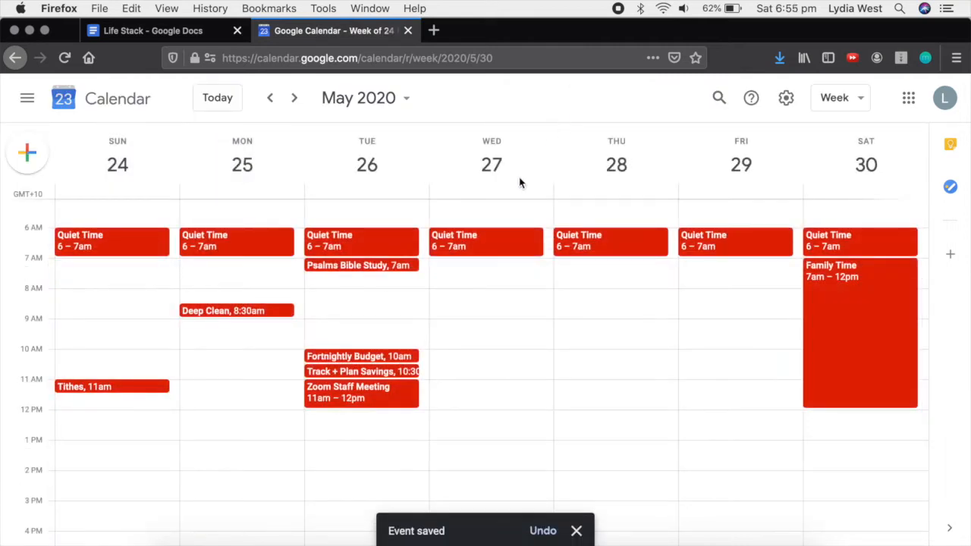
Add a "Clean room" event on Friday 29 May 2020 from 8pm to 8:30pm, repeating weekly on Friday, and save it
scroll(424, 331, "down", 5)
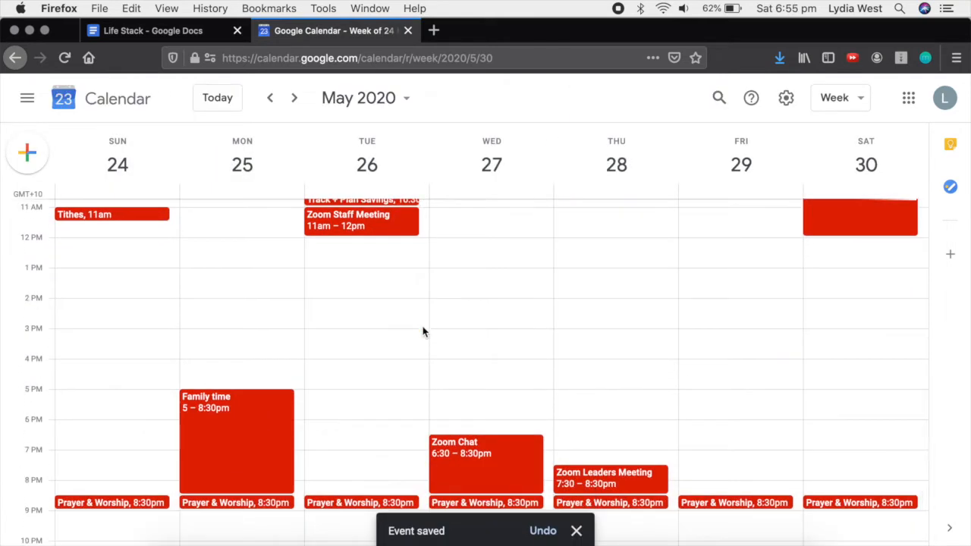
left_click(722, 440)
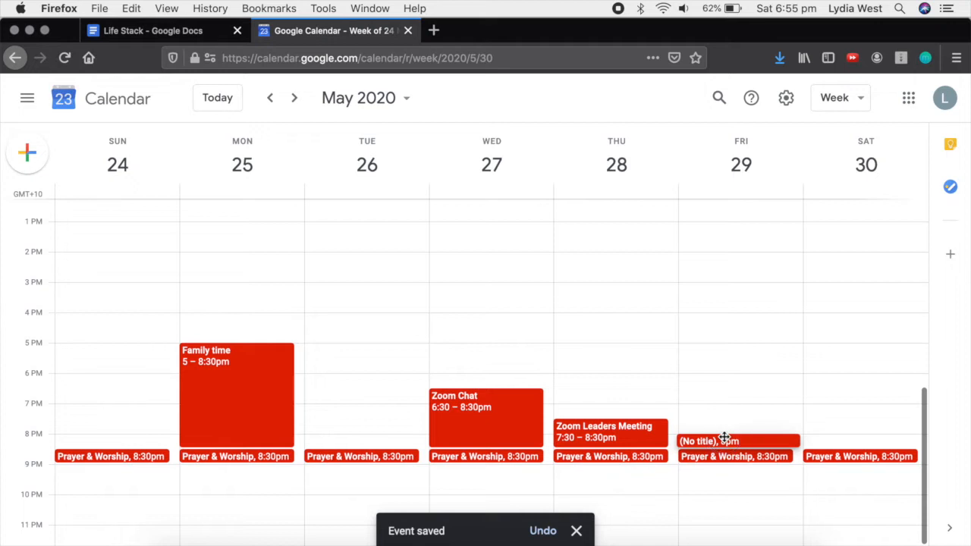
type("Clean room")
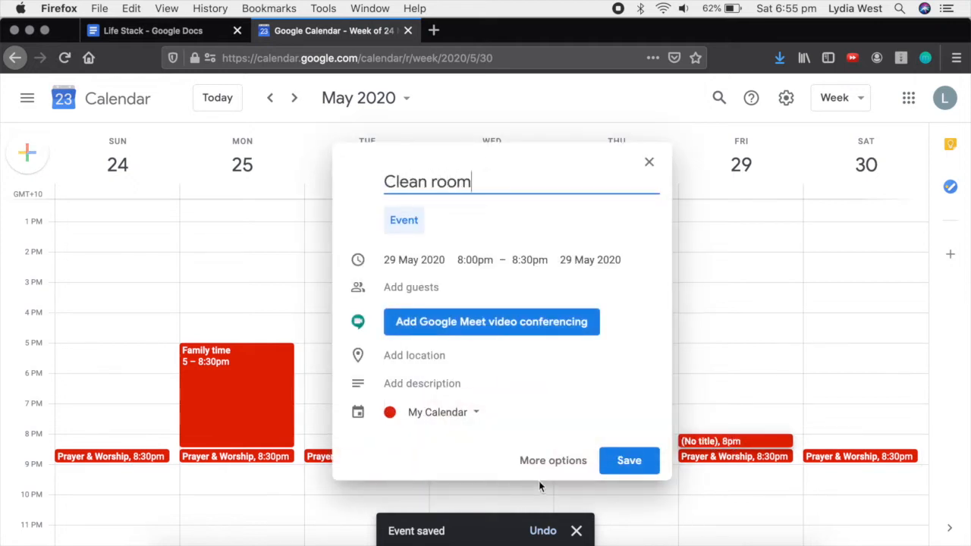
left_click(560, 464)
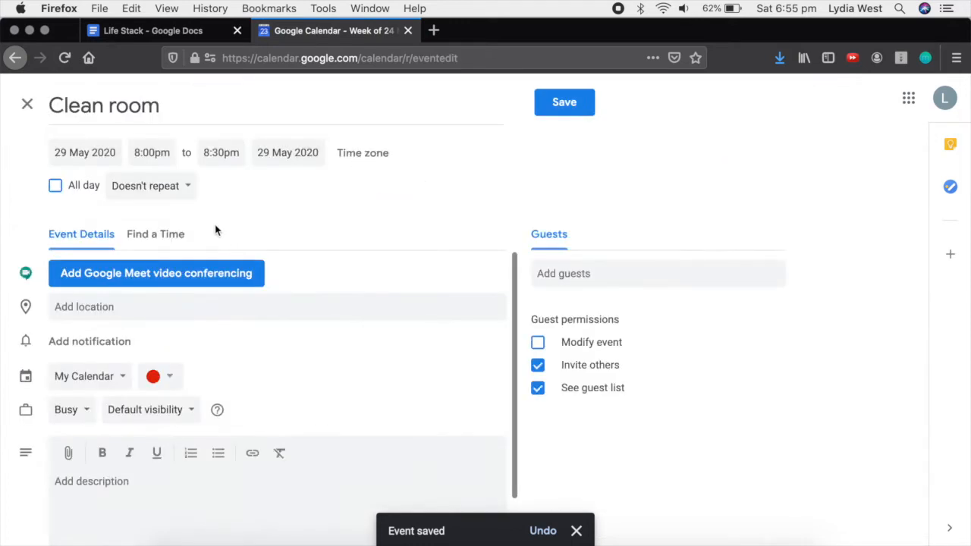
left_click(175, 188)
left_click(174, 240)
left_click(562, 105)
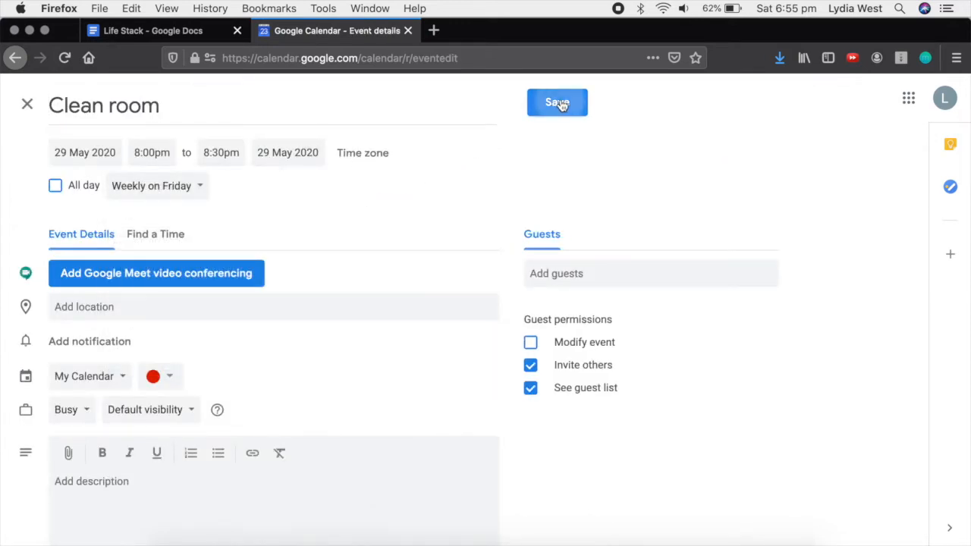
Add a "Clean room" event on Tuesday 26 May 2020 from 8pm to 8:30pm, repeating weekly on Tuesday, and save it
left_click(319, 479)
type("Clean room")
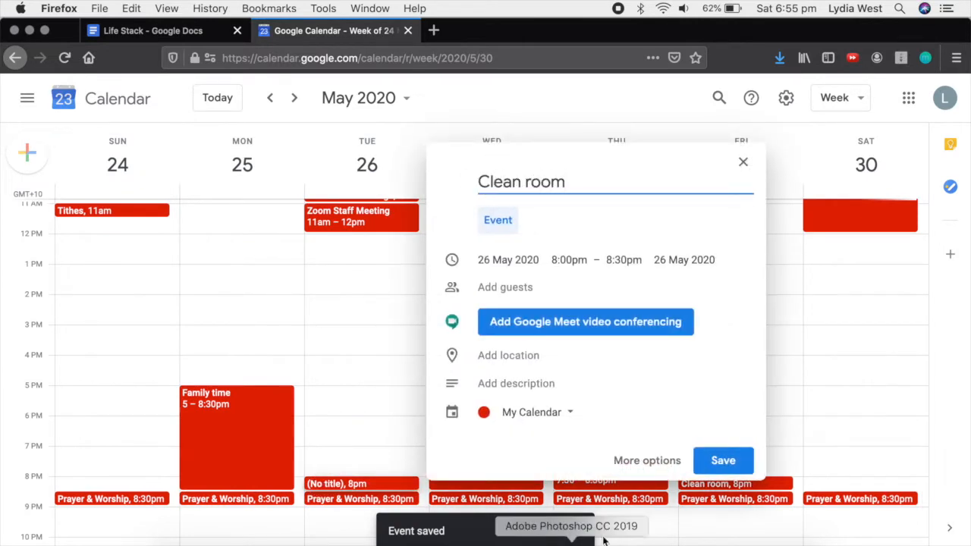
left_click(647, 460)
left_click(175, 188)
left_click(174, 240)
left_click(559, 104)
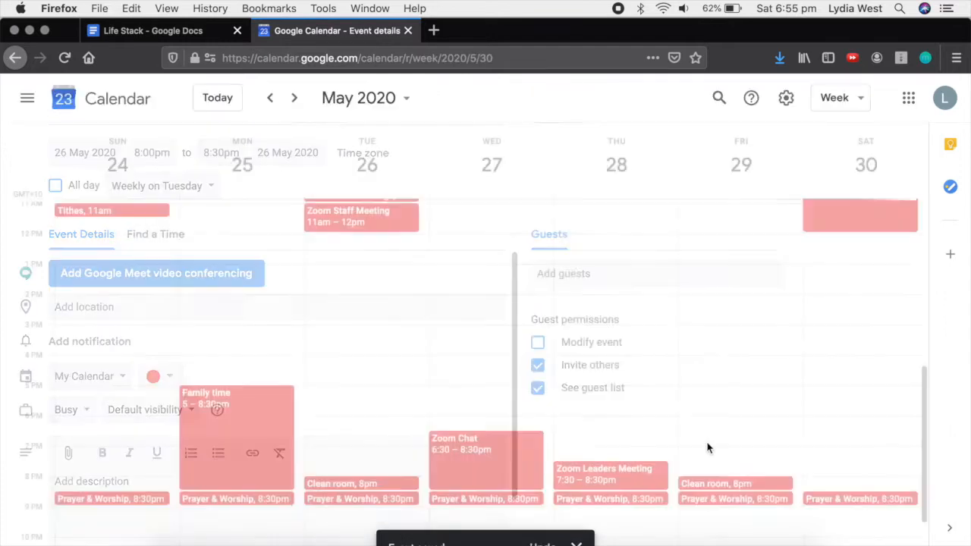
Check the Life Stack document, then create a "Have breakfast outside" event in Google Calendar on Monday 25 May 2020 from 9am to 10am
scroll(529, 348, "up", 3)
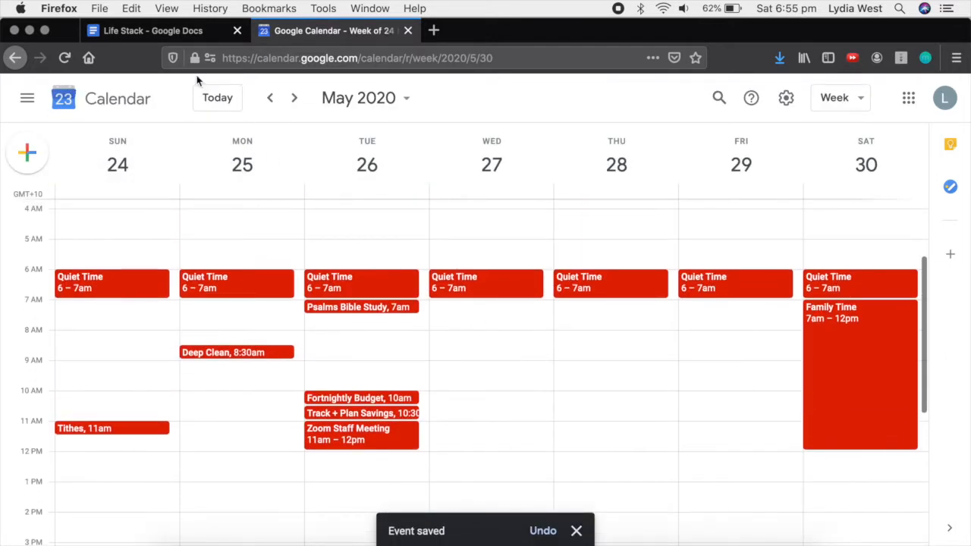
left_click(190, 32)
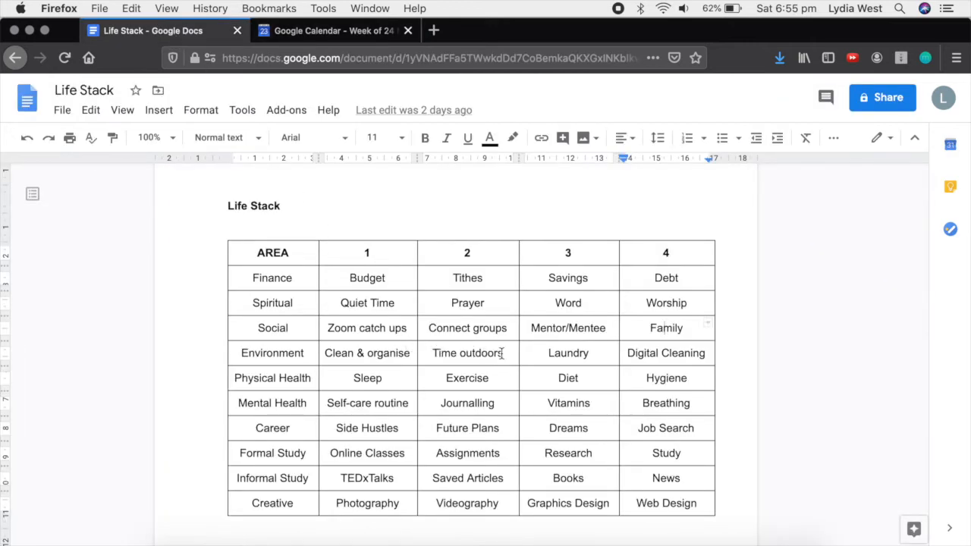
left_click(308, 54)
left_click(301, 31)
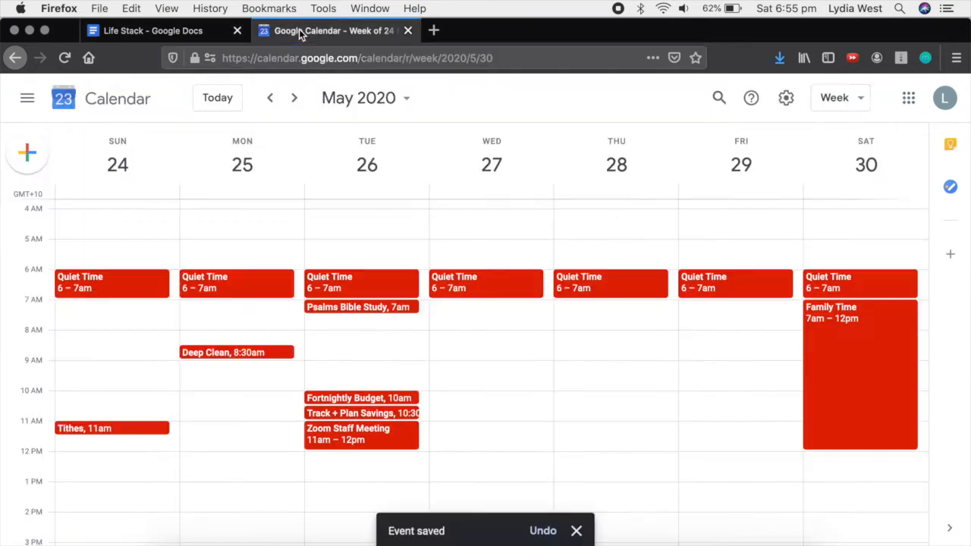
left_click_drag(264, 364, 264, 395)
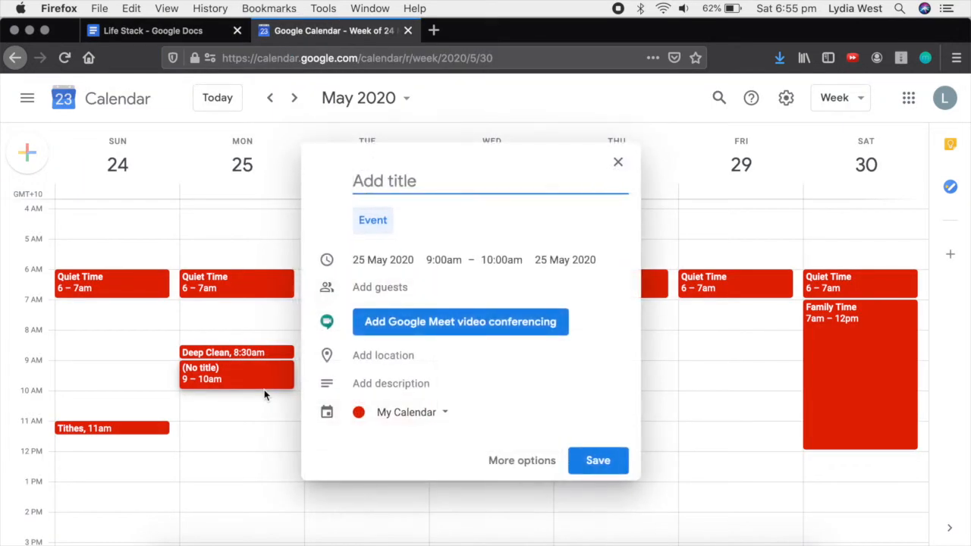
type("Have breakf")
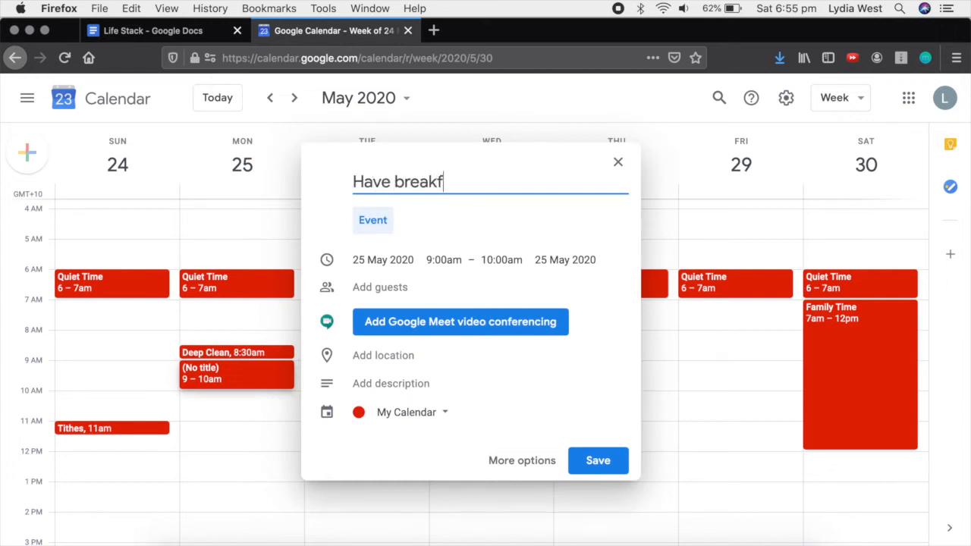
type("ast outside")
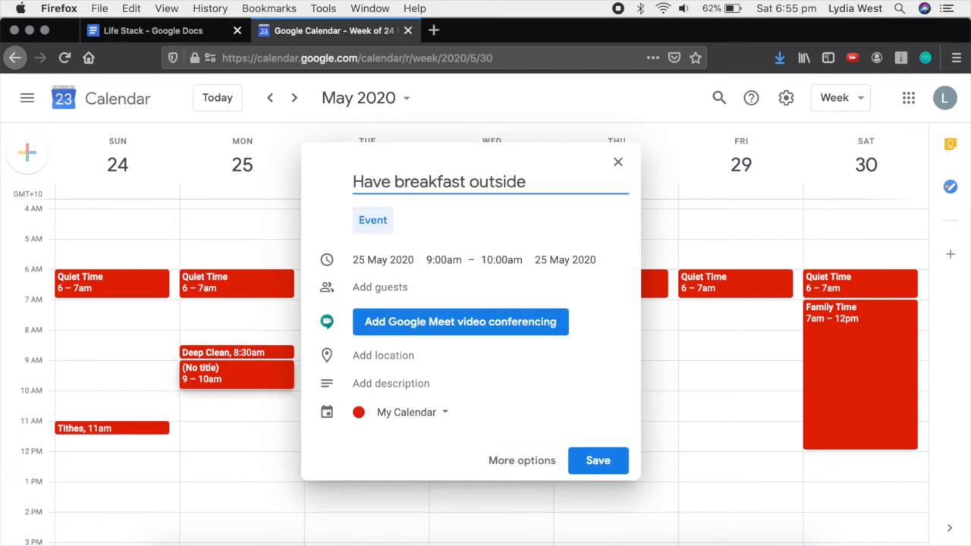
Make the Monday "Have breakfast outside" event repeat weekly on Monday and save it
left_click(523, 461)
left_click(176, 191)
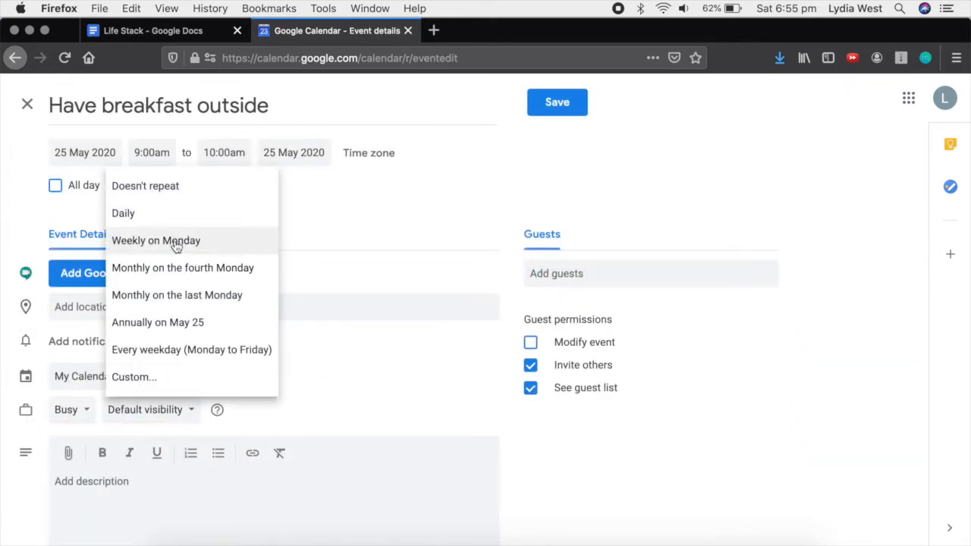
left_click(182, 241)
left_click(558, 104)
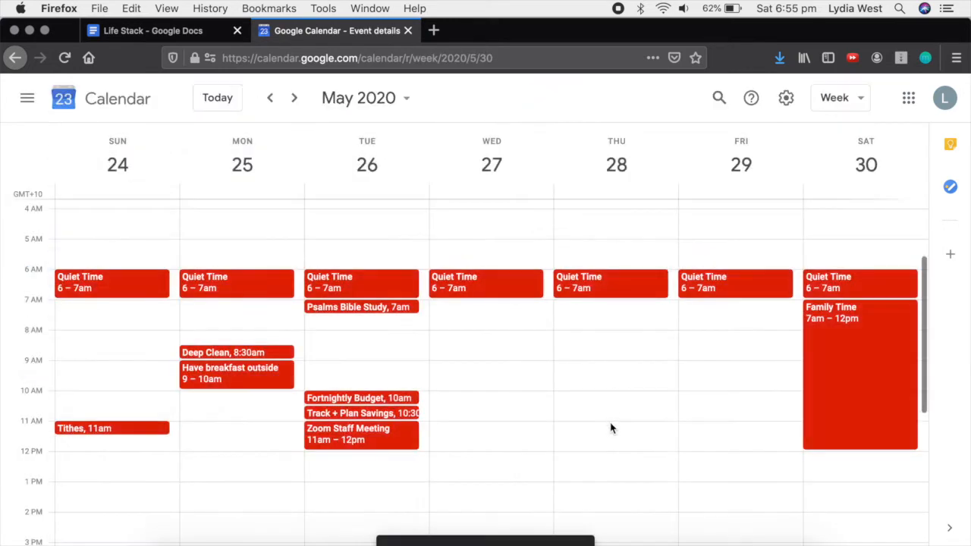
Add a "Have breakfast outside" event on Friday 29 May 2020 from 9am to 10am, repeating weekly on Friday, and save it
left_click(752, 375)
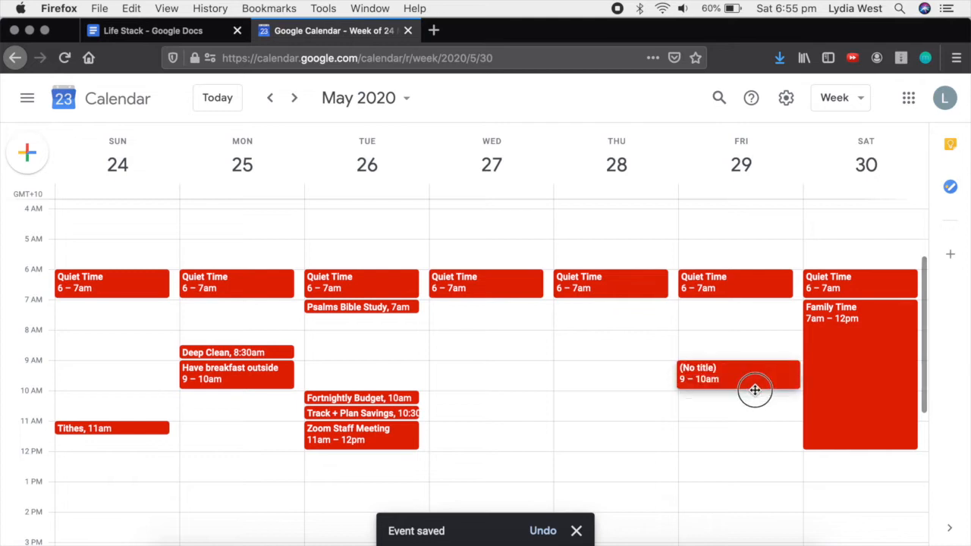
type("Have breakfast outside")
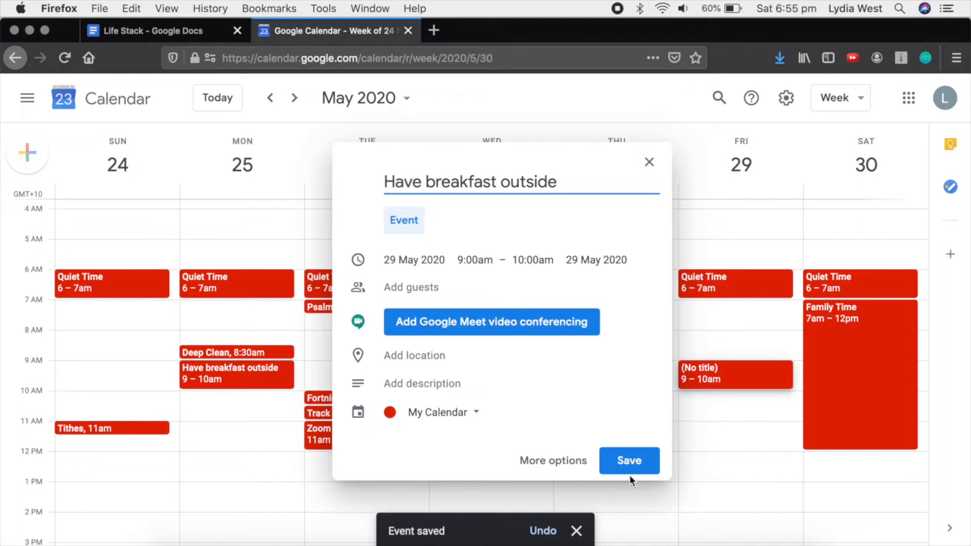
left_click(559, 458)
left_click(184, 194)
left_click(174, 239)
left_click(547, 112)
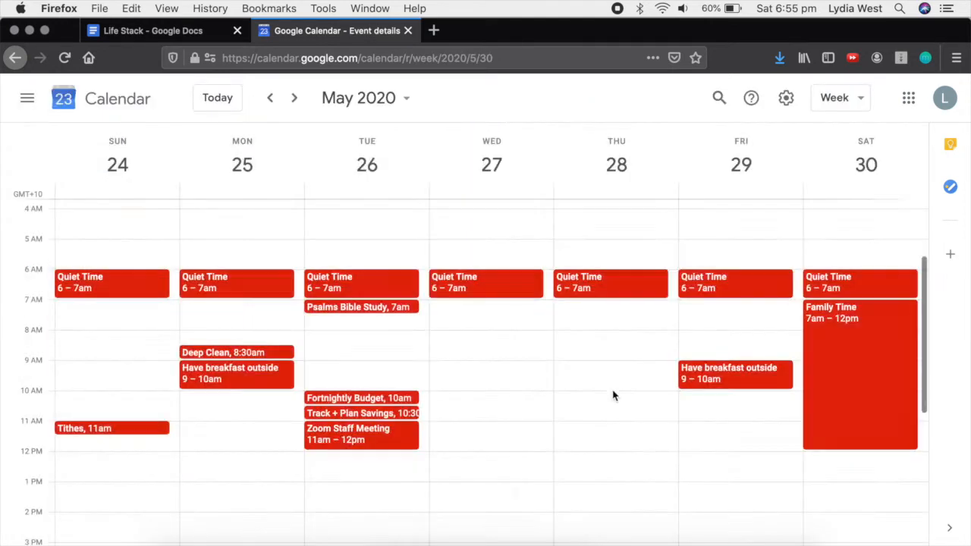
Check the Life Stack document, then create a "Digital Detox" event in Google Calendar on Friday 29 May 2020 from 10am to 11:30am
key("ctrl+shift+Tab")
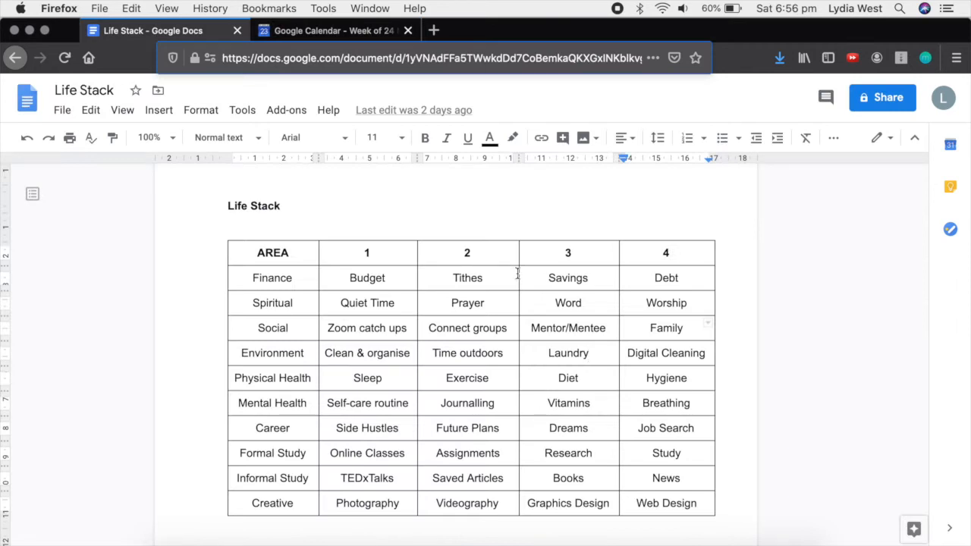
left_click(324, 31)
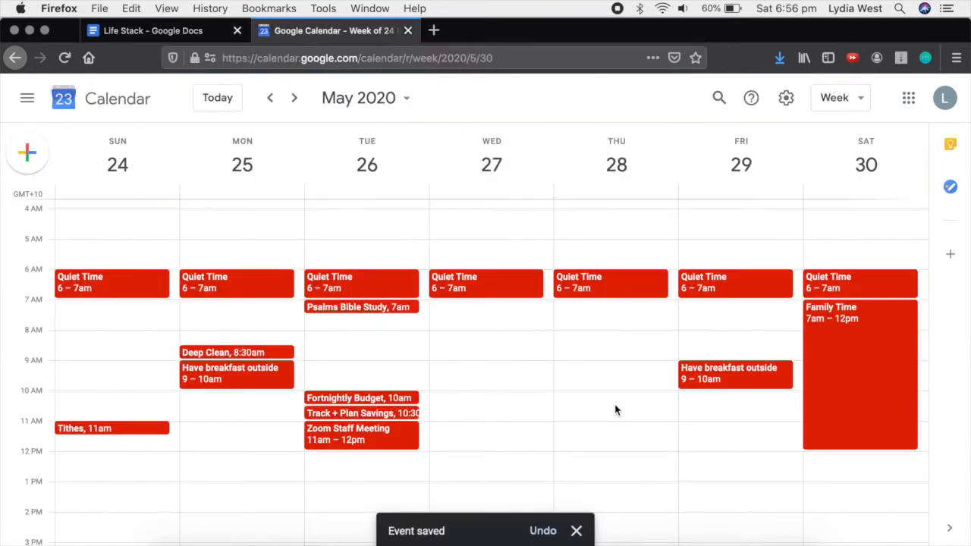
left_click_drag(726, 396, 728, 438)
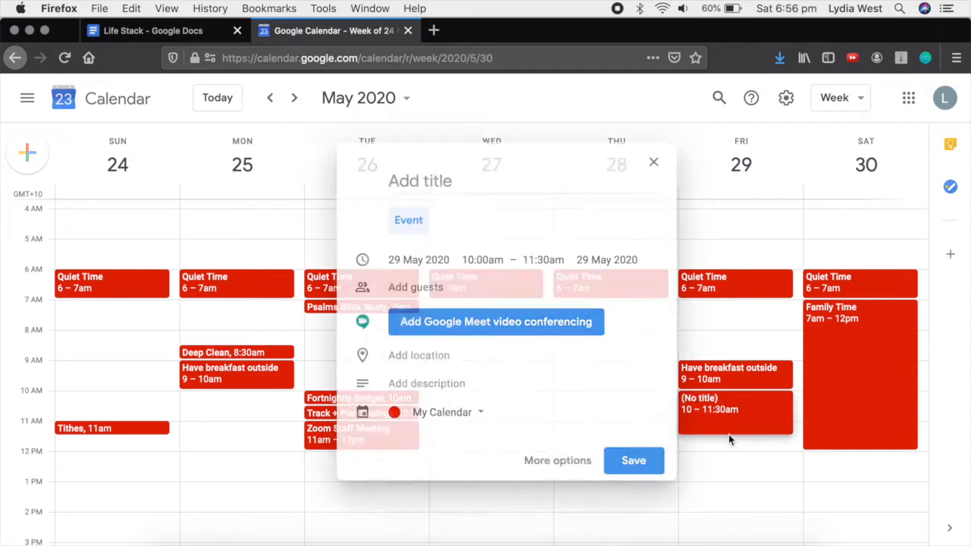
type("Digital Detox")
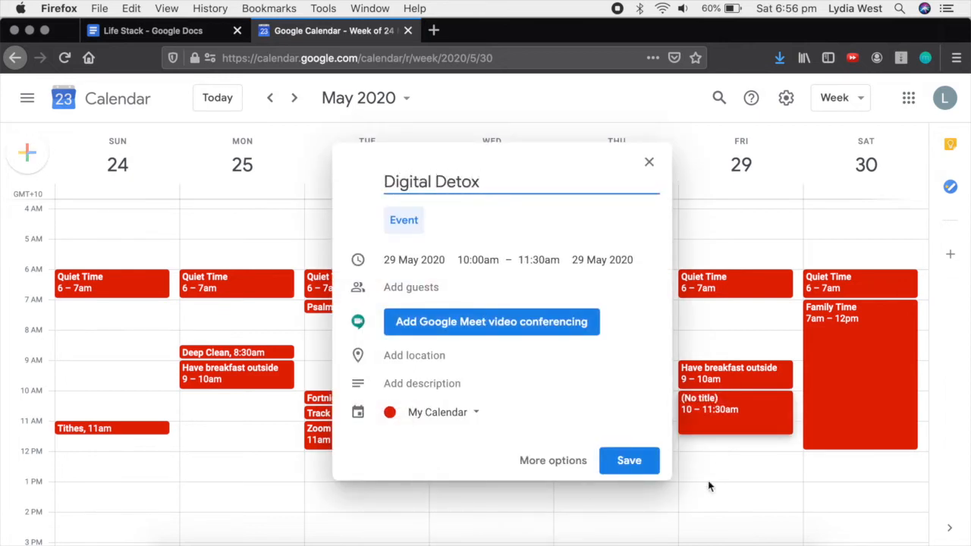
Enter the Digital Detox description "Clean up downloads folder, organise loose files into folders, empty trash, organise unneeded files hard drive"
left_click(409, 383)
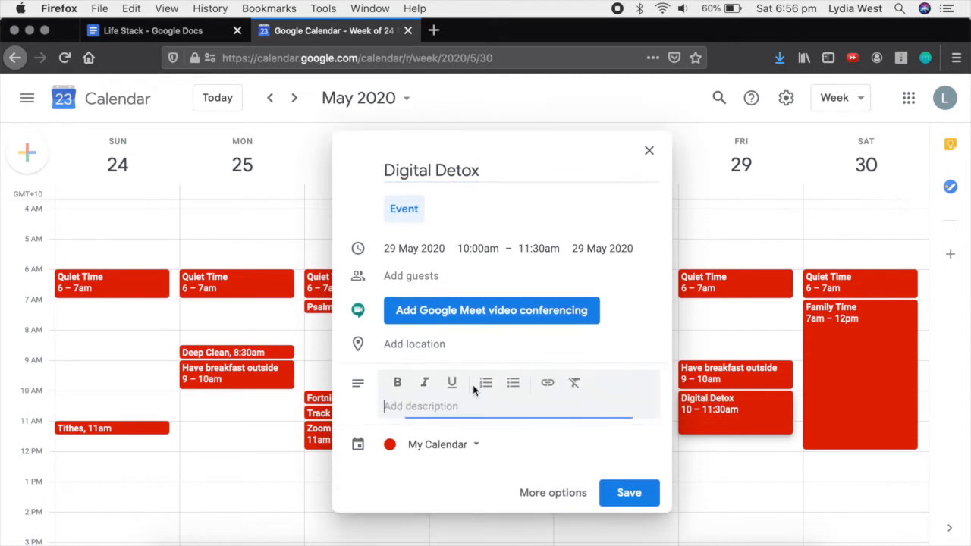
type("C")
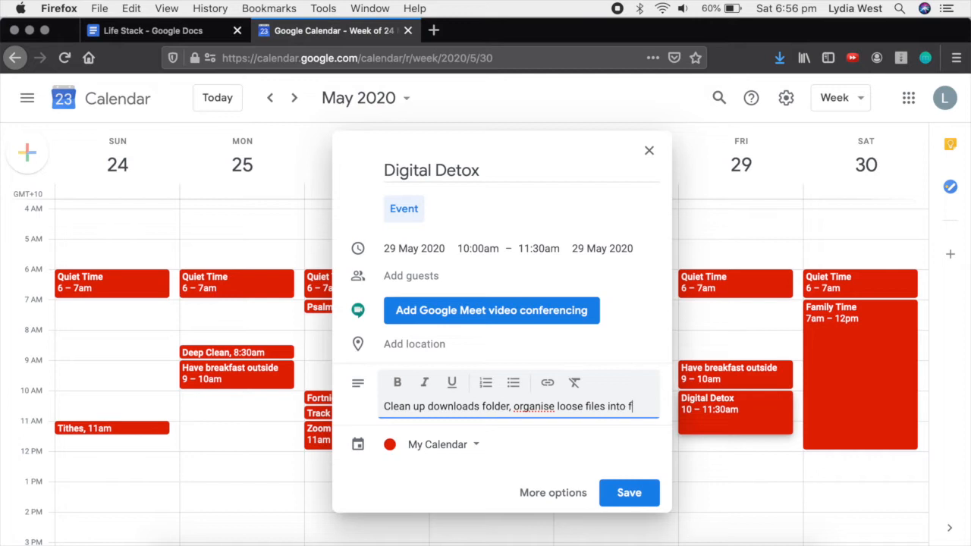
type("ers, empty trash,")
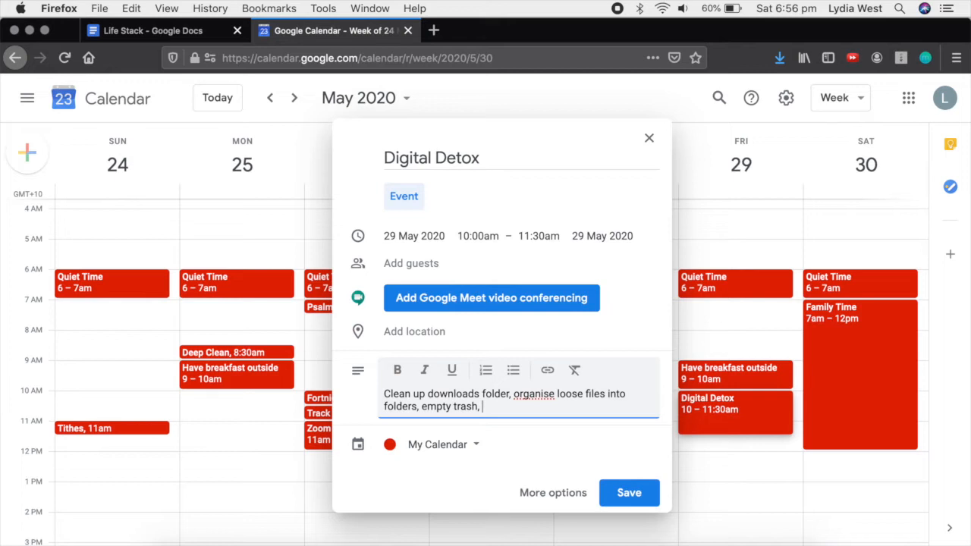
type("organise hard")
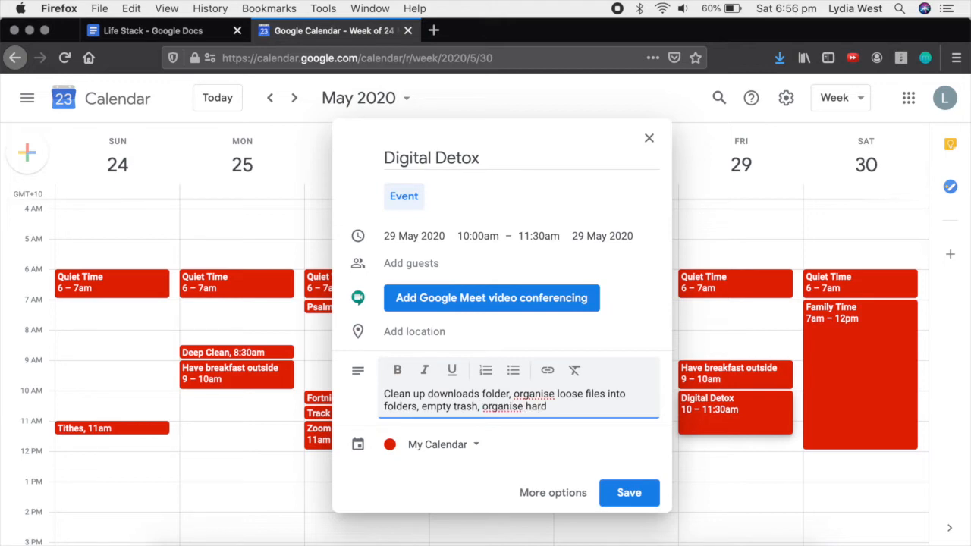
type("unneeded")
type("files")
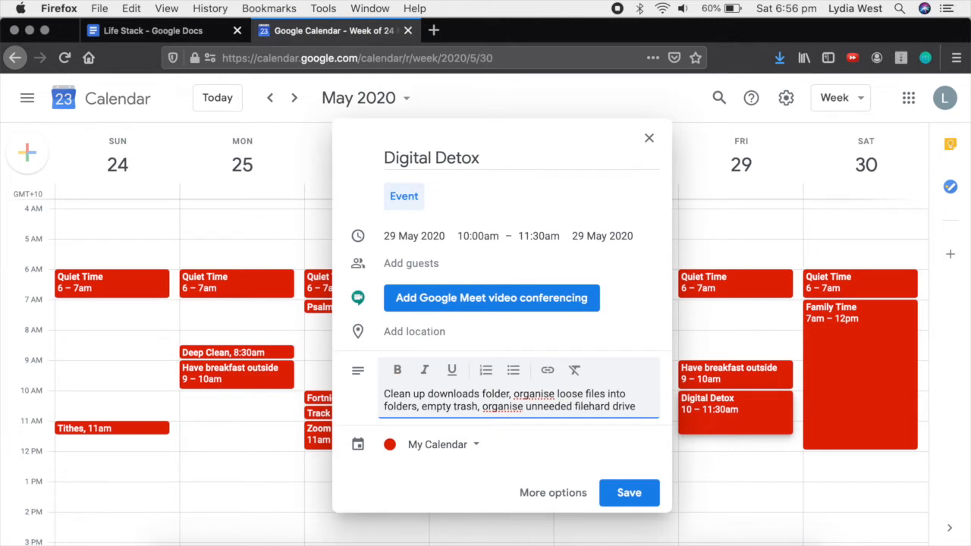
Reword the end of the Digital Detox description to "archive necessary files to hard drive." and save the event
key("alt+shift+Left")
key("alt+shift+Left")
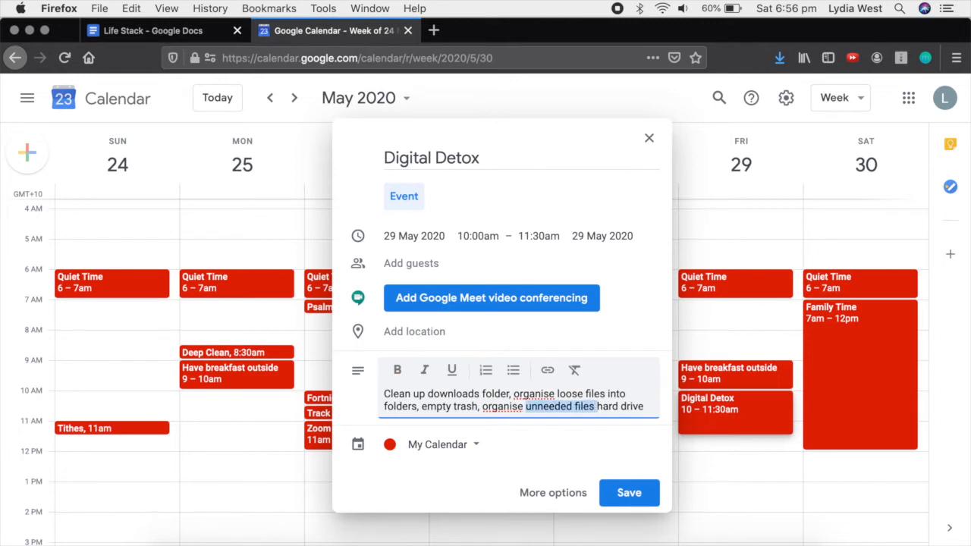
key("Left")
key("alt+shift+Left")
key("BackSpace")
type("archive")
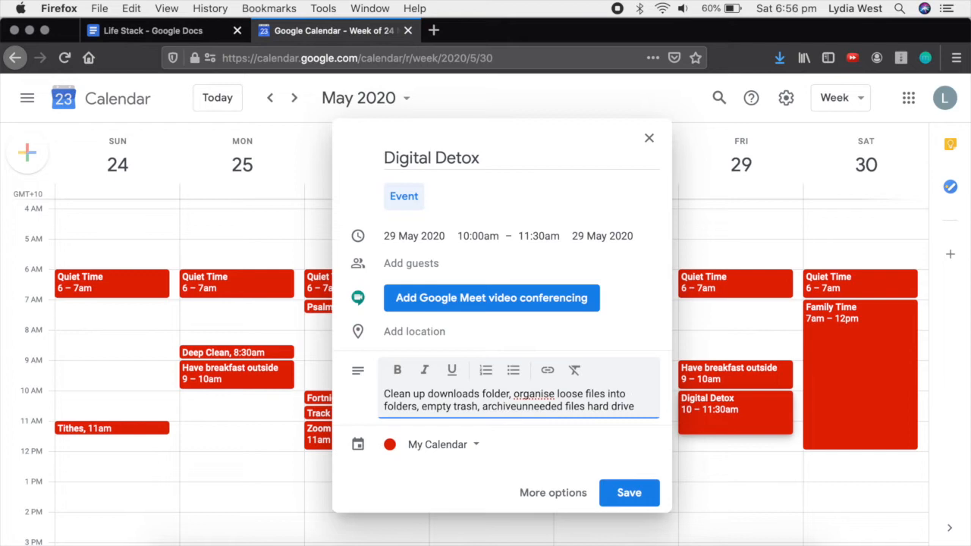
key("alt+shift+Right")
type("necessary files ot")
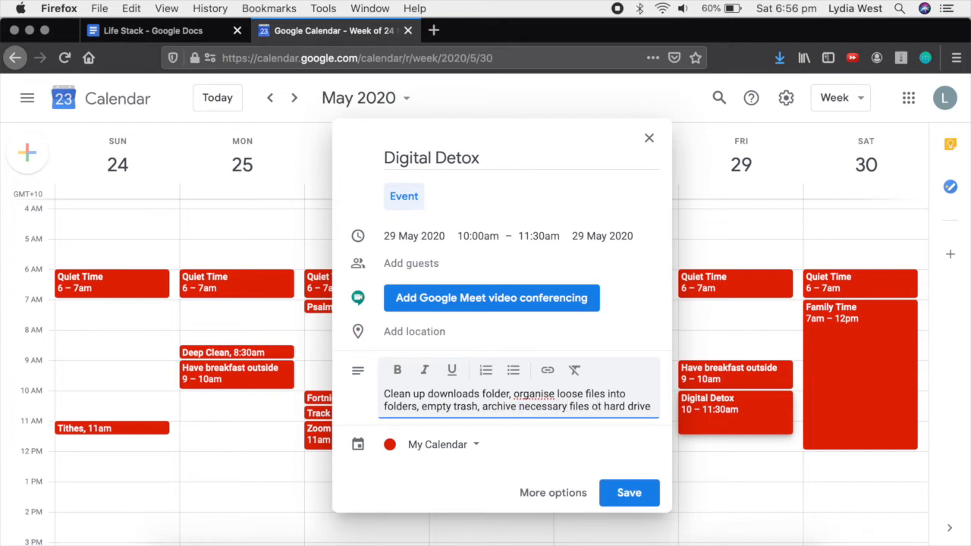
key("BackSpace")
key("BackSpace")
key("BackSpace")
type("to ")
type(" clear")
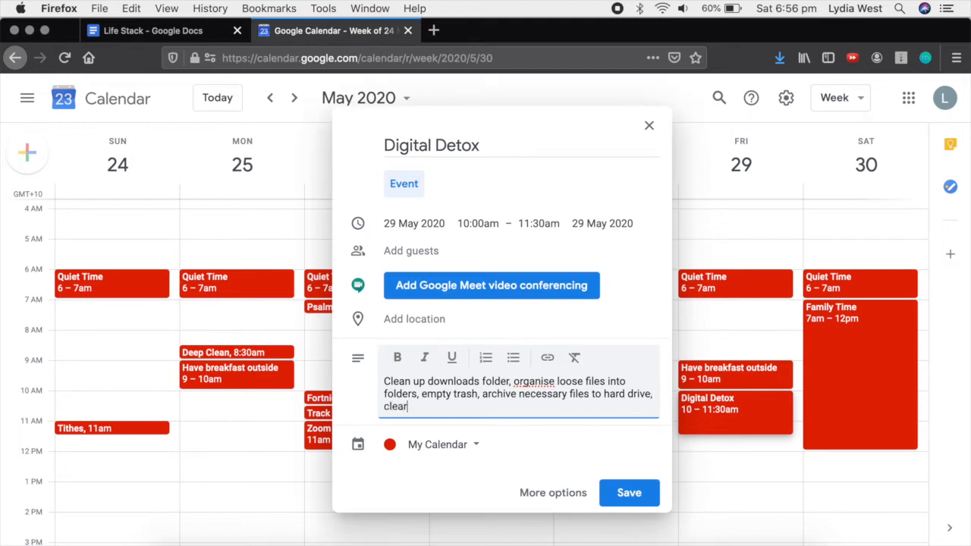
key("alt+shift+Left")
key("BackSpace")
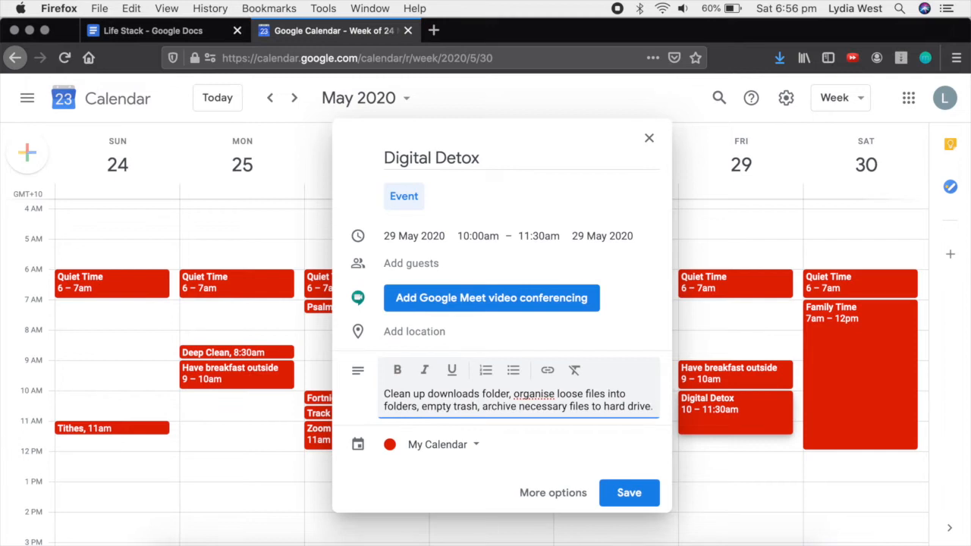
left_click(629, 492)
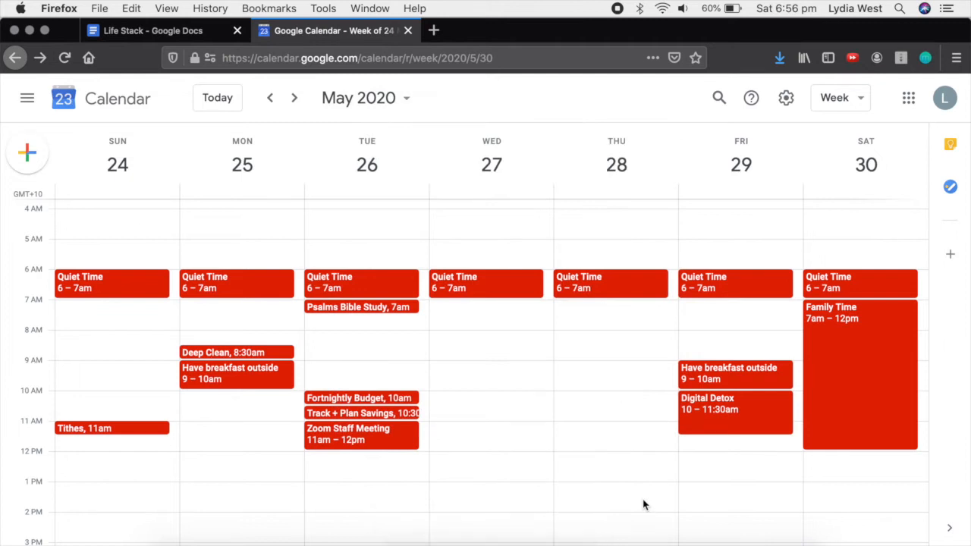
Reopen the saved "Digital Detox" event for full editing and make it repeat weekly on Friday
left_click(748, 420)
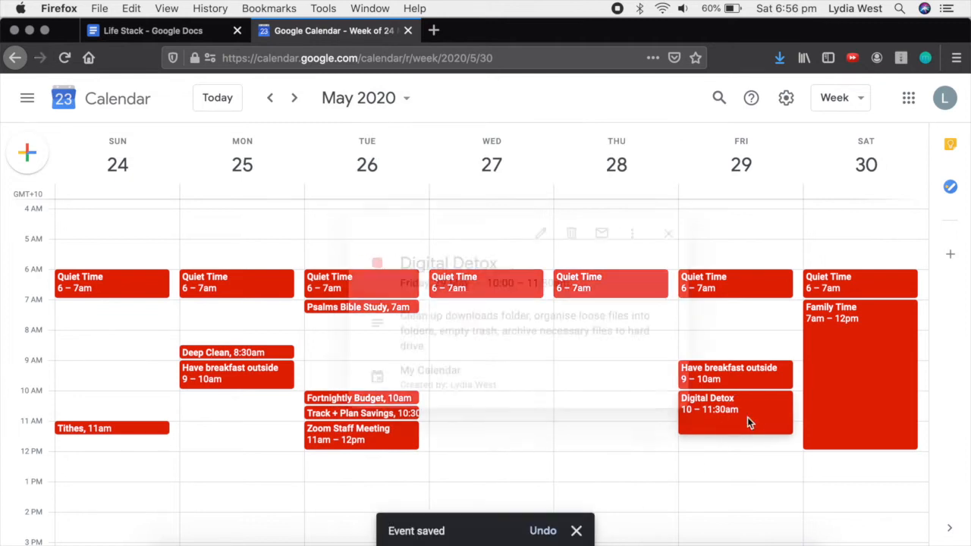
left_click(523, 232)
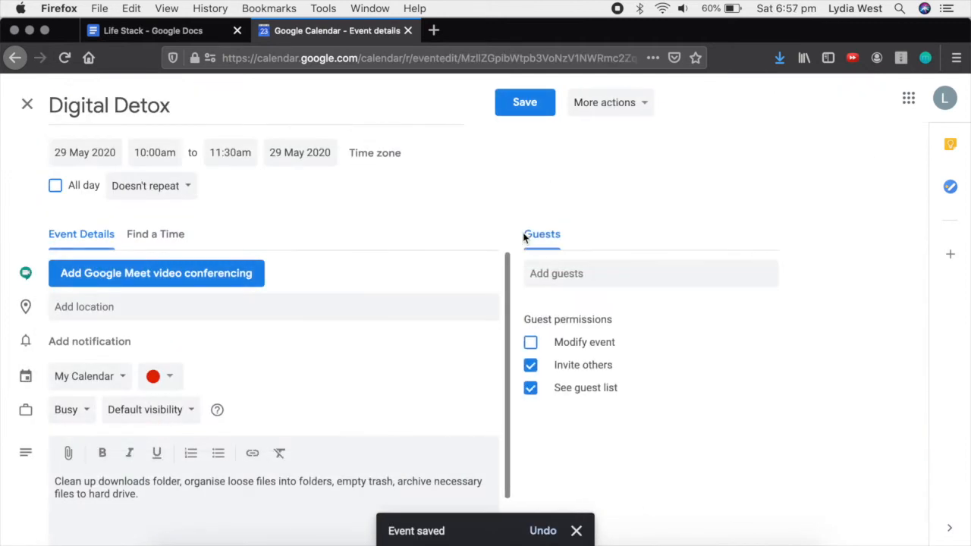
scroll(359, 407, "down", 1)
left_click(173, 192)
left_click(178, 182)
Append "Clean up email inboxes, delete unnecessary text message conversations, backup photos taken this week (iPad and iPhone) and delete unnecessary ones." to the description and save
left_click(178, 451)
type("Clean up email inboxes")
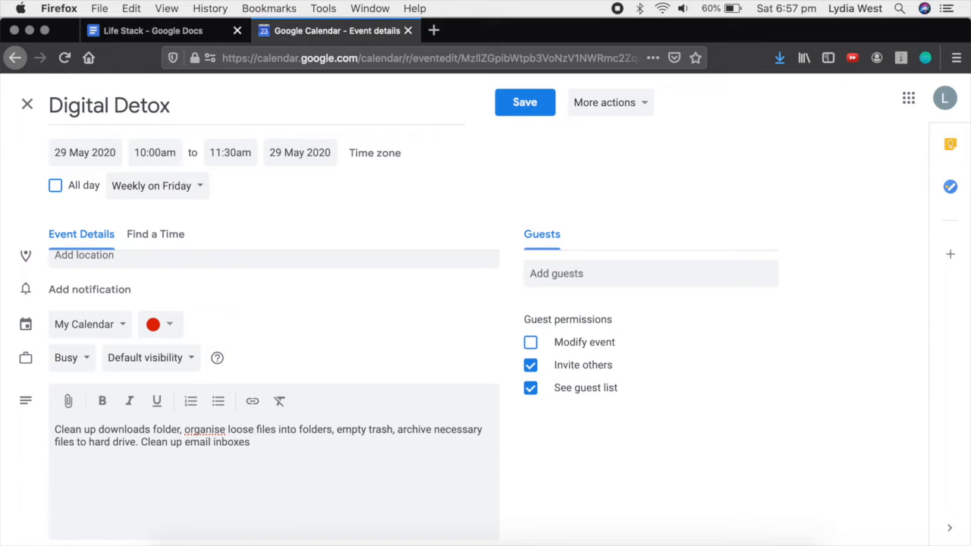
type(", delete unnecessary text message conversations")
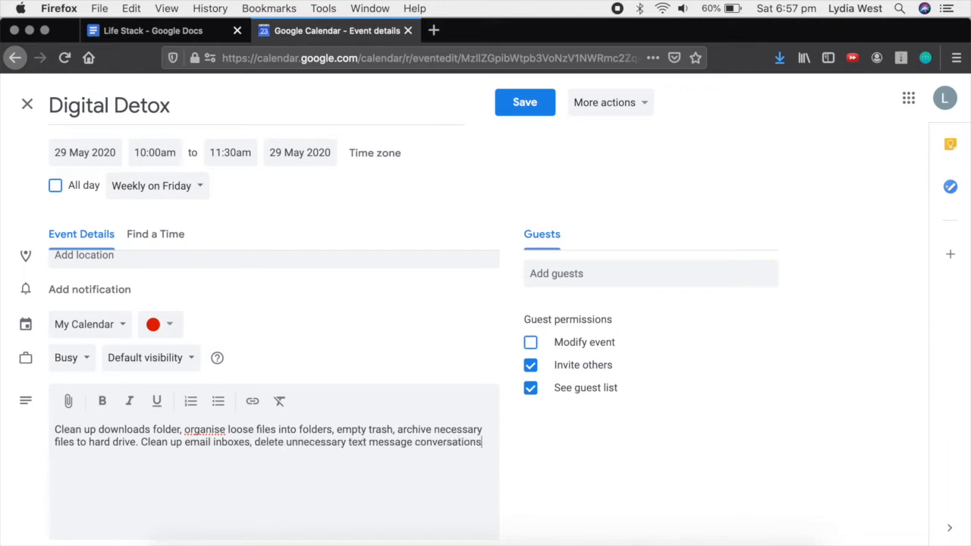
type(", organise photos taken this week (iPad and iPhone)")
double_click(75, 454)
type("backup")
left_click(294, 454)
type("and delete unnecessary ones.")
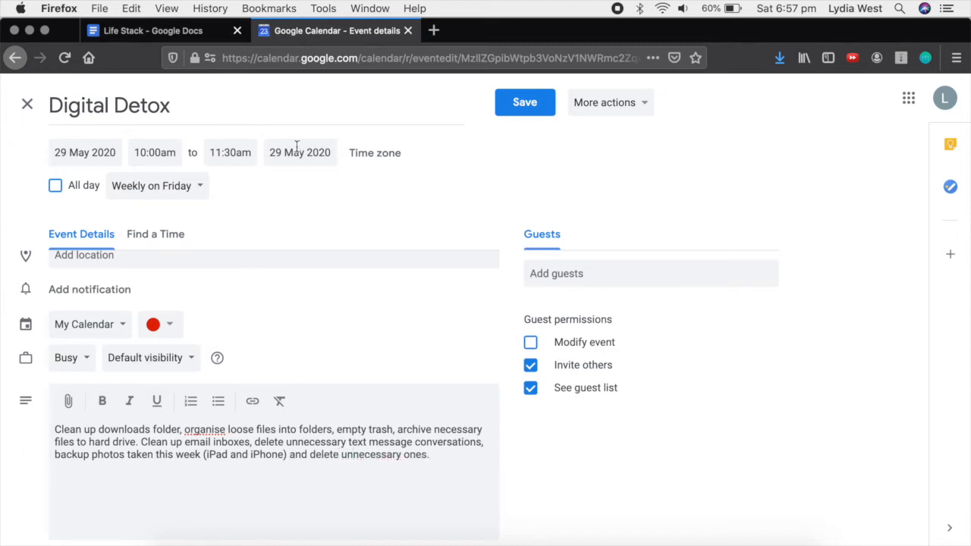
key("super+s")
Check the Physical Health row in the Life Stack document, then return to the evening hours in Google Calendar
left_click(213, 32)
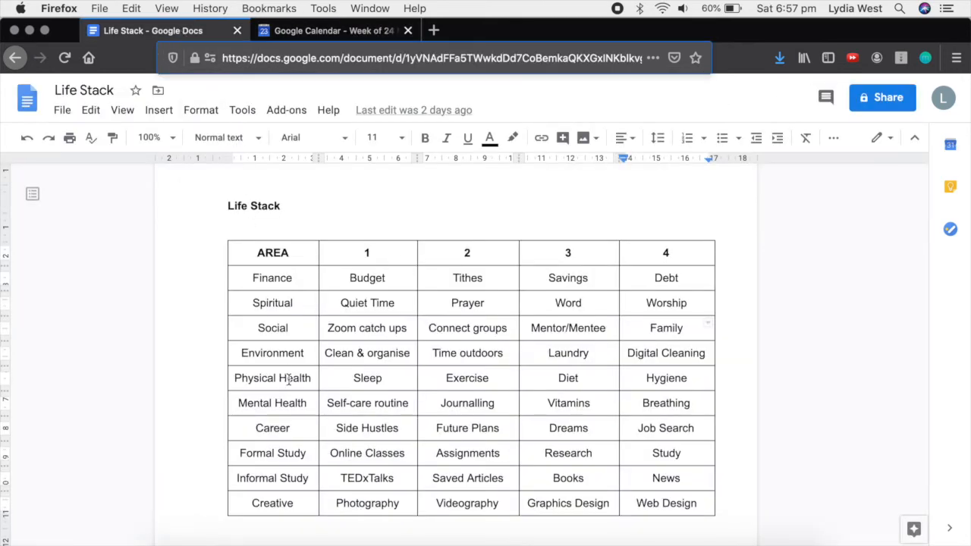
left_click(334, 30)
scroll(245, 353, "down", 5)
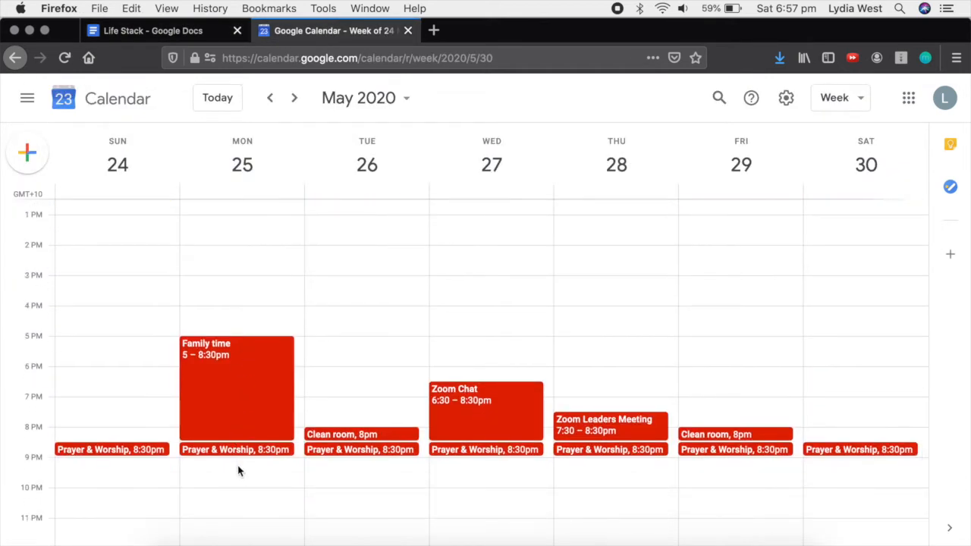
left_click(241, 487)
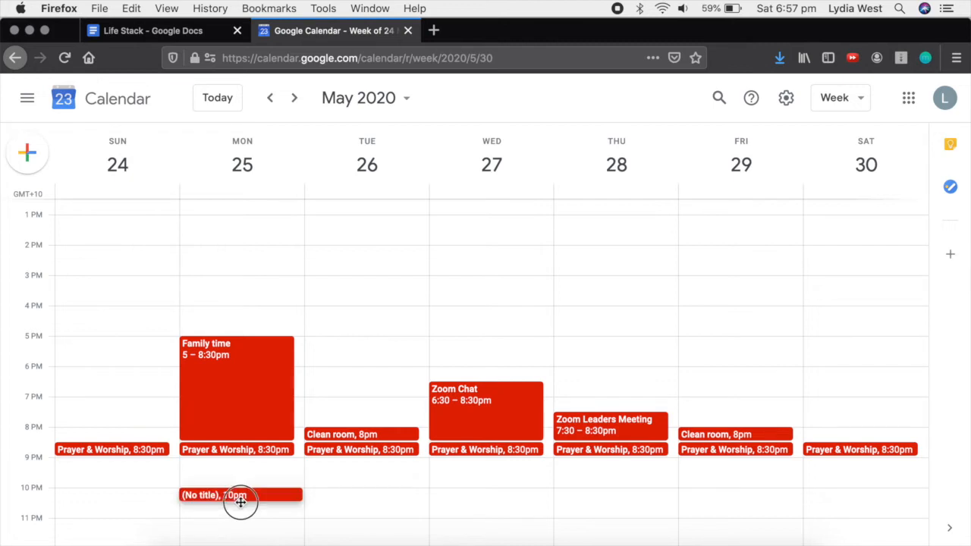
left_click(243, 496)
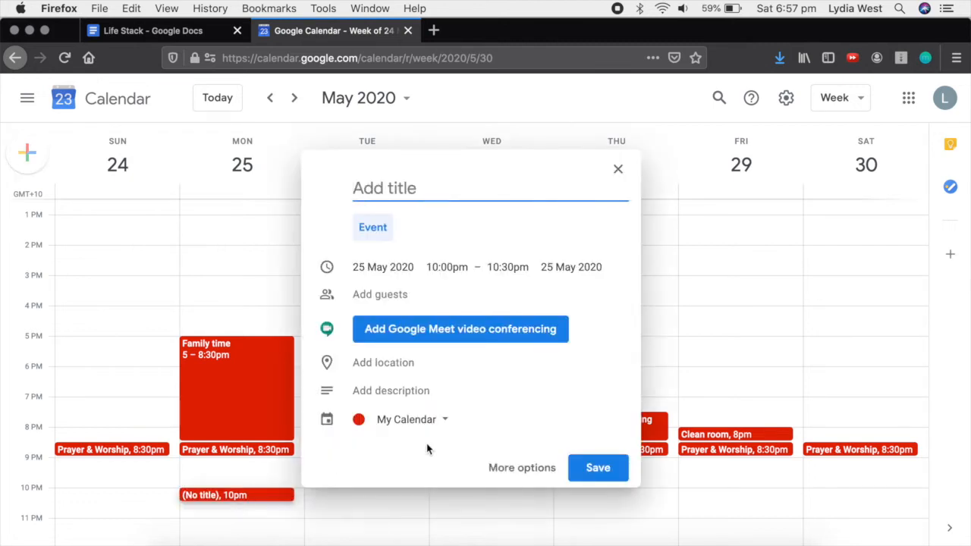
left_click(381, 240)
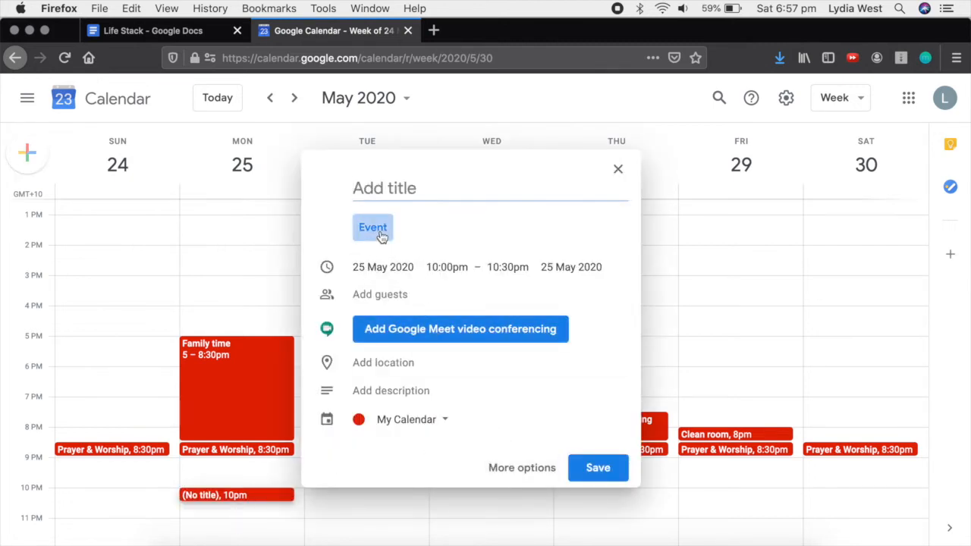
left_click(514, 469)
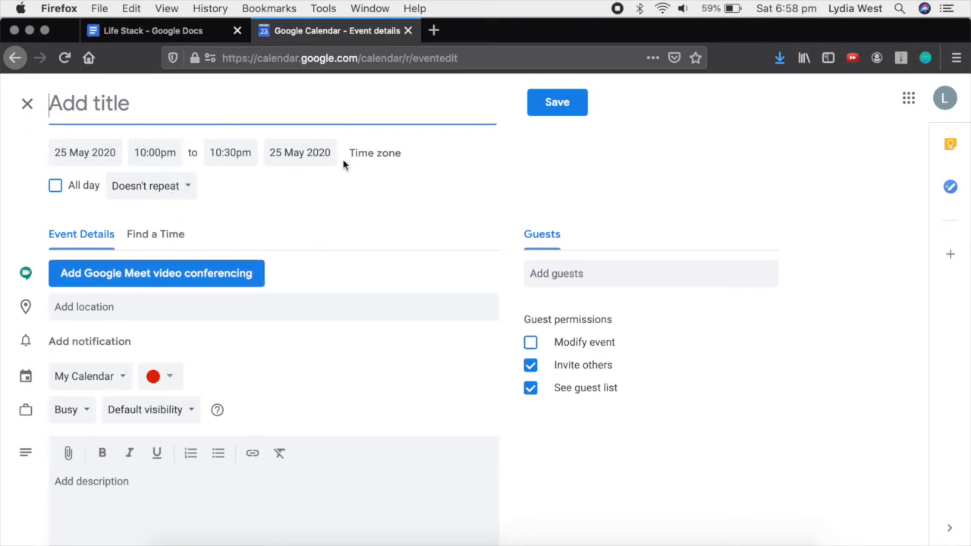
scroll(297, 298, "down", 2)
scroll(297, 298, "up", 2)
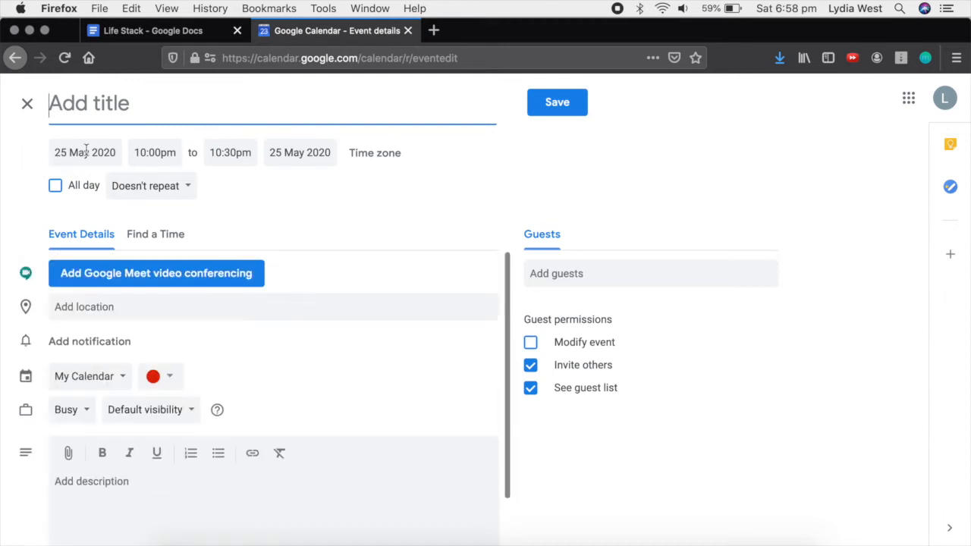
left_click(28, 103)
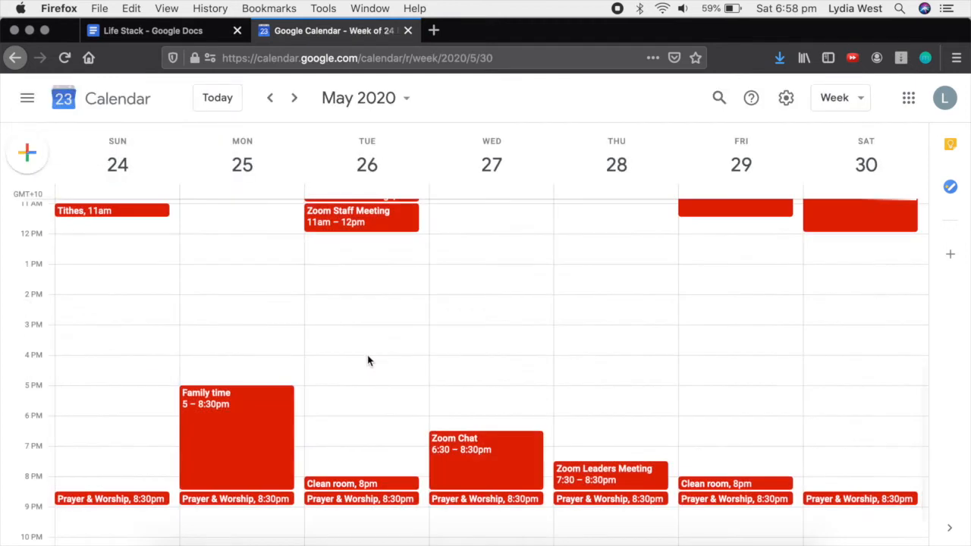
Create an "Off digitals + unwind" event on Monday 25 May 2020 from 10pm to 10:30pm and save it
scroll(368, 360, "down", 2)
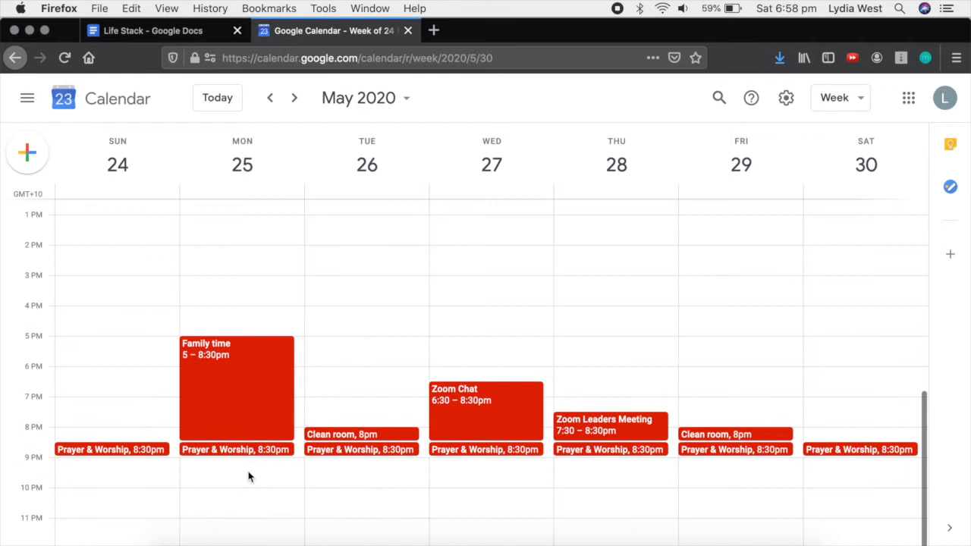
left_click(258, 501)
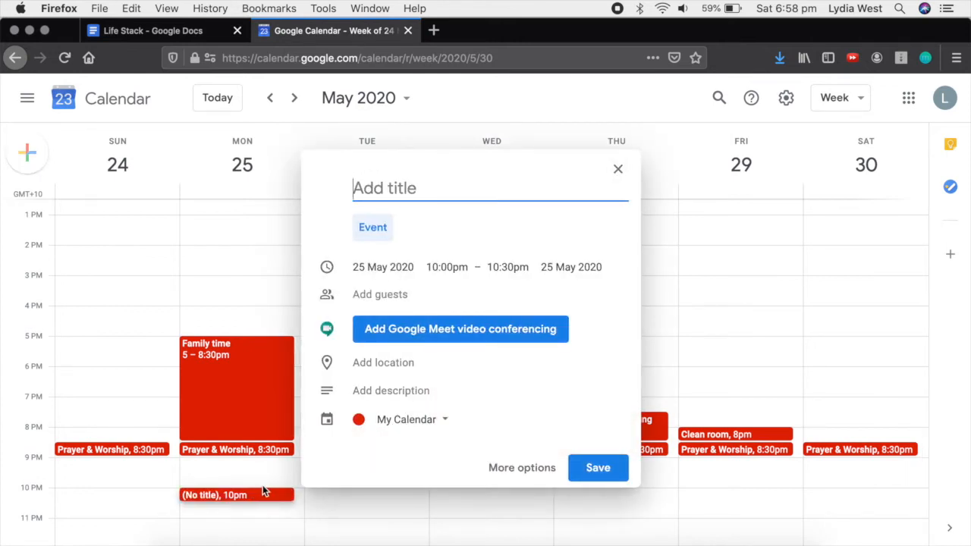
type("Off digitals")
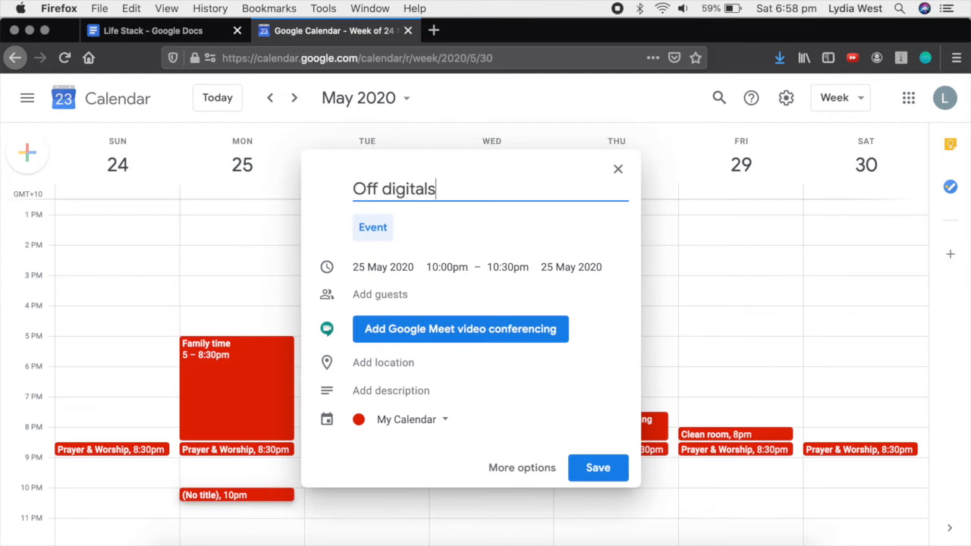
type(" + unwind")
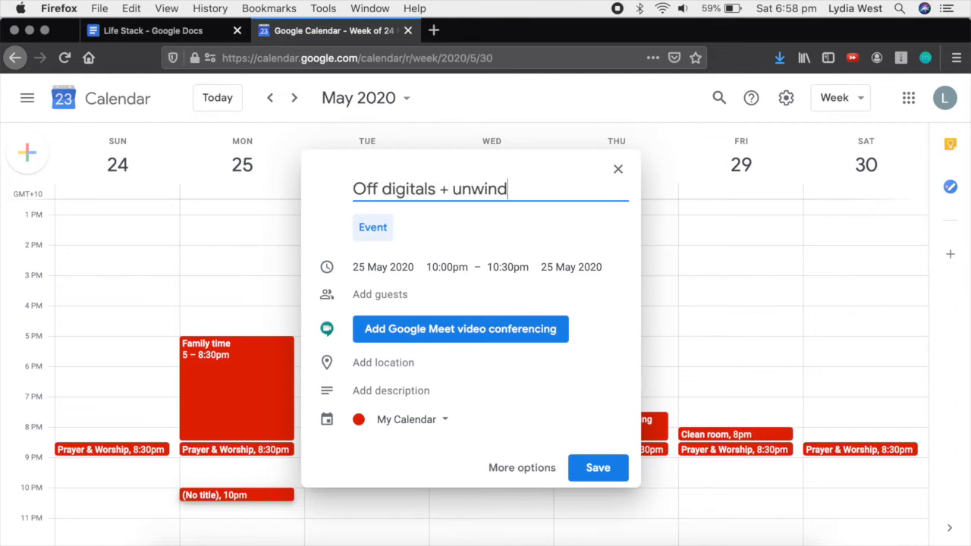
key("super+a")
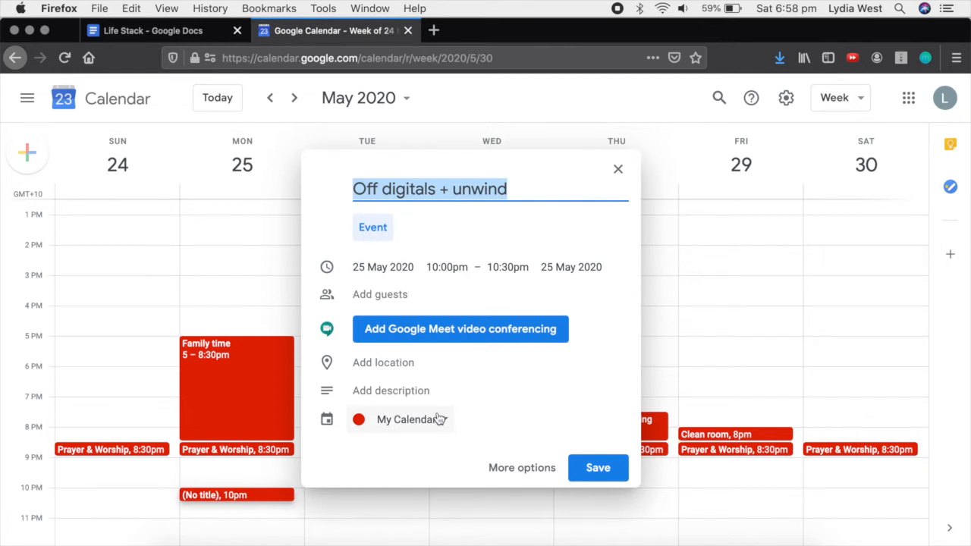
left_click(596, 467)
Make the Monday "Off digitals + unwind" event repeat daily and save it
left_click(228, 495)
left_click(493, 369)
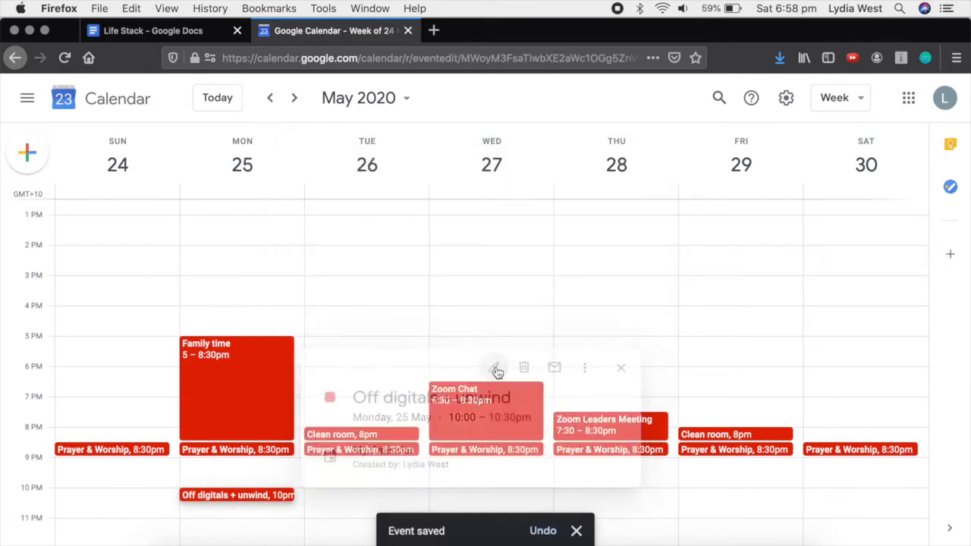
left_click(149, 186)
left_click(184, 169)
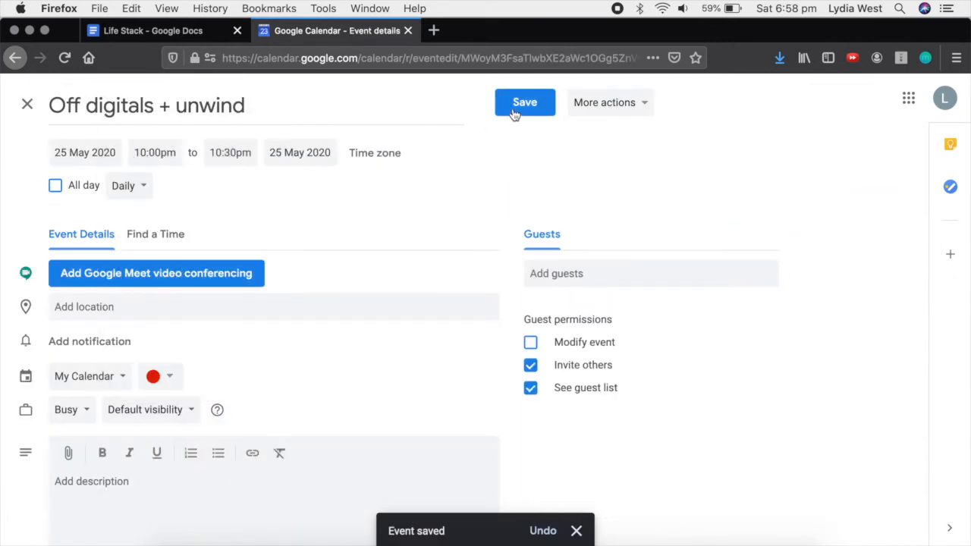
left_click(514, 114)
Check the Exercise entry under Physical Health in the Life Stack document, then return to the morning hours in Google Calendar
left_click(189, 31)
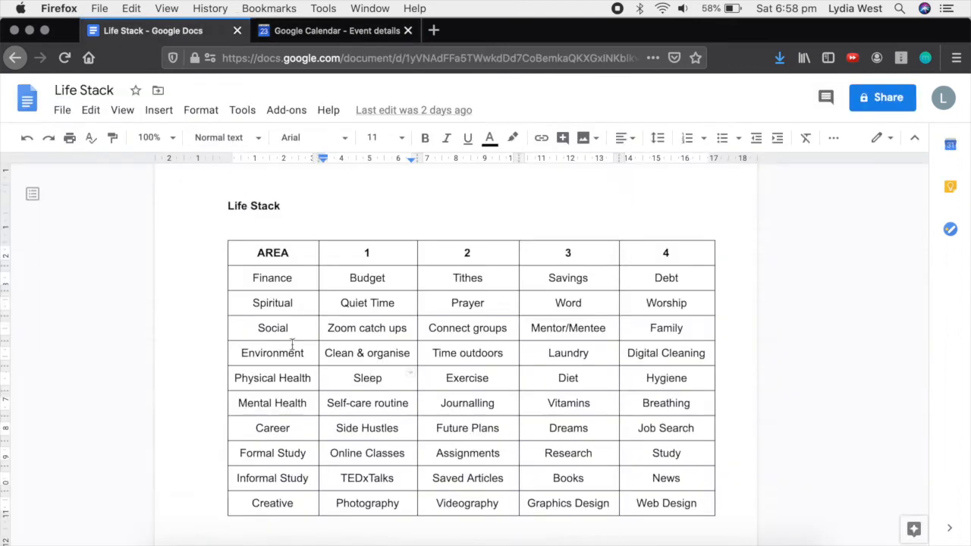
left_click(480, 377)
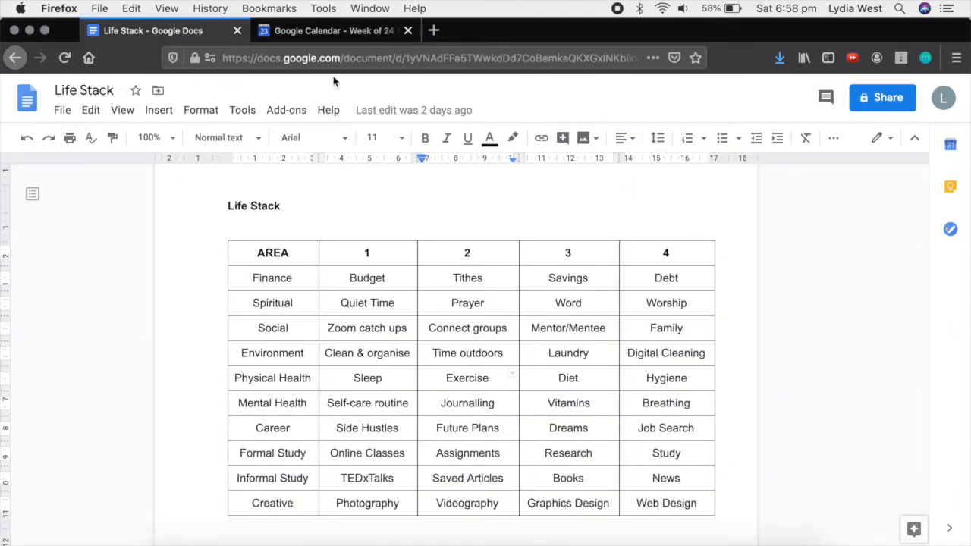
left_click(328, 31)
scroll(336, 331, "up", 5)
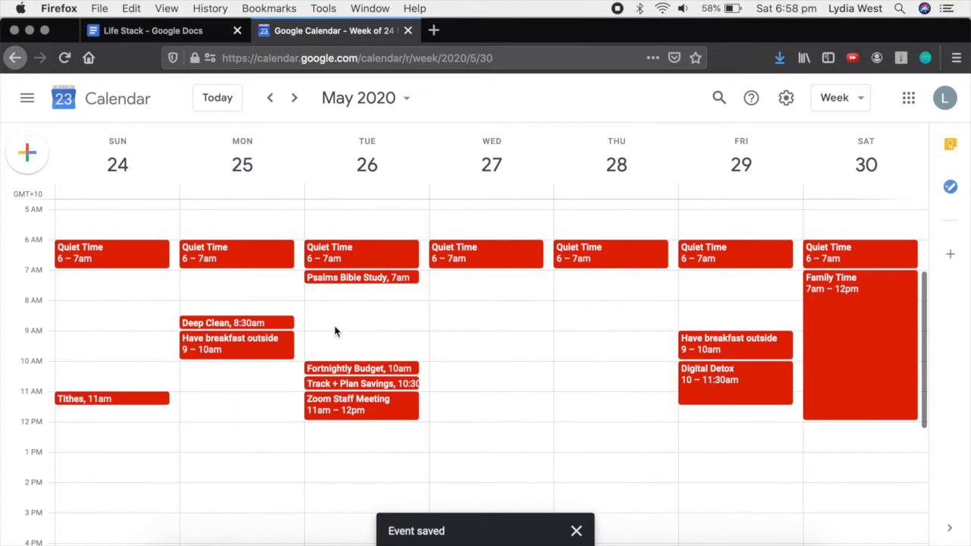
Create a "Morning Workout (Home)" event on Wednesday 27 May 2020 from 7am to 7:30am, repeating weekly on Wednesday, and save it
left_click(469, 284)
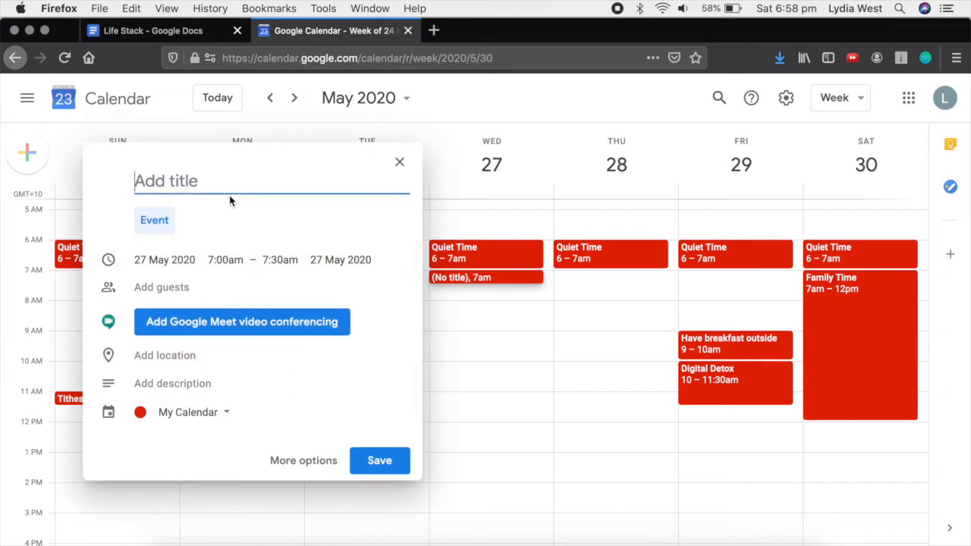
type("Morning")
key("BackSpace")
type("ng W")
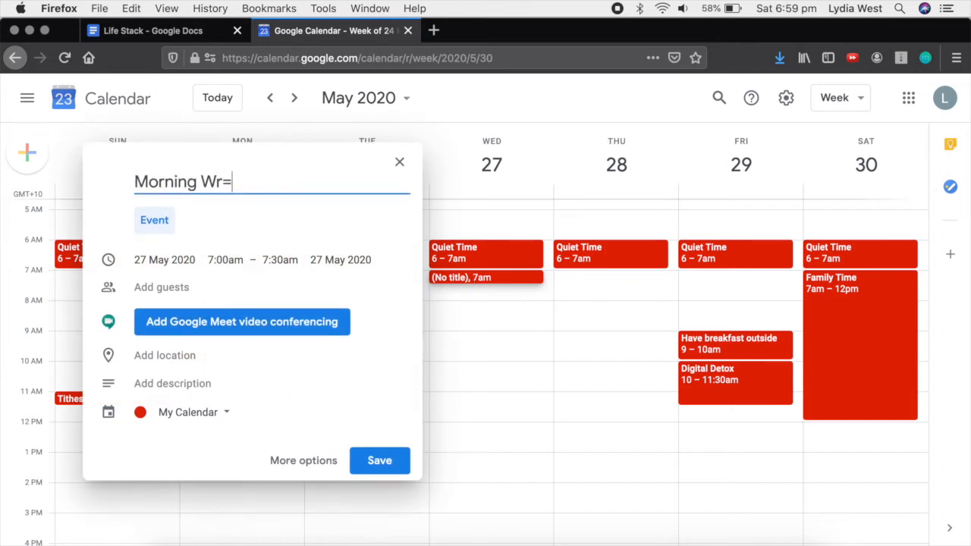
type("orkout (Home")
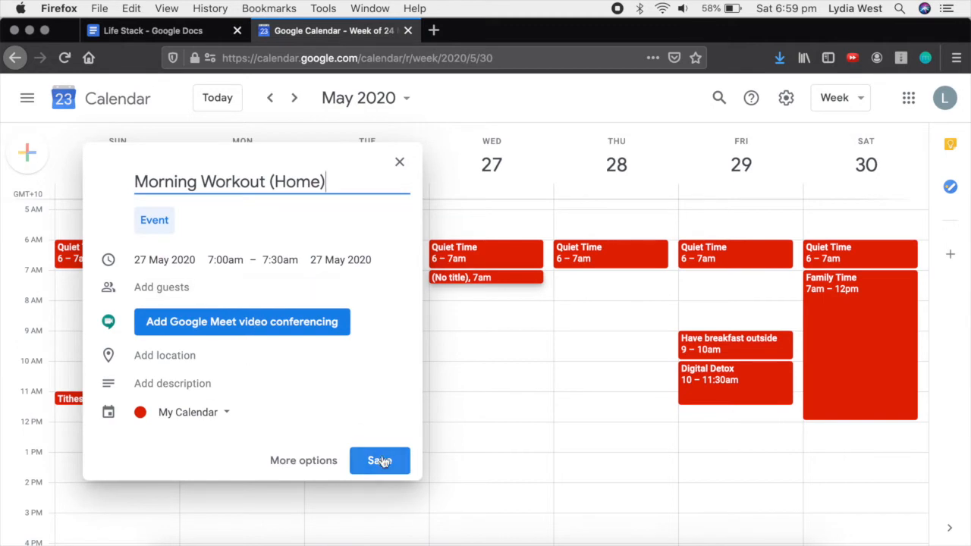
left_click(306, 461)
left_click(155, 185)
left_click(163, 240)
left_click(557, 104)
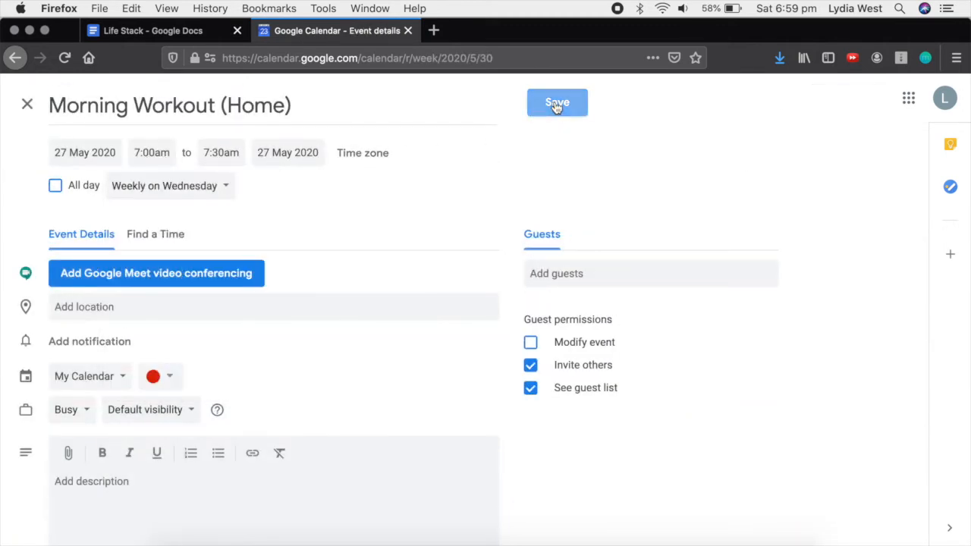
Create a "Morning Workout (Home)" event on Friday 29 May 2020 from 7am to 7:30am, repeating weekly on Friday, and save it
left_click(742, 279)
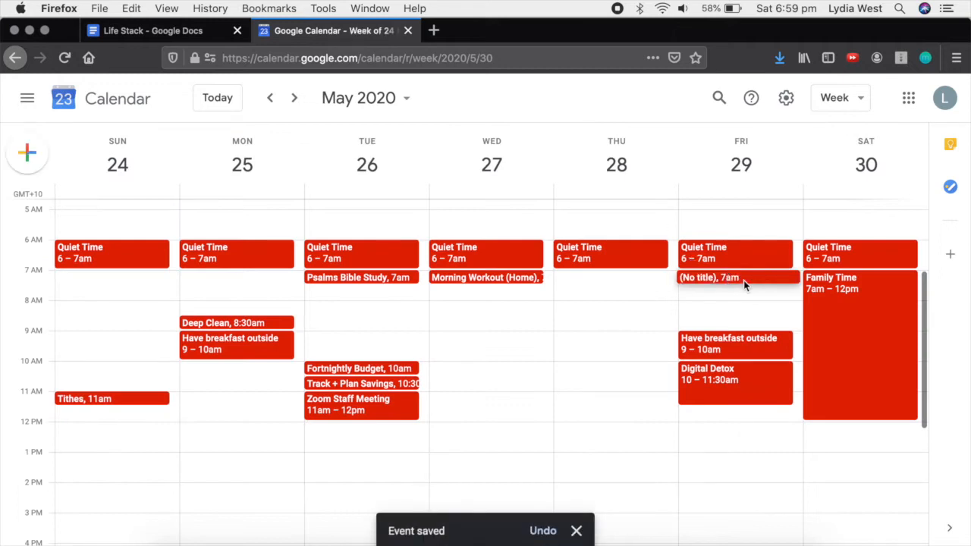
type("Morning Workout (Home)")
left_click(553, 461)
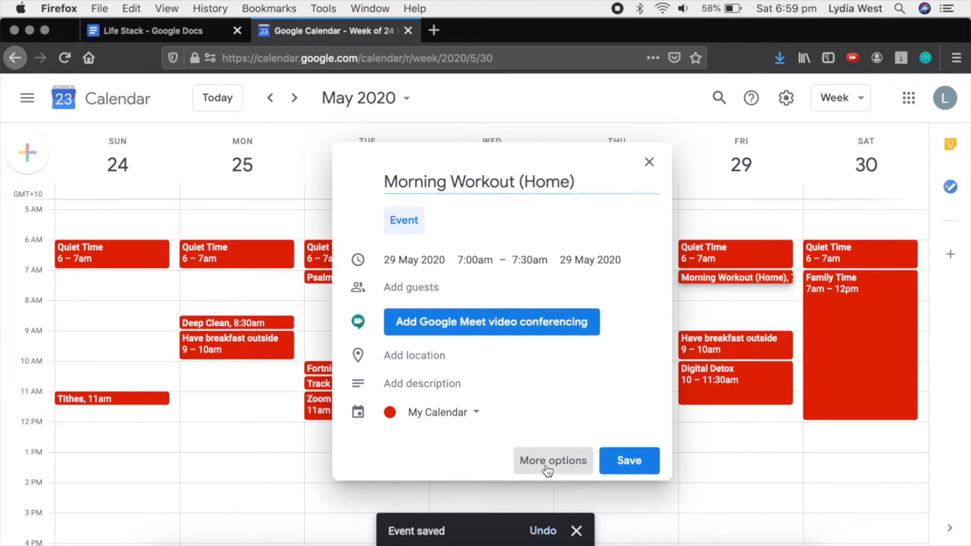
left_click(176, 186)
left_click(177, 216)
left_click(176, 190)
left_click(182, 215)
left_click(557, 102)
Create a "Yoga (Beach)" event on Thursday 28 May 2020 from 7am to 7:30am, repeating weekly on Thursday, and save it
left_click(605, 277)
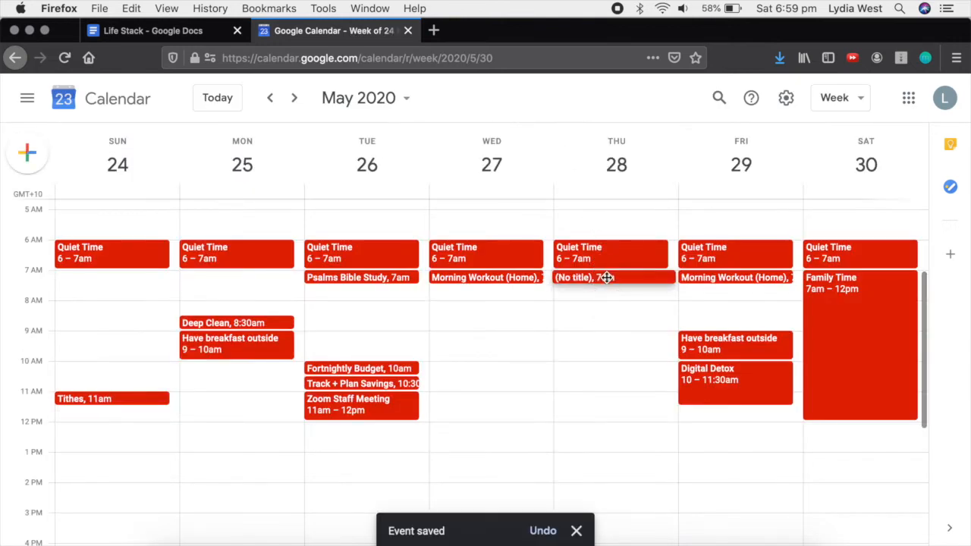
type("Yoga (Beach")
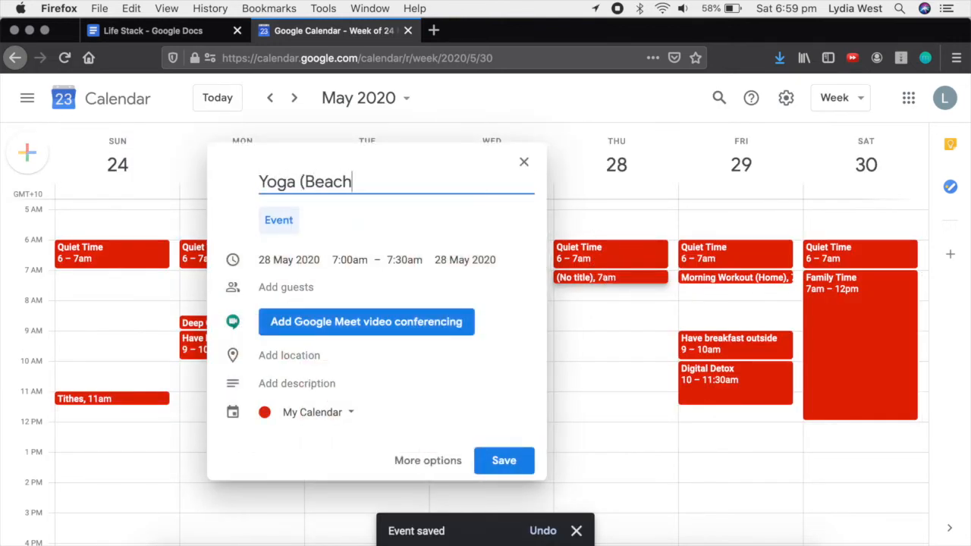
left_click(428, 460)
left_click(144, 184)
left_click(190, 240)
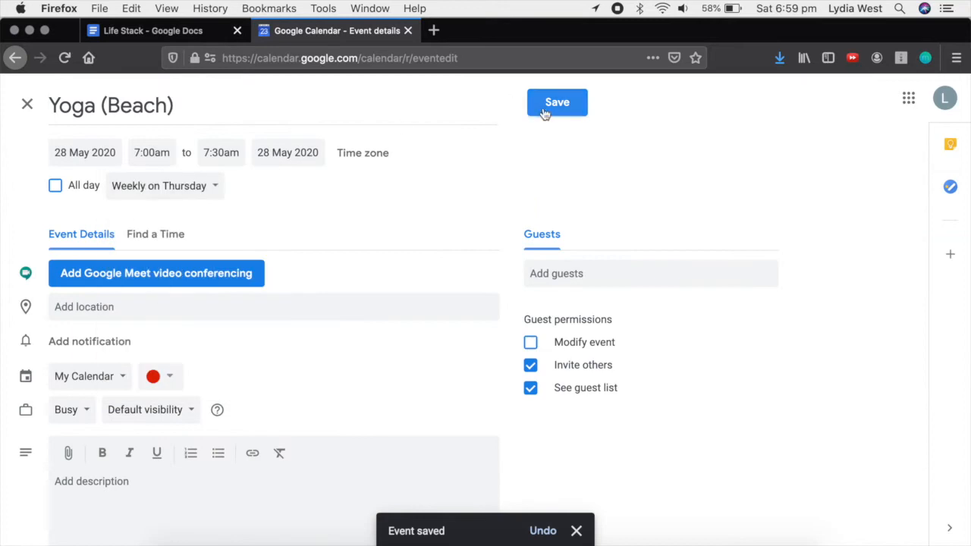
left_click(543, 106)
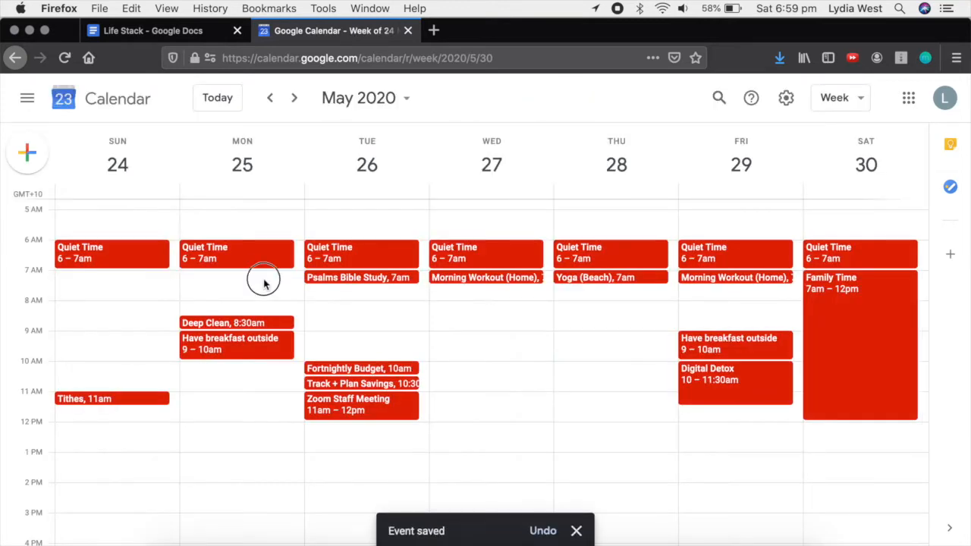
Create a recurring "Yoga (Home)" event on Monday 25 May 2020 from 7am to 7:30am and save it
left_click(263, 277)
type("Yoga (Home)")
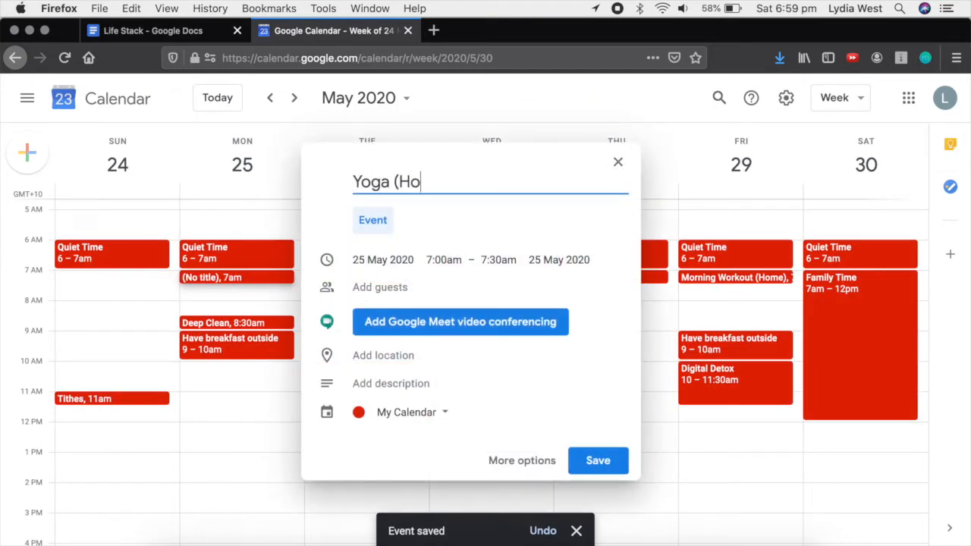
left_click(520, 464)
left_click(163, 185)
left_click(162, 259)
left_click(557, 102)
Create an "Evening Stretches" event on Monday 25 May 2020 at 9pm and save it
scroll(493, 377, "down", 5)
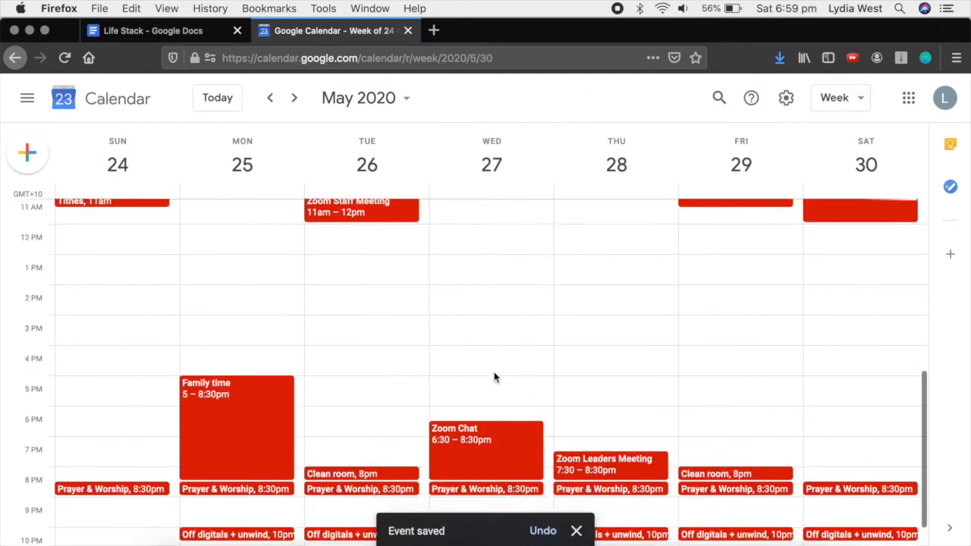
left_click(258, 473)
type("Evening Stretches before bed")
key("BackSpace")
key("BackSpace")
key("BackSpace")
key("BackSpace")
key("BackSpace")
key("BackSpace")
key("BackSpace")
key("BackSpace")
key("BackSpace")
key("BackSpace")
key("BackSpace")
left_click(599, 463)
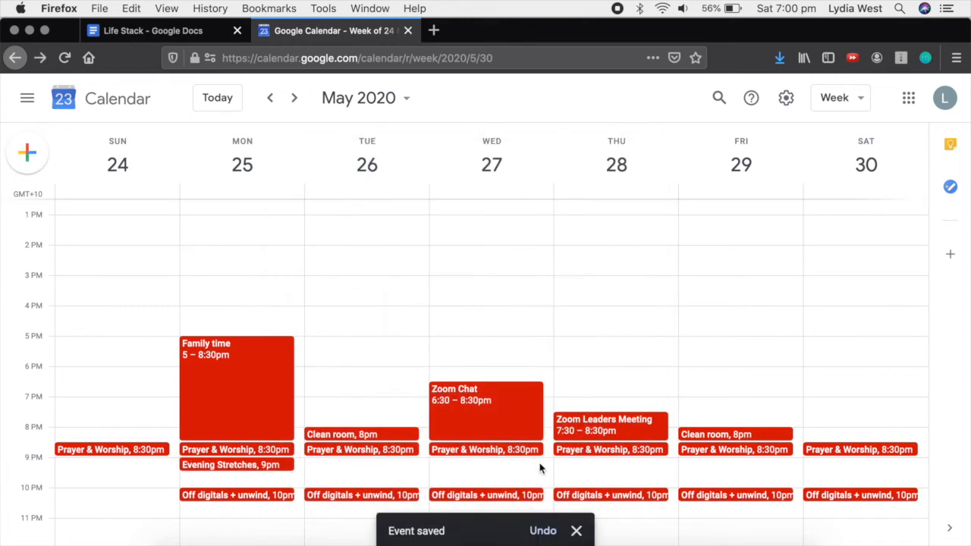
Create an "Evening Stretches" event on Friday 29 May 2020 from 9pm to 9:30pm and save it
left_click(771, 470)
type("Evening S")
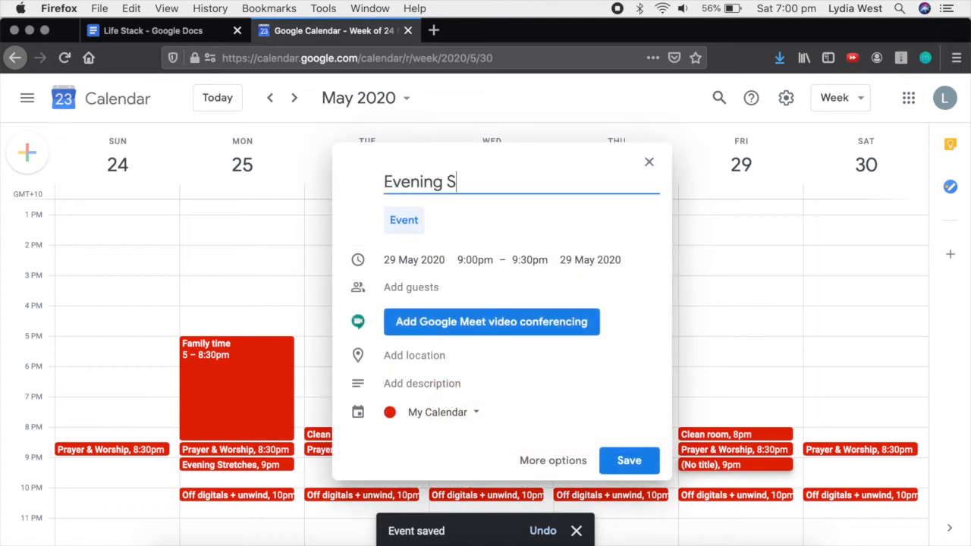
type("tretches")
key("Return")
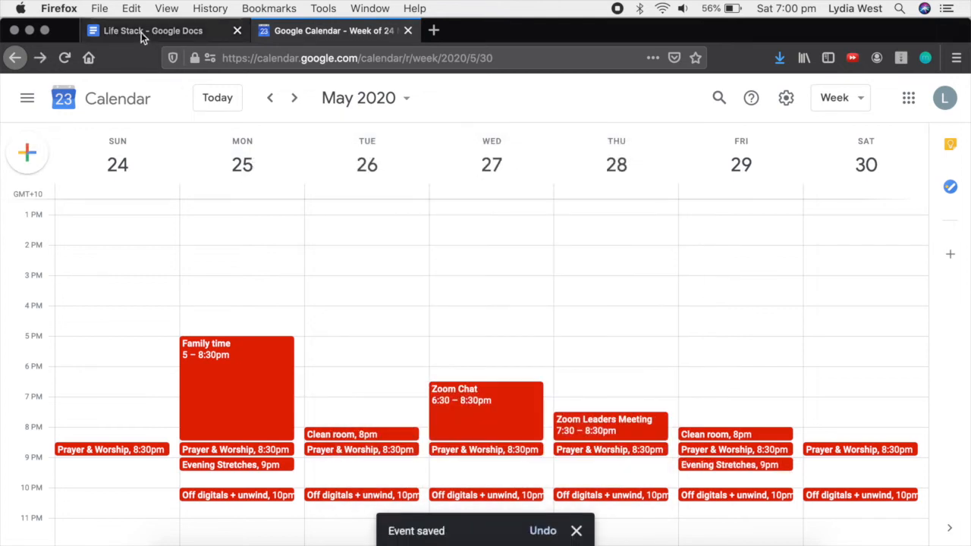
Create a "High-Intensity Cardio" event on Tuesday 26 May 2020 from 7:30am to 8:30am, repeating weekly on Tuesday, and save it
scroll(421, 284, "up", 5)
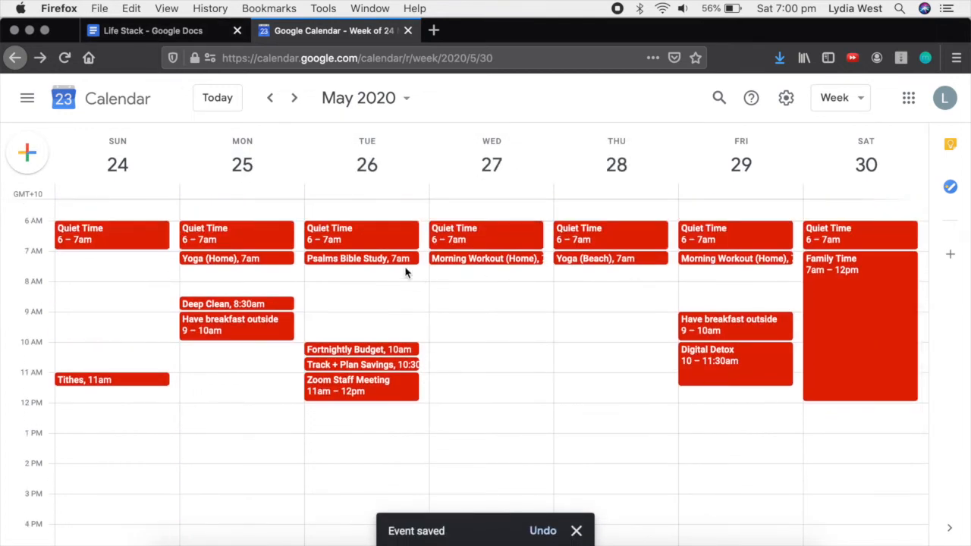
left_click_drag(396, 272, 392, 291)
type("High-Intensity ")
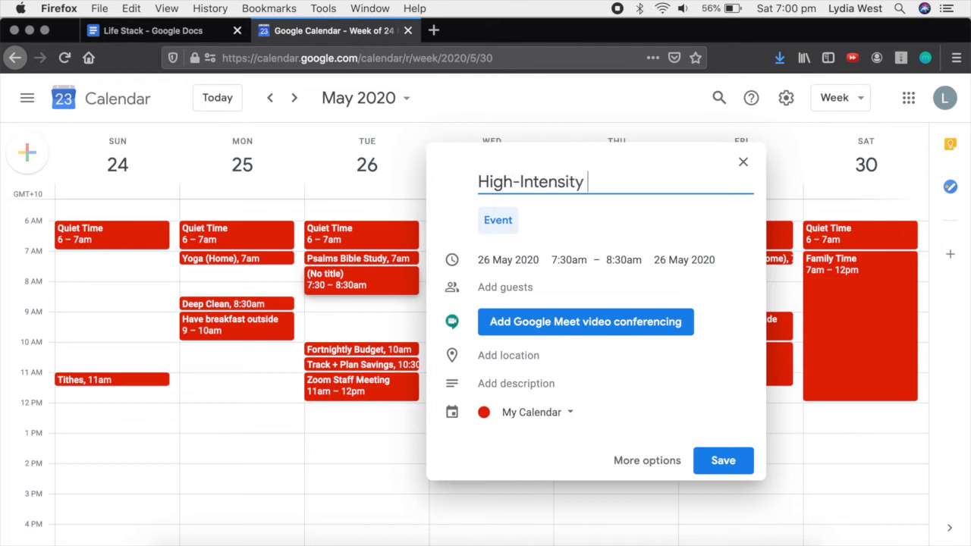
type("Cardio")
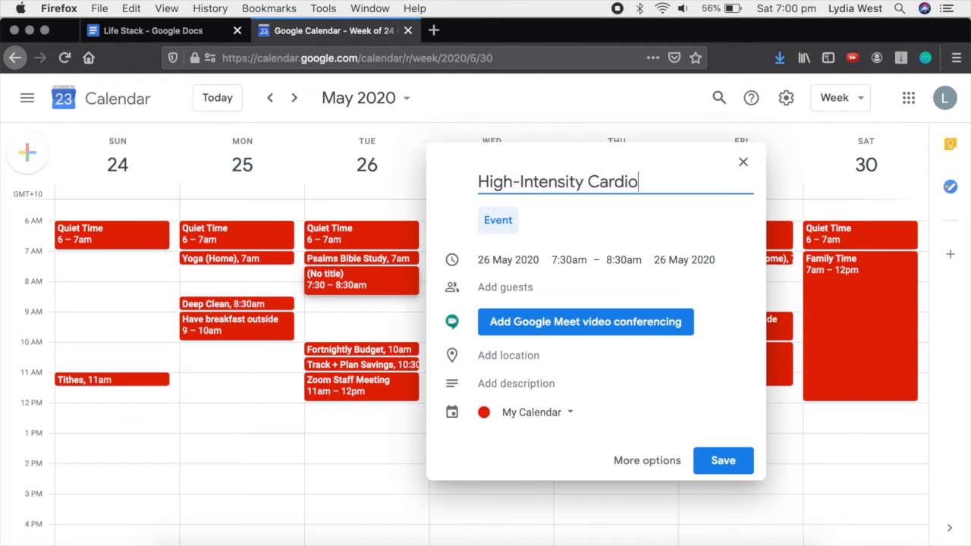
left_click(629, 460)
left_click(130, 186)
left_click(159, 241)
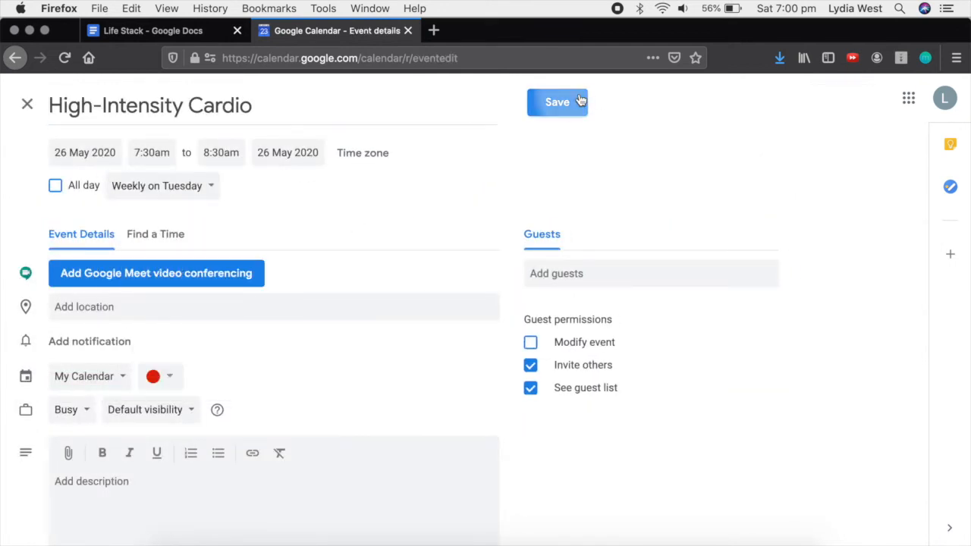
left_click(557, 102)
Check the Diet entry under Physical Health in the Life Stack document, then return to Google Calendar
left_click(151, 30)
left_click(601, 382)
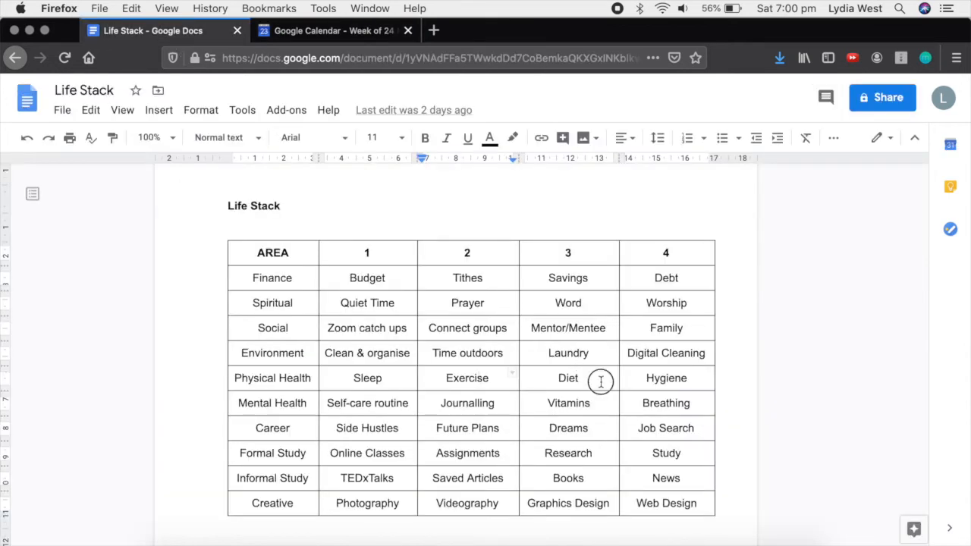
left_click(313, 33)
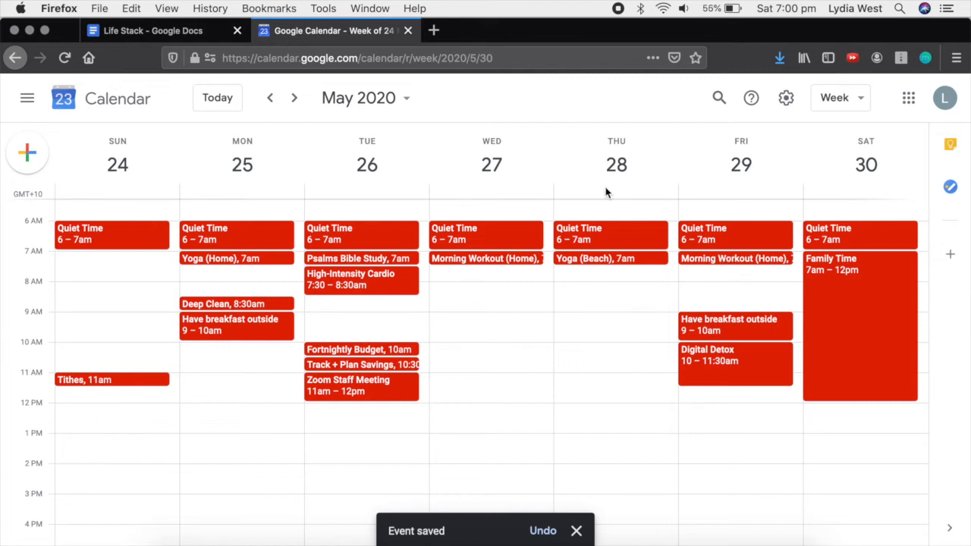
Create an all-day "Sugar-free Day" event on Tuesday 26 May 2020, repeating weekly on Tuesday, and save it
left_click(369, 188)
type("Sugar-free Day")
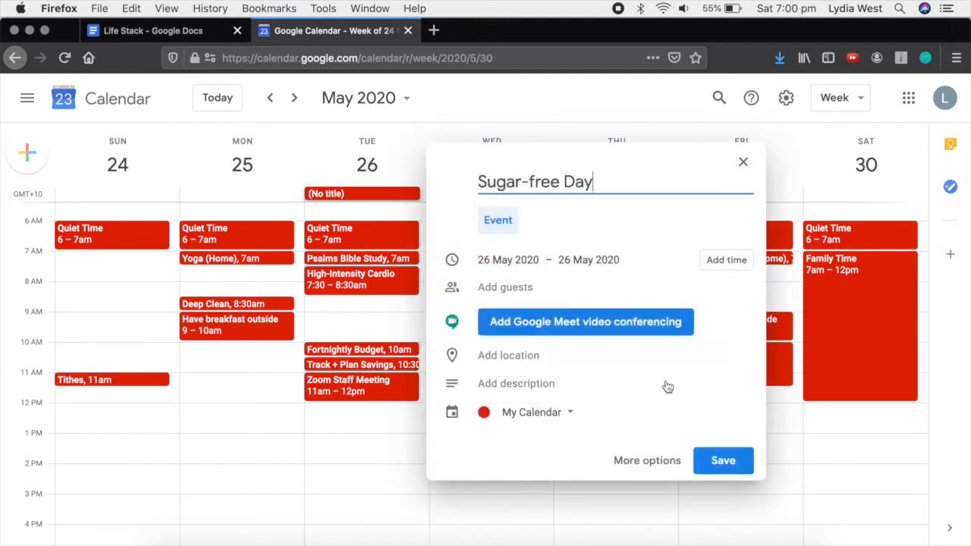
left_click(640, 460)
left_click(165, 187)
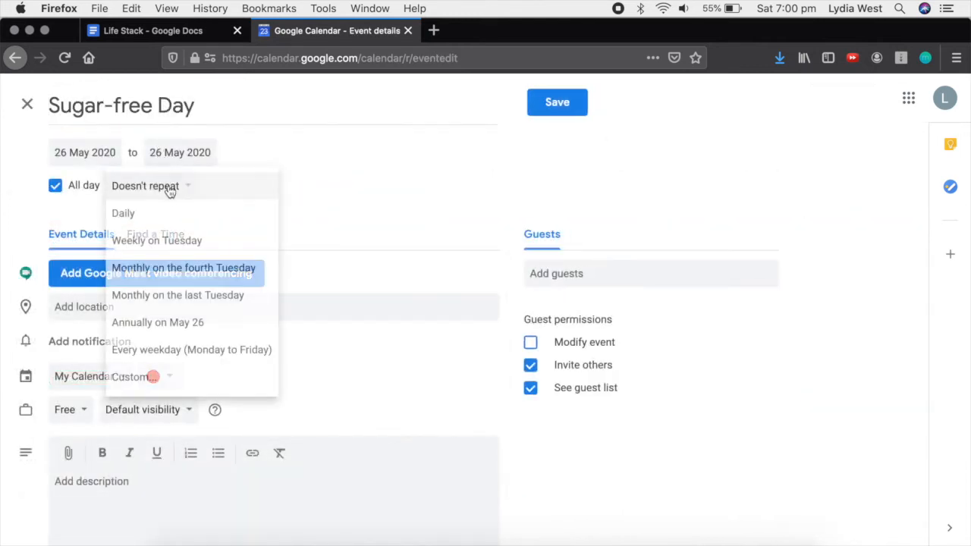
left_click(185, 241)
left_click(572, 103)
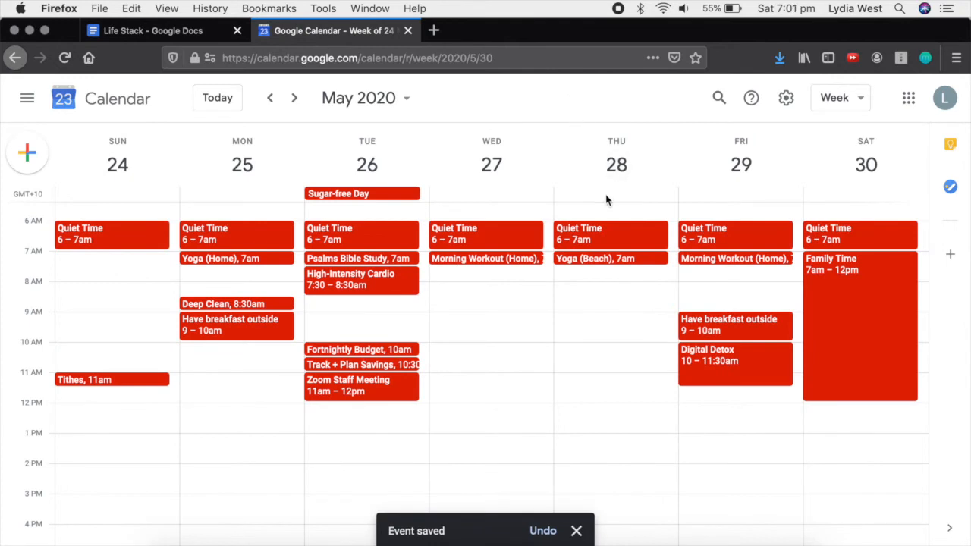
Create an all-day "Sugar-free day" event on Friday 29 May 2020, repeating weekly on Friday, and save it
left_click(734, 199)
type("Sugar-free day")
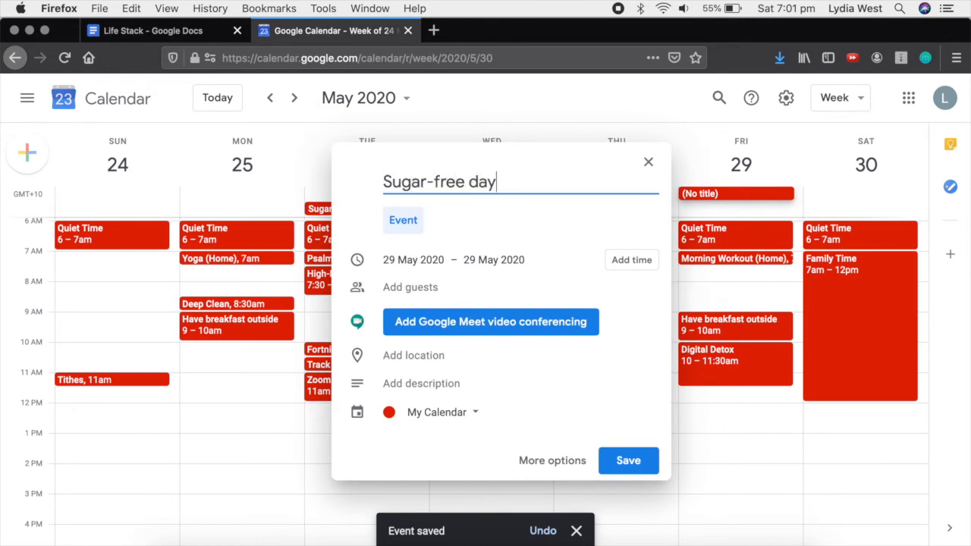
left_click(559, 462)
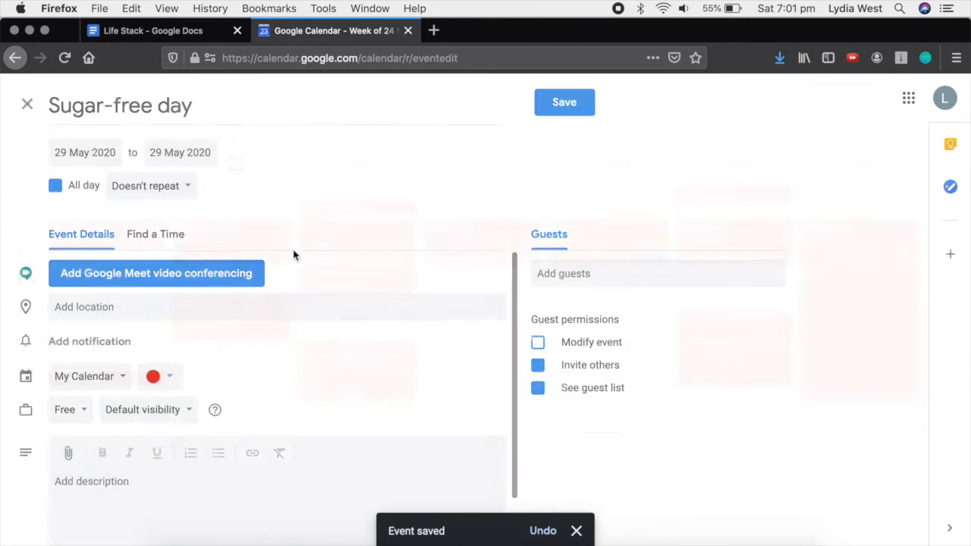
left_click(149, 188)
left_click(193, 241)
left_click(573, 117)
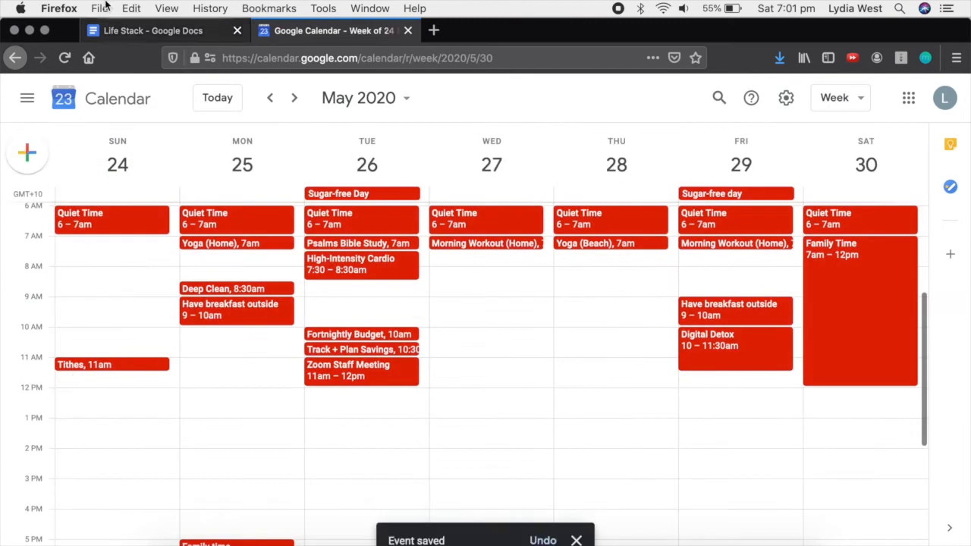
Check Hygiene in the Life Stack document, then start a "Pamper Sesh" event on Saturday 30 May 2020, 12:00pm to 12:30pm, repeating weekly on Saturday
left_click(152, 31)
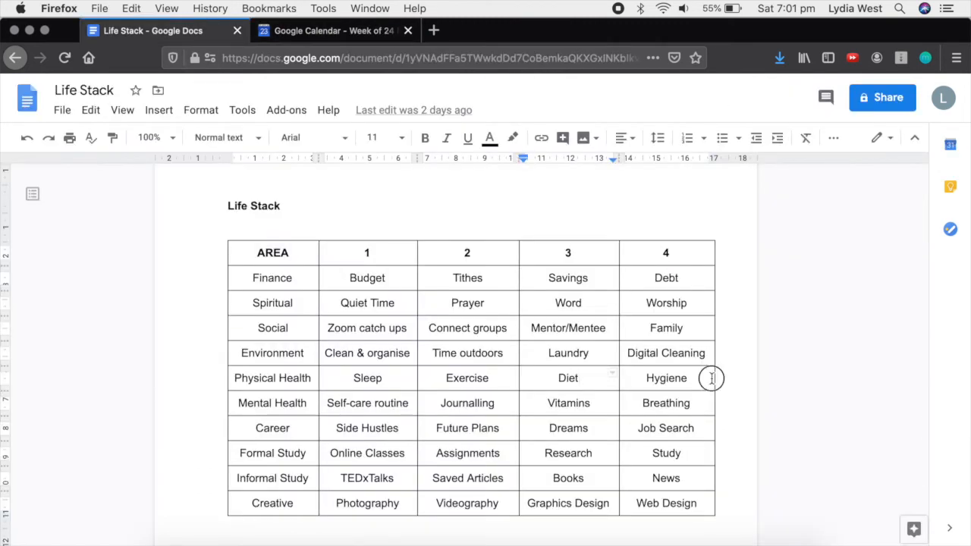
left_click(345, 36)
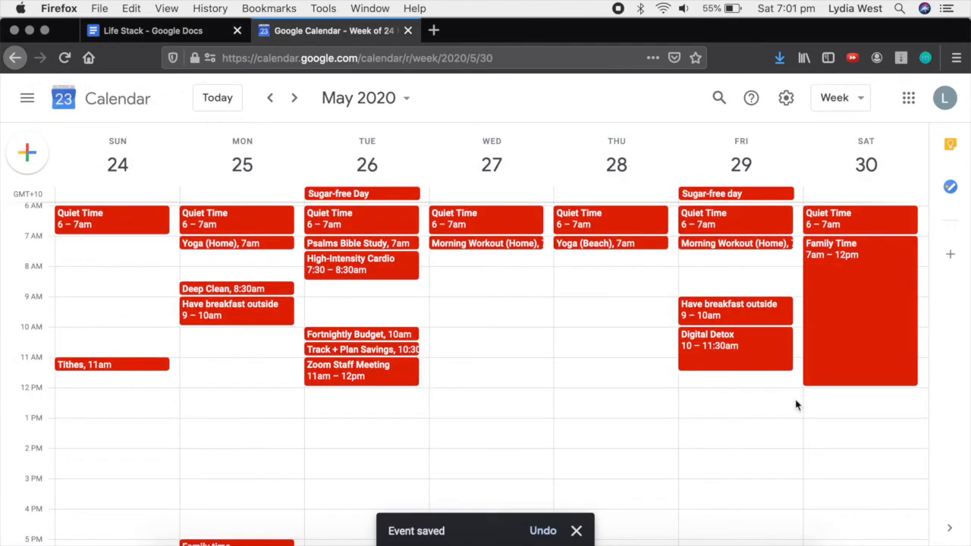
left_click(850, 394)
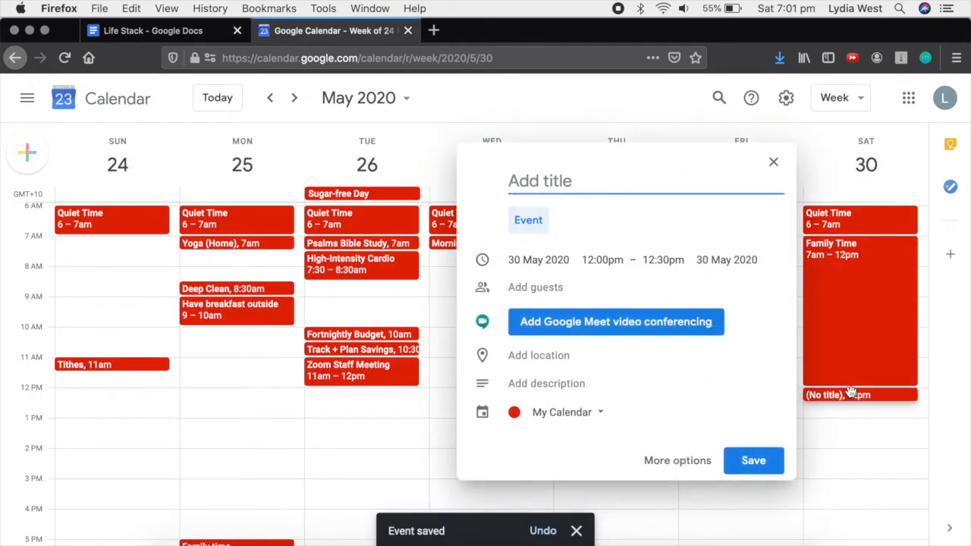
type("W")
key("BackSpace")
type("Pa")
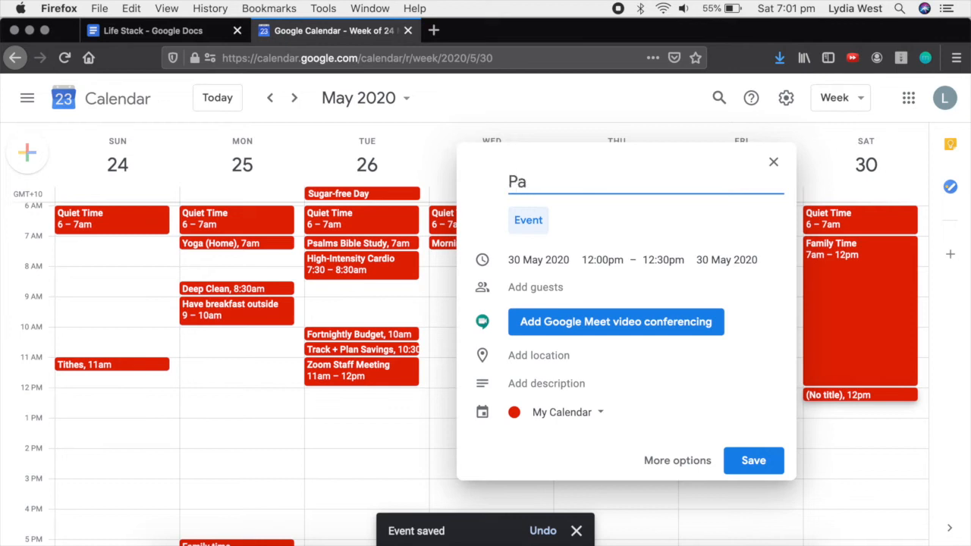
type("mper Sesh")
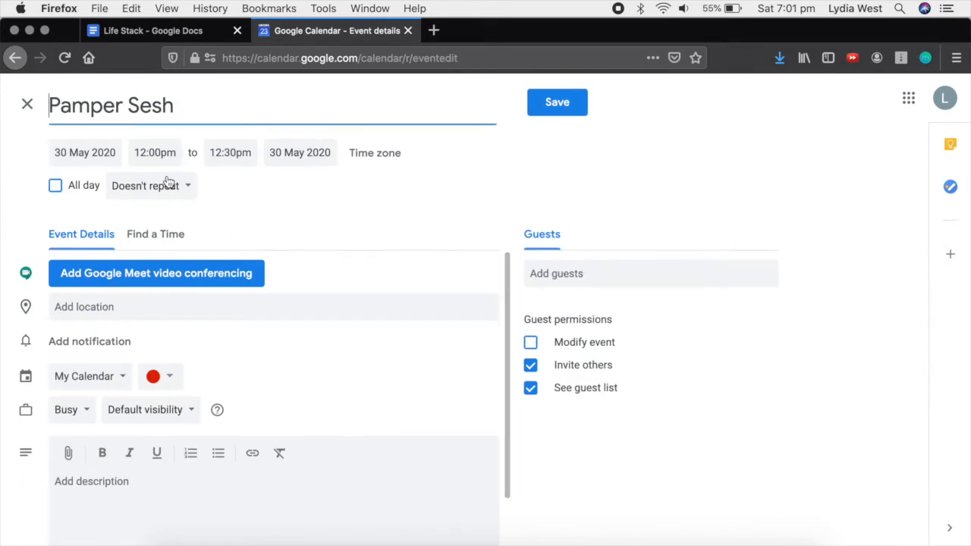
left_click(163, 185)
left_click(206, 238)
Add the description "Foot soak, face cleansing routine, trim nails, shave, moisturise, face mask." to the Pamper Sesh event and save it
left_click(163, 506)
type("Foot soak, face cleansing routine, trim nails, shave,")
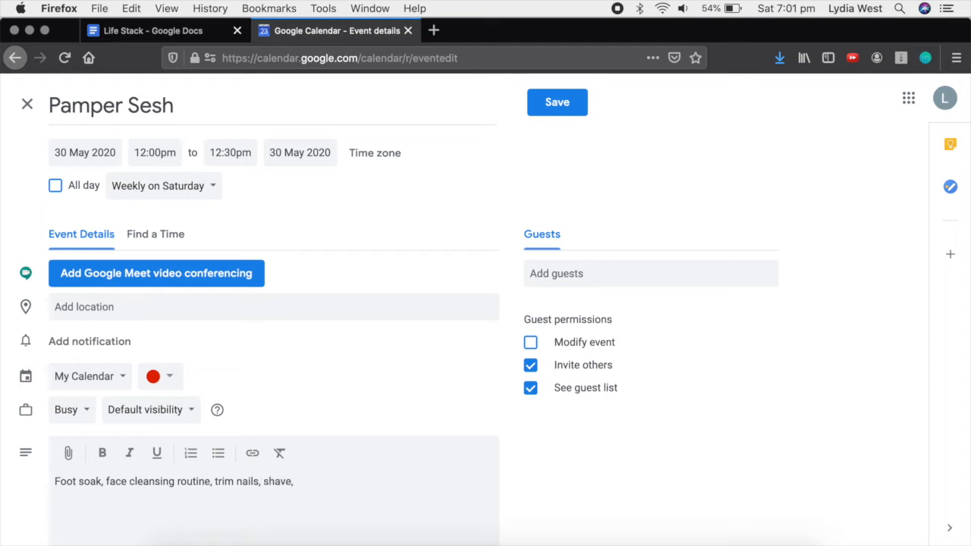
type("face mask.")
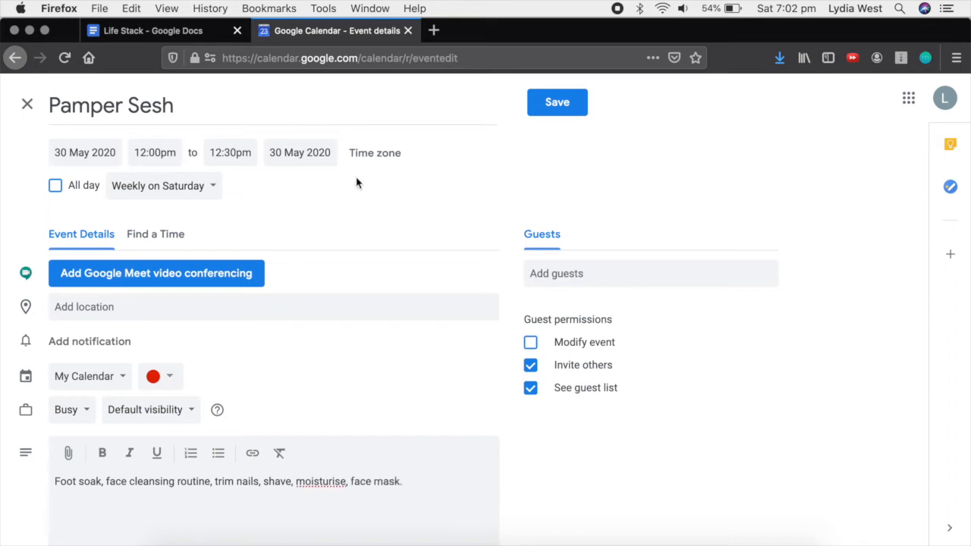
left_click(558, 102)
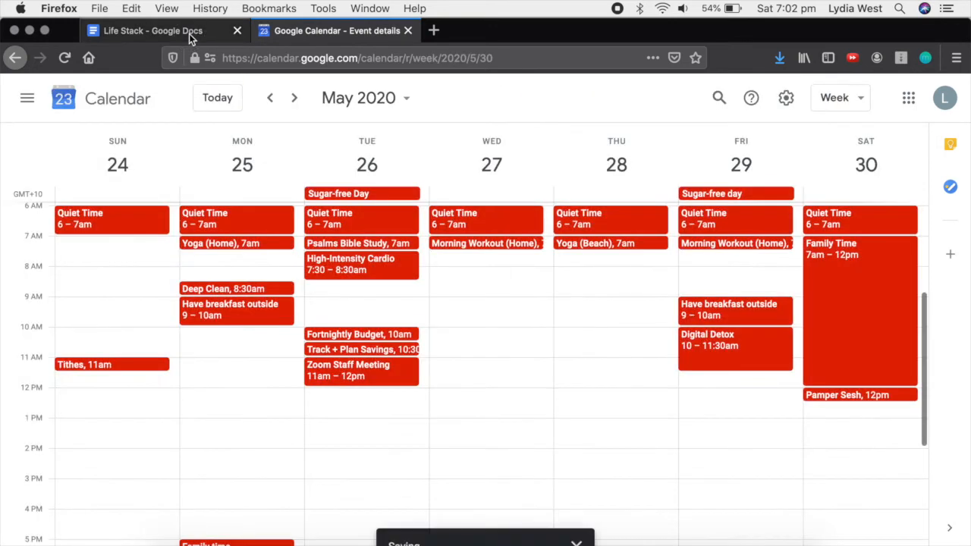
Check the Mental Health row in the Life Stack document, then look over the week's free time in Google Calendar
left_click(188, 34)
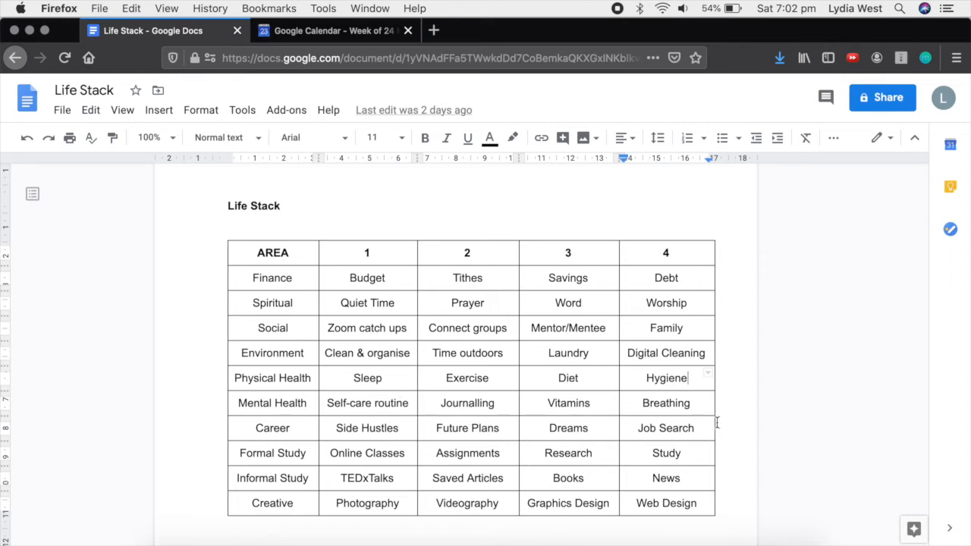
left_click(277, 31)
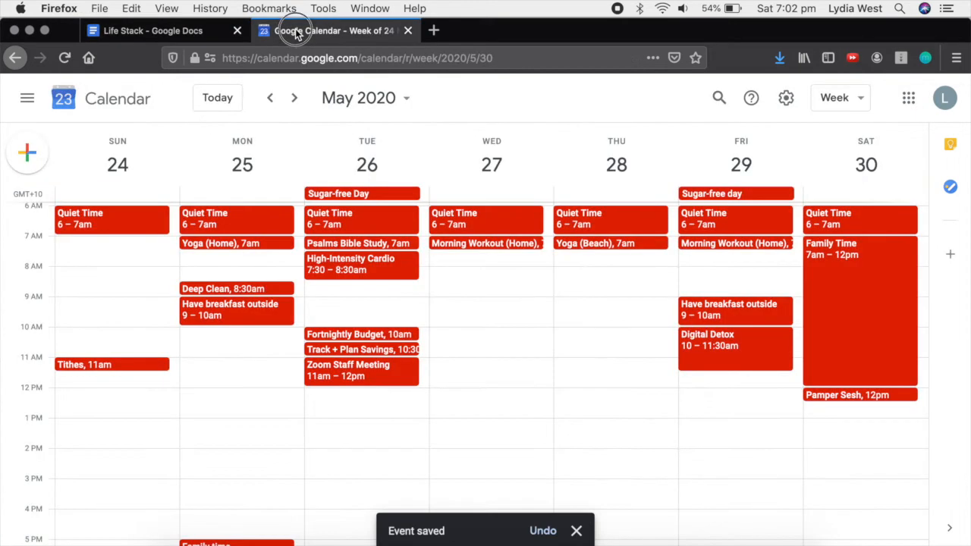
scroll(668, 492, "down", 5)
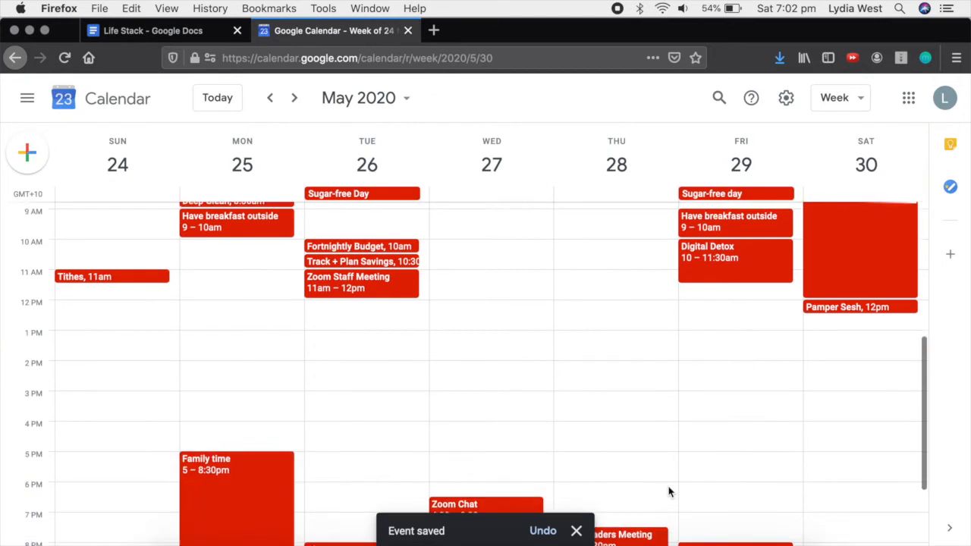
scroll(667, 492, "up", 5)
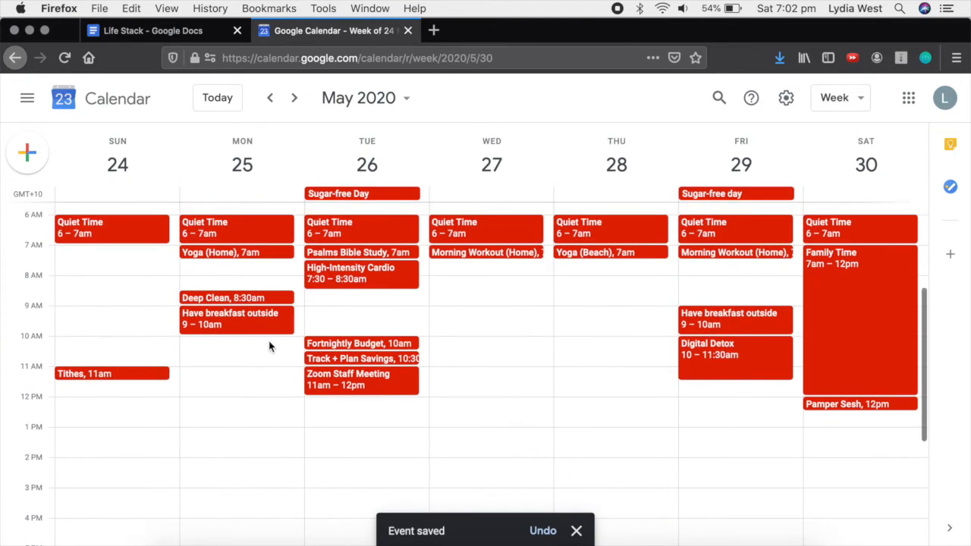
Create a "Journaling + Plan Week Ahead" event on Monday 25 May 2020 from 10:00am to 11:00am, repeating weekly on Monday, and save it
left_click(263, 361)
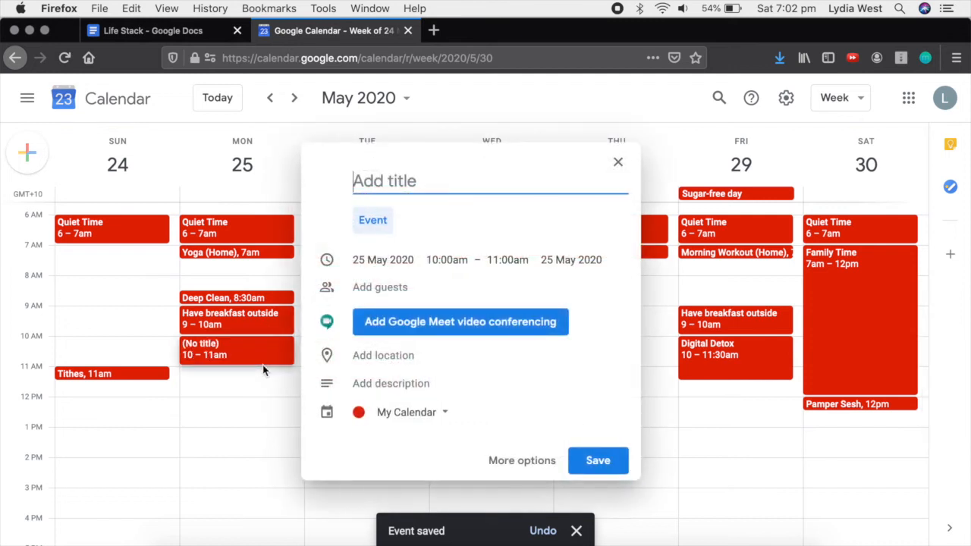
type("Journal")
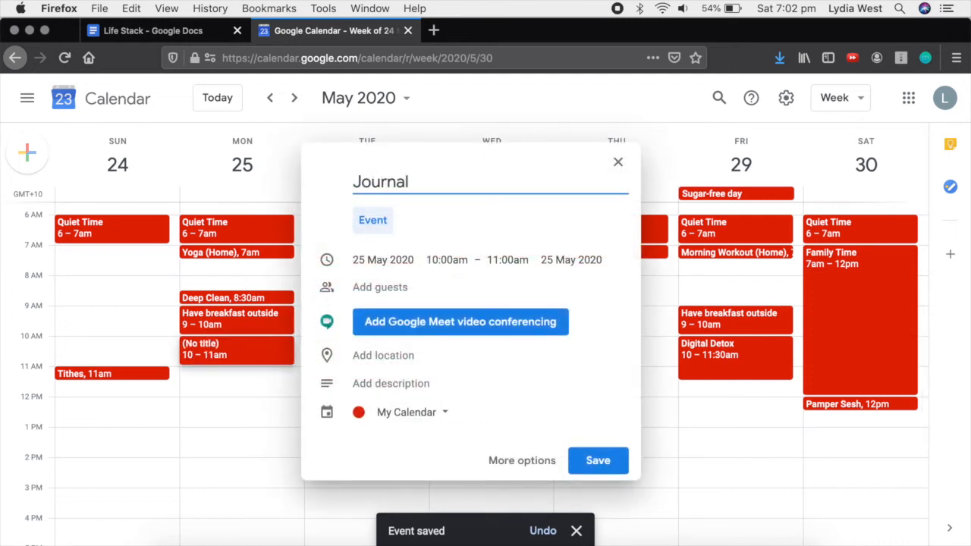
type("ing + Plan m")
key("BackSpace")
type("We")
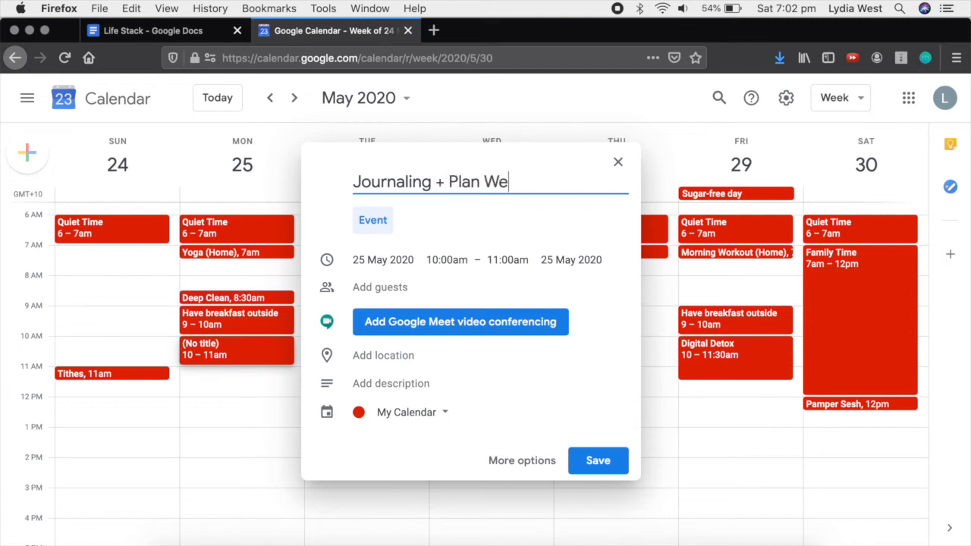
type("ek Ahea")
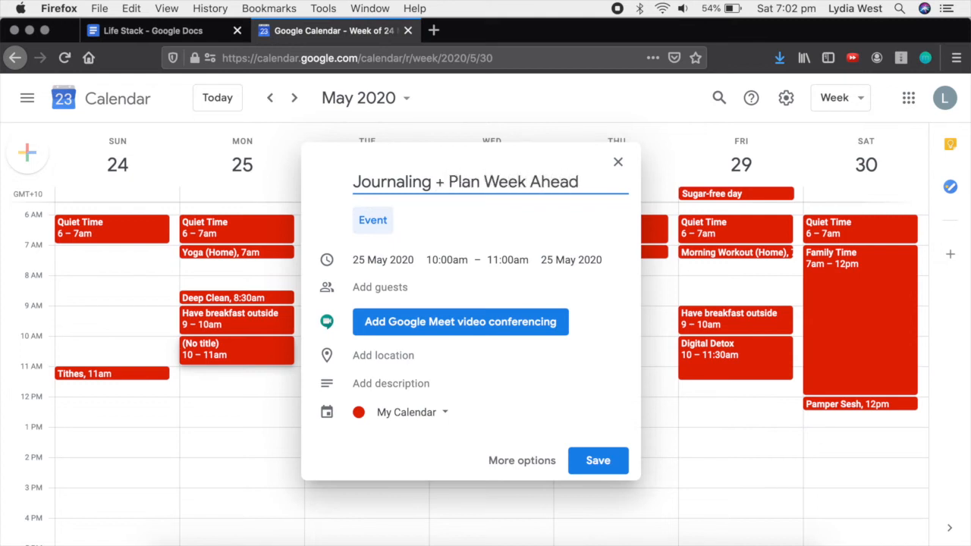
type("d")
left_click(539, 460)
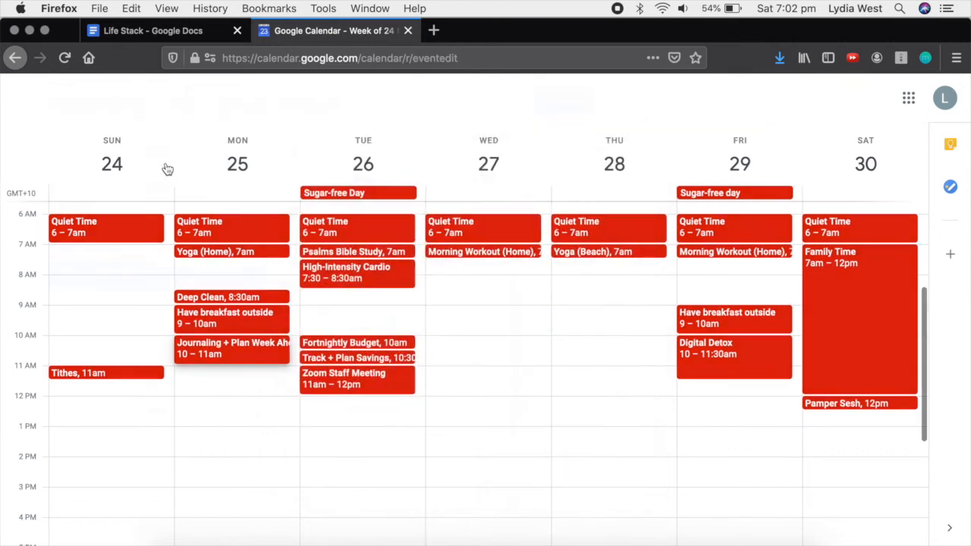
left_click(170, 194)
left_click(189, 243)
left_click(540, 102)
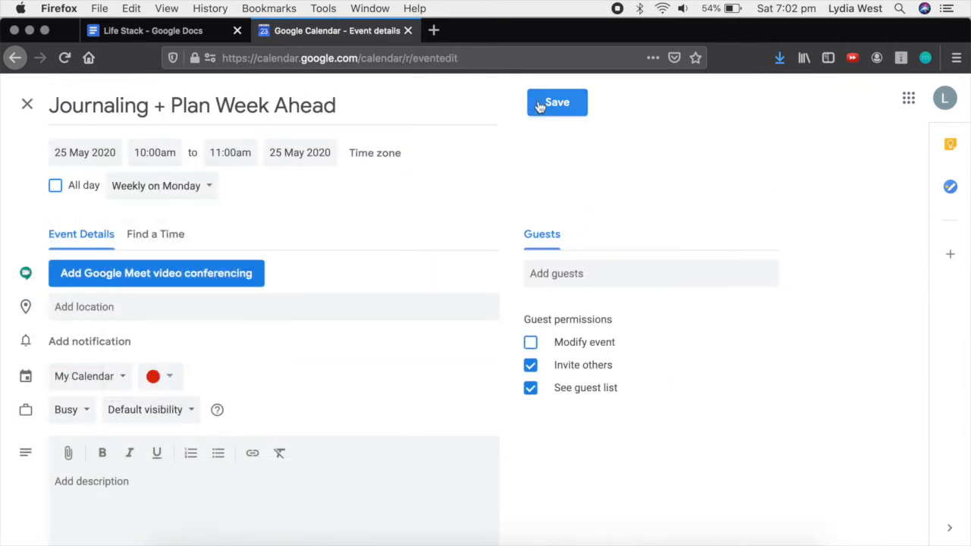
Check the Mental Health row in the Life Stack document, then start a "Breathing Exercises" event on Monday 25 May 2020 from 8:00pm to 8:15pm
left_click(175, 32)
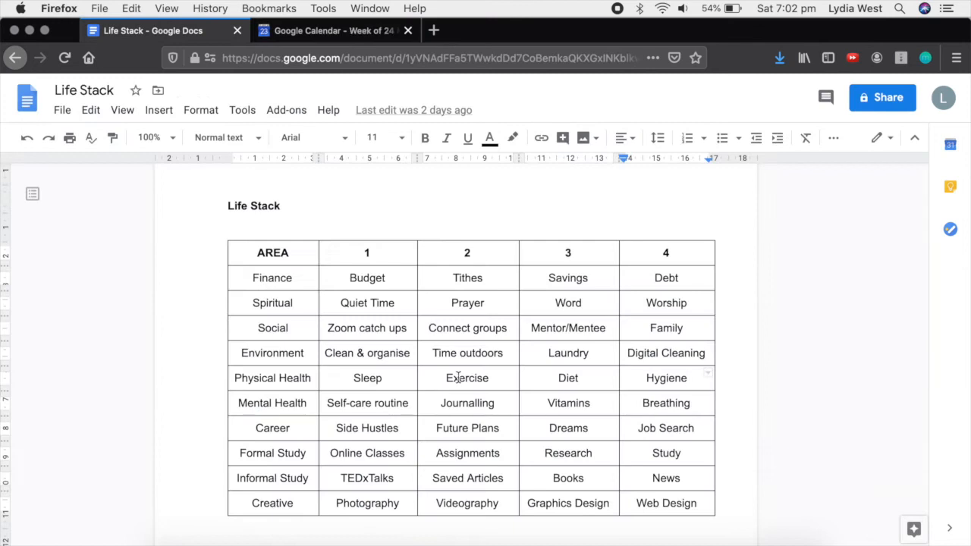
left_click(311, 32)
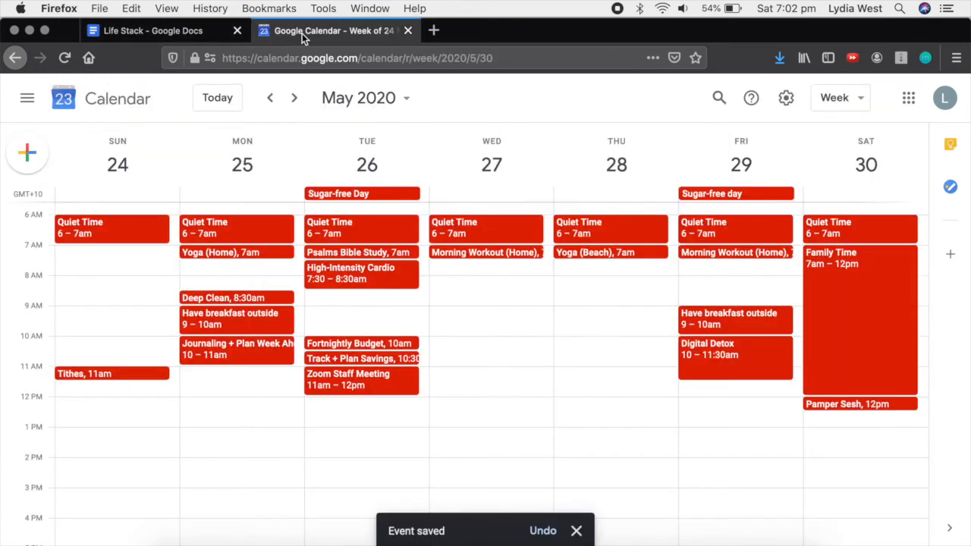
scroll(288, 387, "down", 2)
scroll(288, 388, "down", 5)
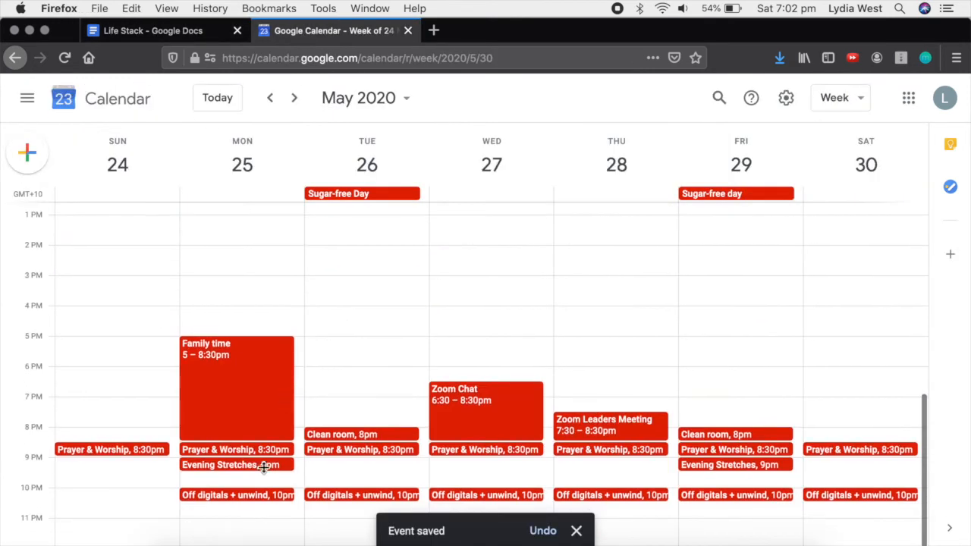
left_click(300, 437)
type("Breathing E")
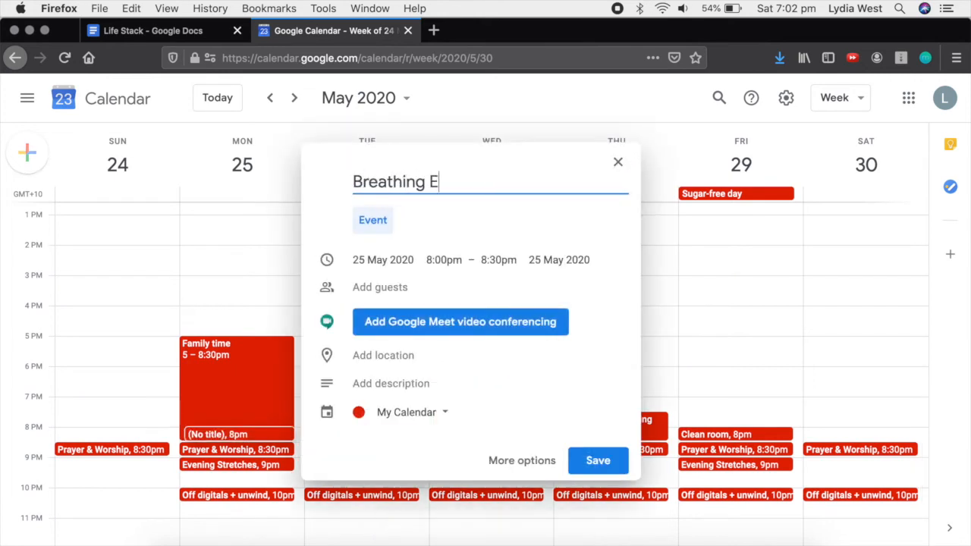
type("xercises")
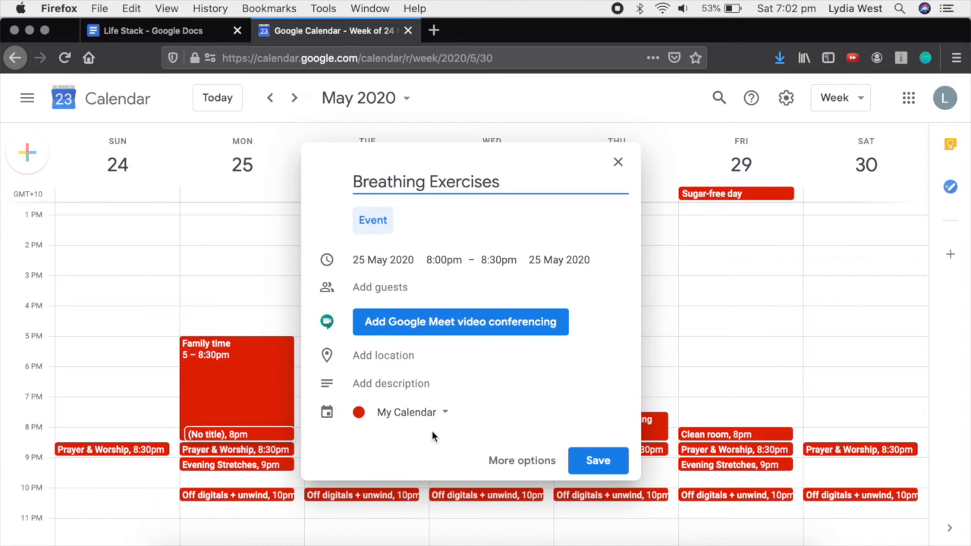
left_click(497, 260)
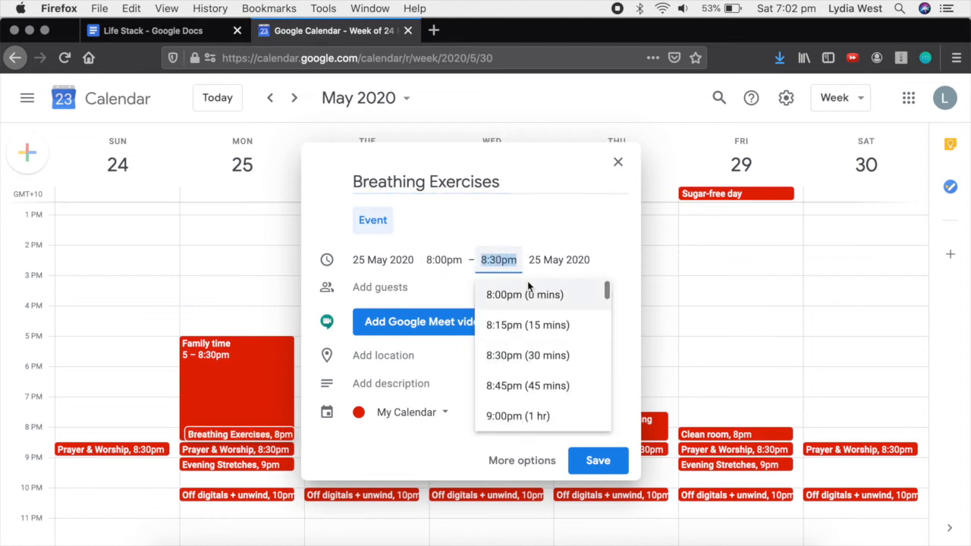
type("8:10")
left_click(502, 324)
Set the Breathing Exercises event to repeat daily and save it
left_click(535, 467)
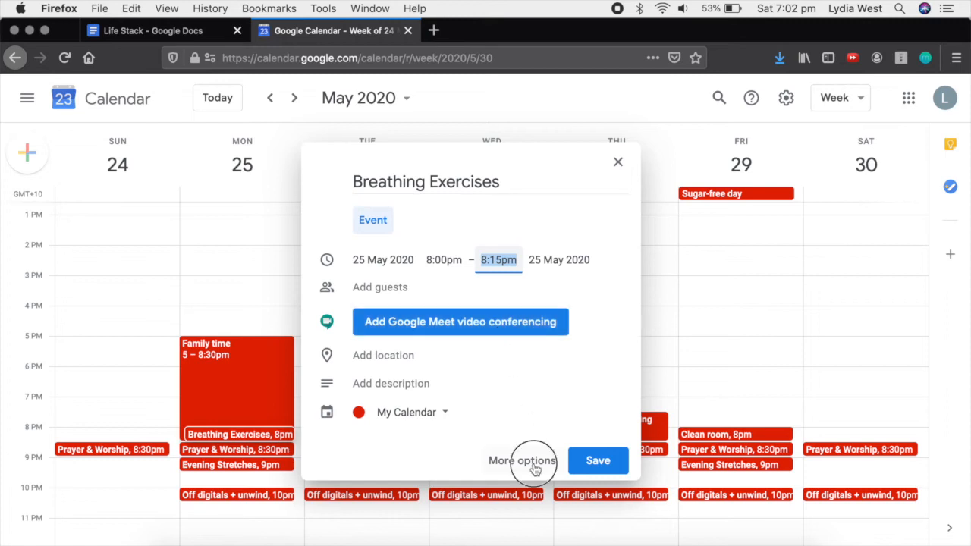
left_click(176, 189)
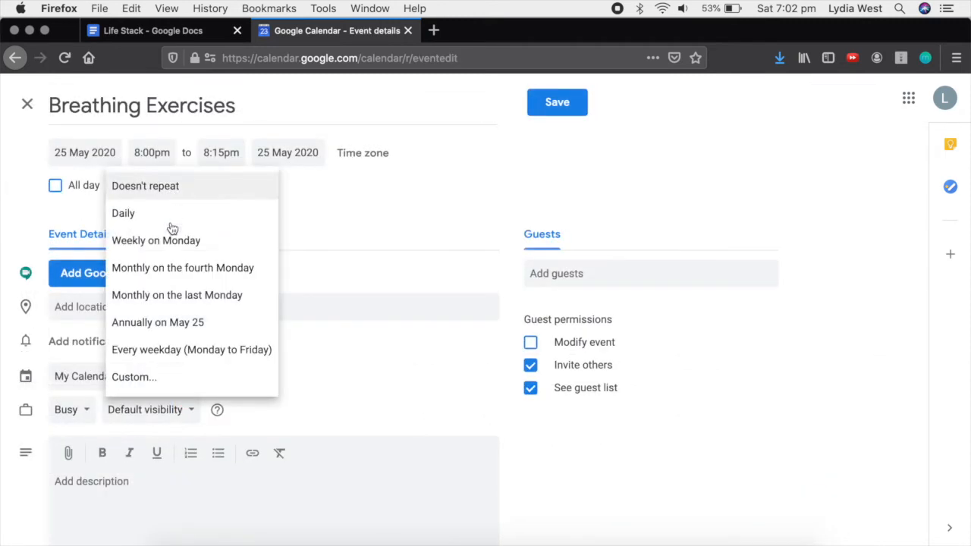
left_click(169, 240)
left_click(169, 185)
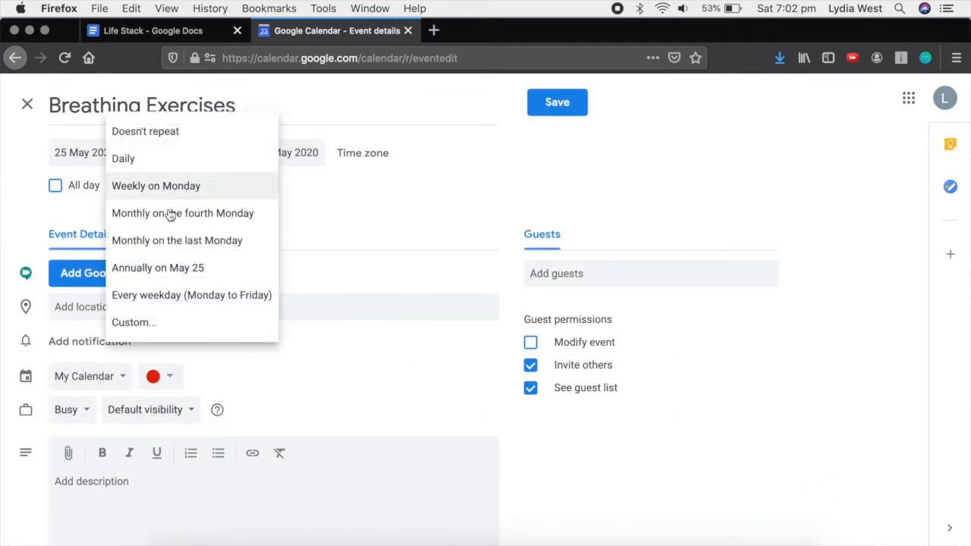
left_click(182, 161)
left_click(555, 107)
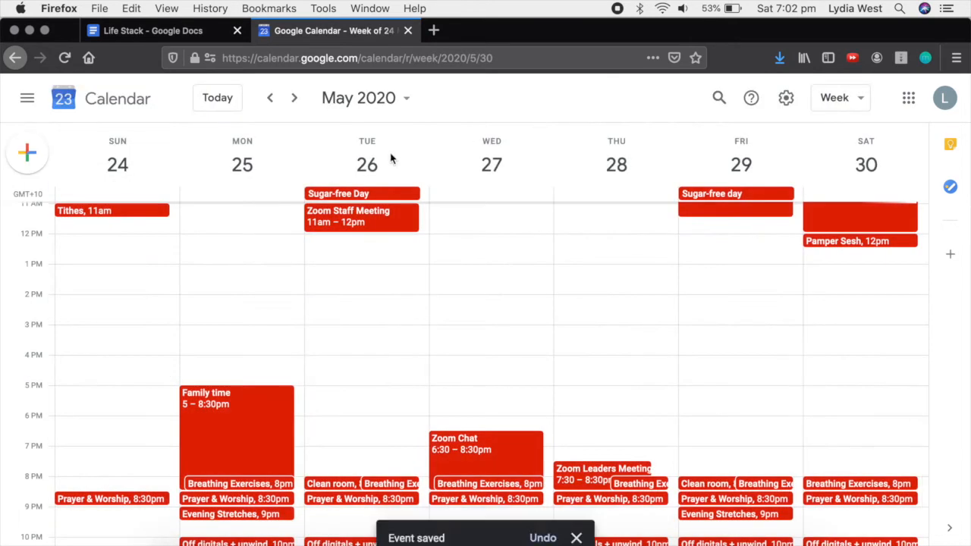
Check the Side Hustles entry under Career in the Life Stack document, then return to Google Calendar
left_click(153, 36)
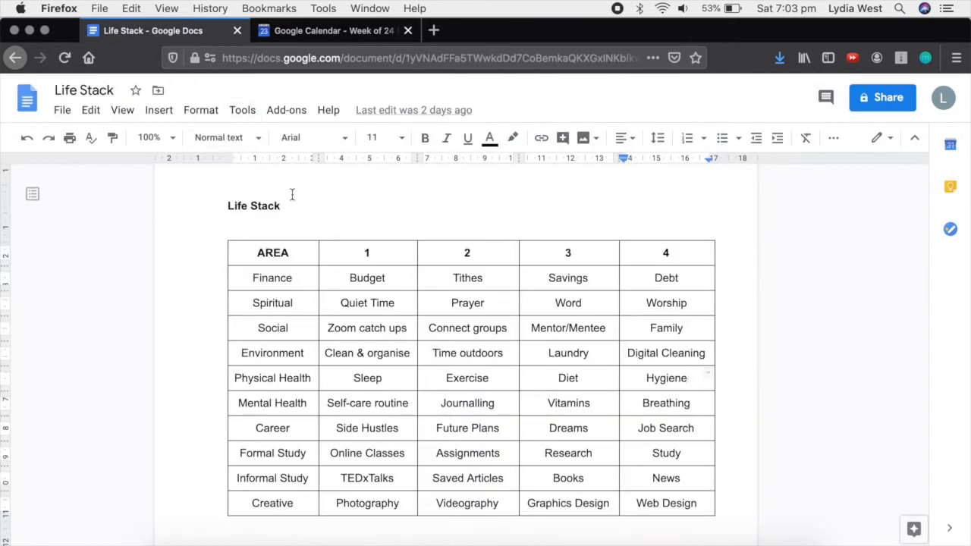
left_click(399, 428)
left_click(346, 32)
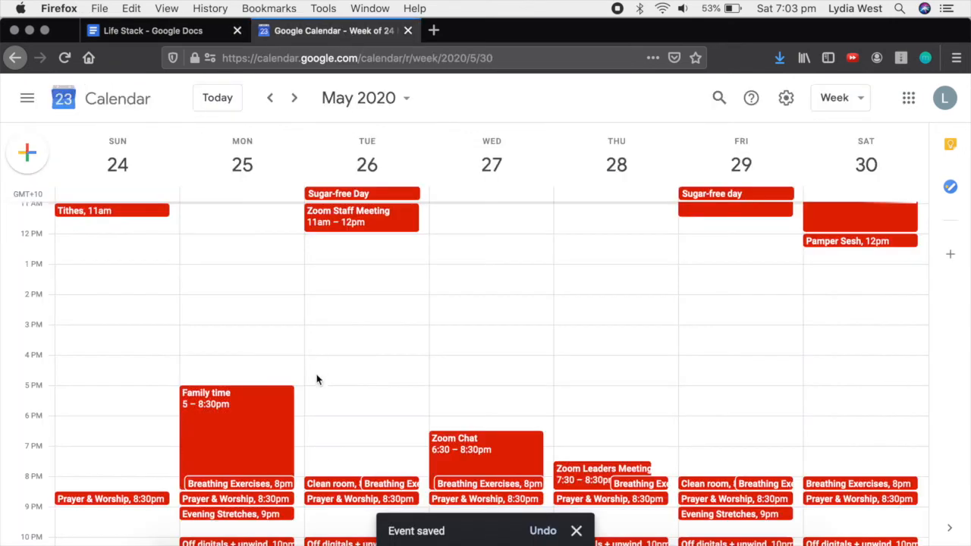
Create a "Side Hustle: Graphic Design" event on Thursday 28 May 2020 from 7:30am to 9:00am, copy its title, and save it
scroll(317, 380, "up", 5)
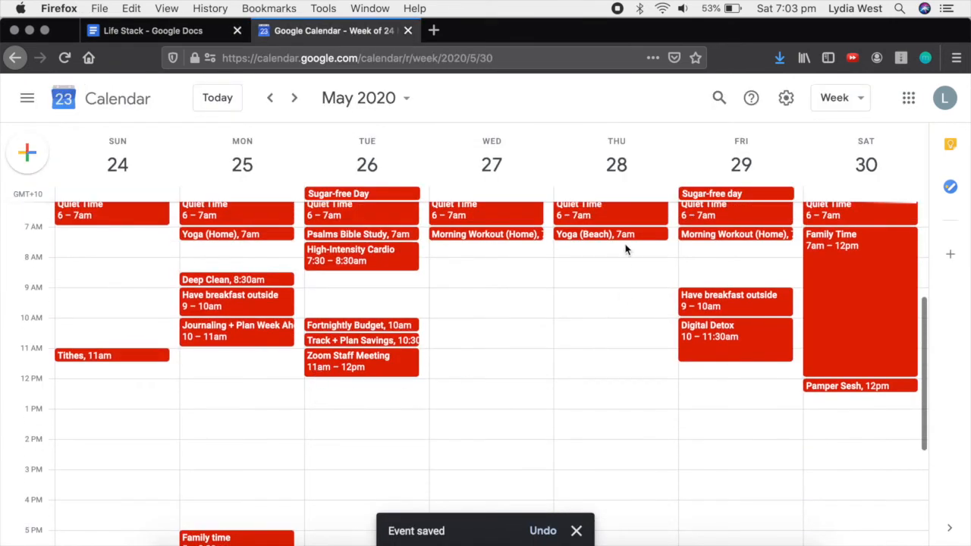
left_click_drag(632, 253, 628, 285)
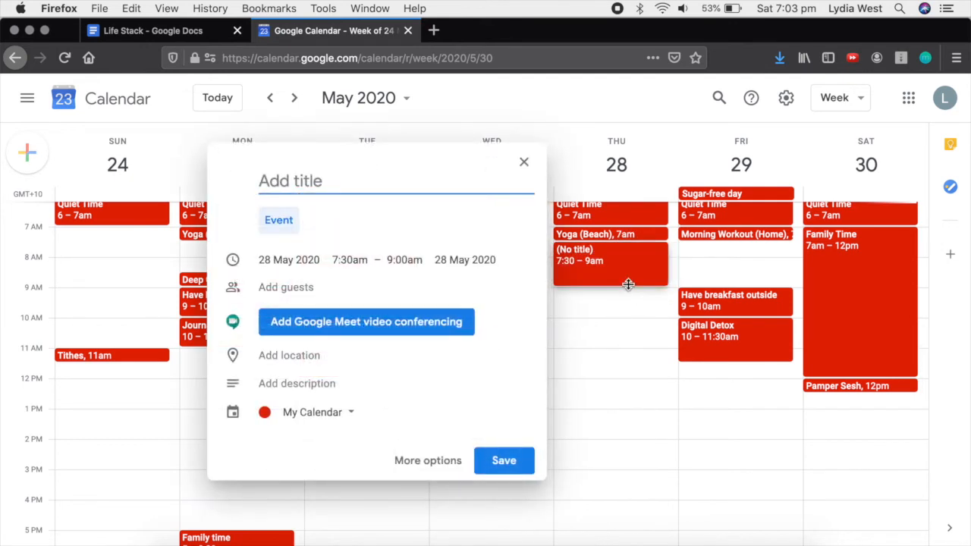
type("Side Hust")
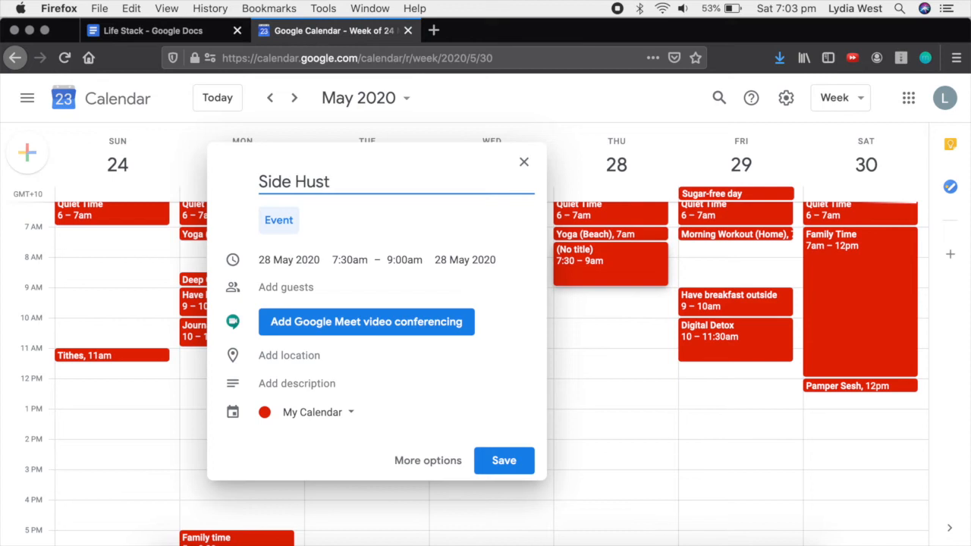
type("le: Graphic Design")
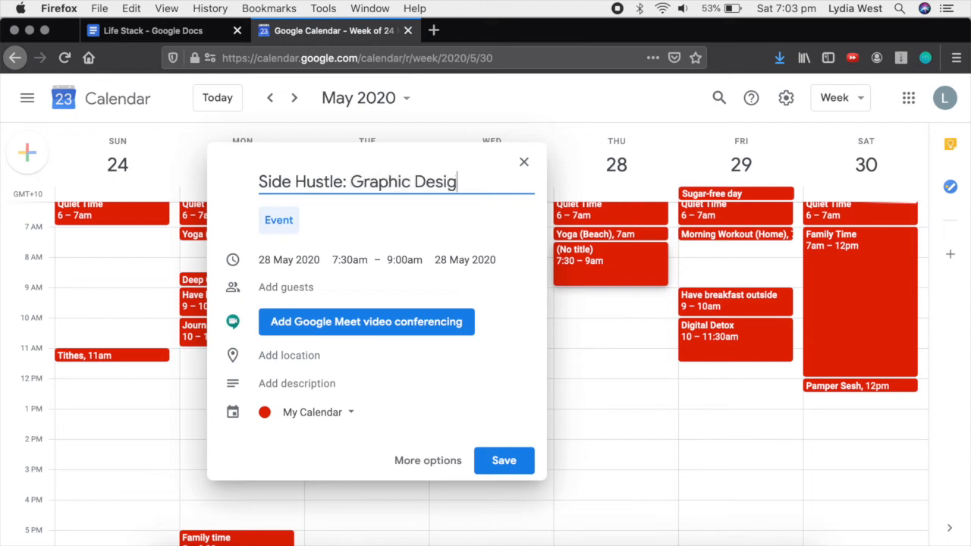
key("super+a")
key("super+c")
left_click(513, 464)
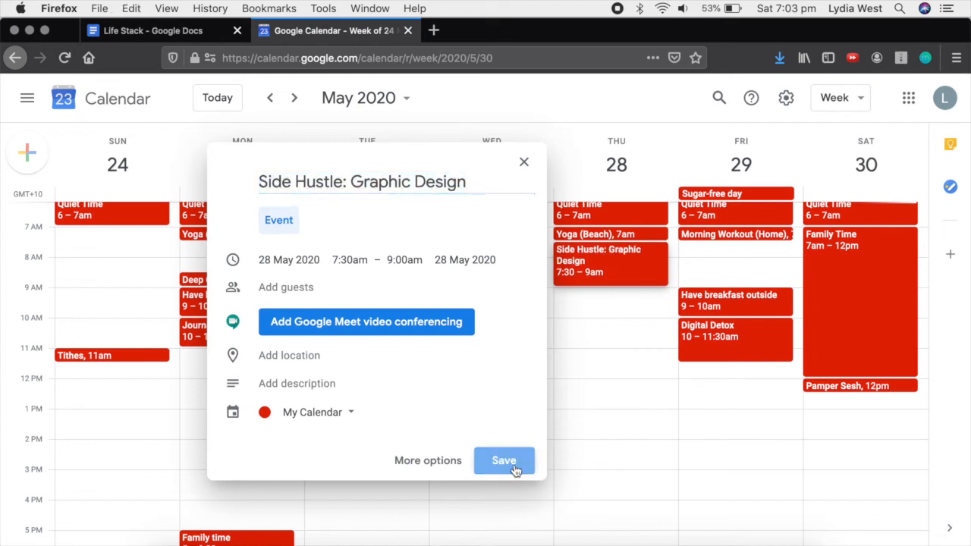
Create a "Screen Break" event on Thursday 28 May 2020 from 9:00am to 9:30am and save it
left_click(636, 298)
type("Sc")
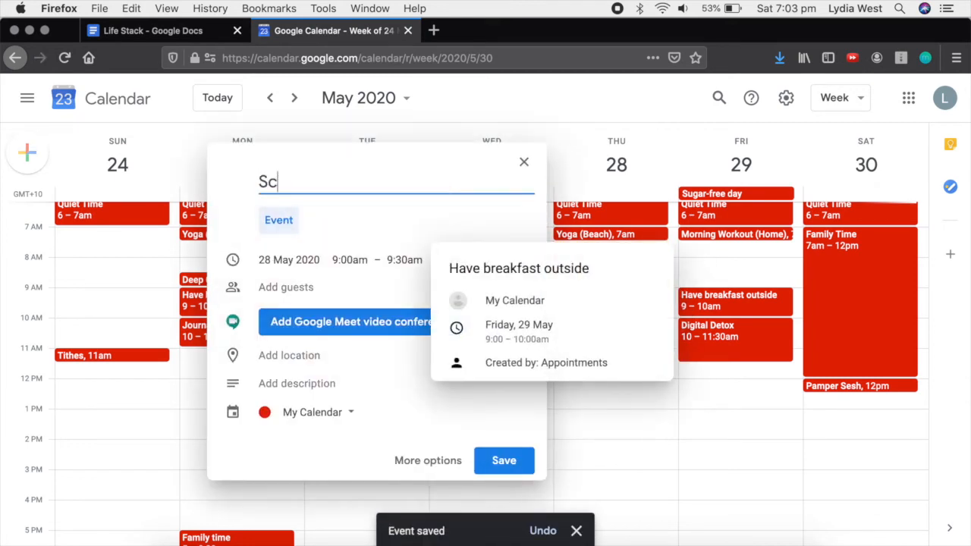
type("reen Break")
key("Return")
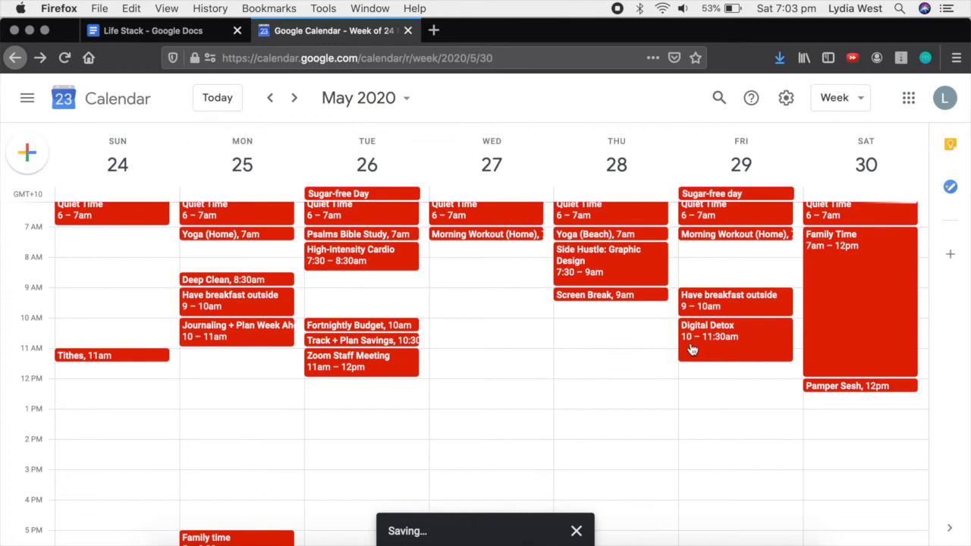
Create a Thursday 28 May 2020 event from 9:30am to 11:00am with the copied title "Side Hustle: Graphic Design" and save it
left_click_drag(635, 309, 634, 345)
key("super+v")
key("Return")
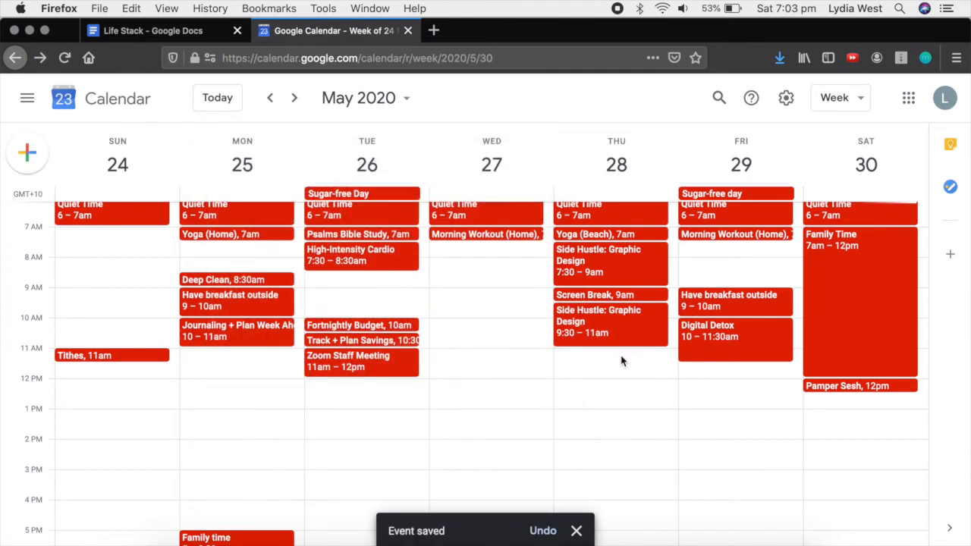
Create a "Side Hustle: Web Design" event on Thursday 28 May 2020 from 1:00pm to 4:00pm and save it
left_click(619, 358)
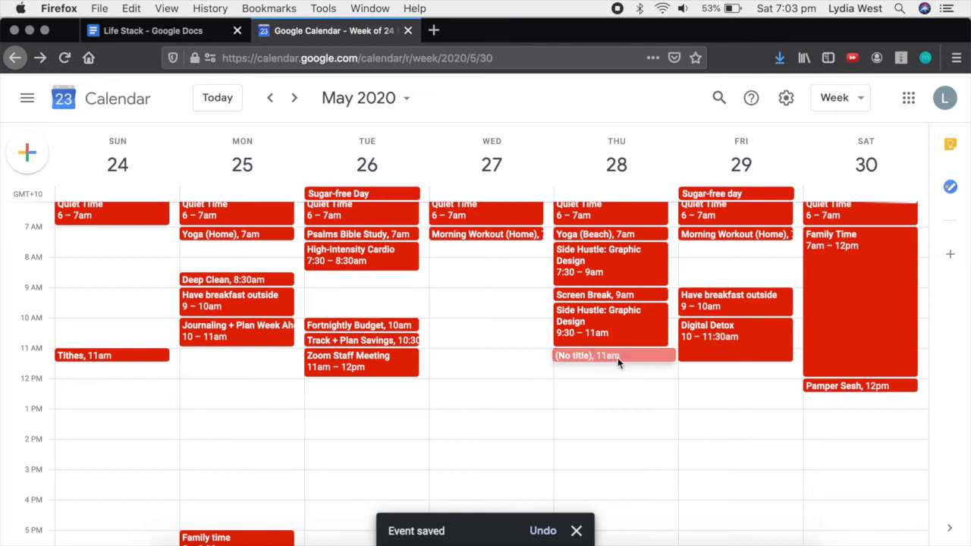
key("Escape")
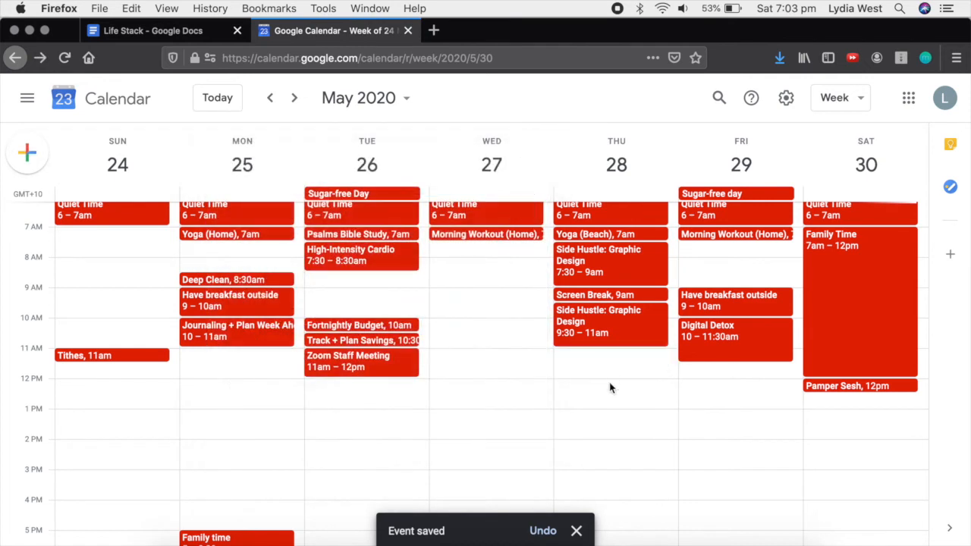
left_click_drag(609, 408, 610, 493)
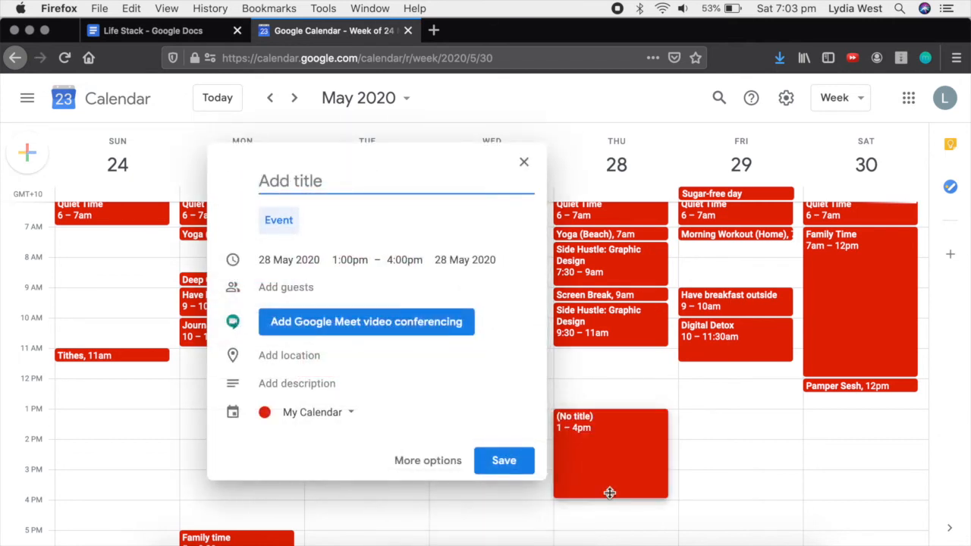
type("Side Hustle")
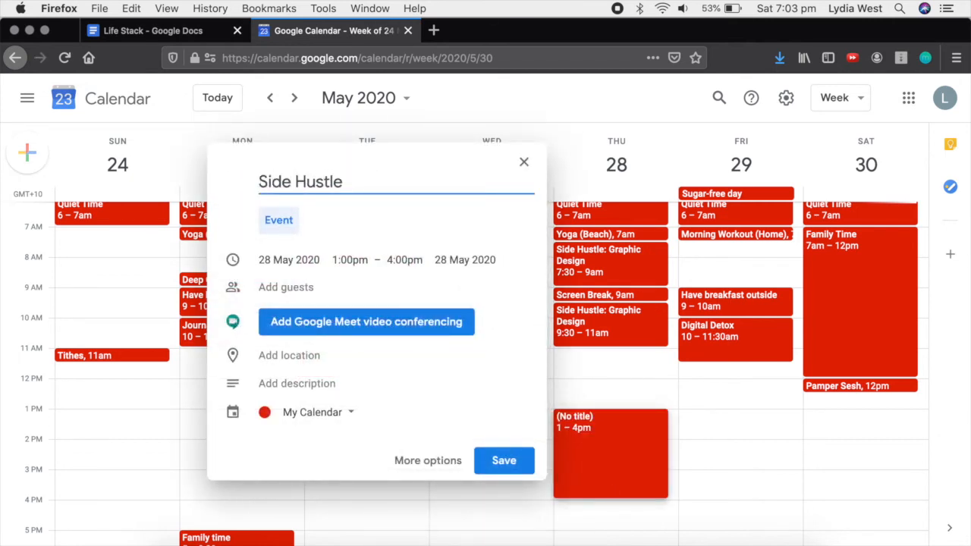
type(": Web Design")
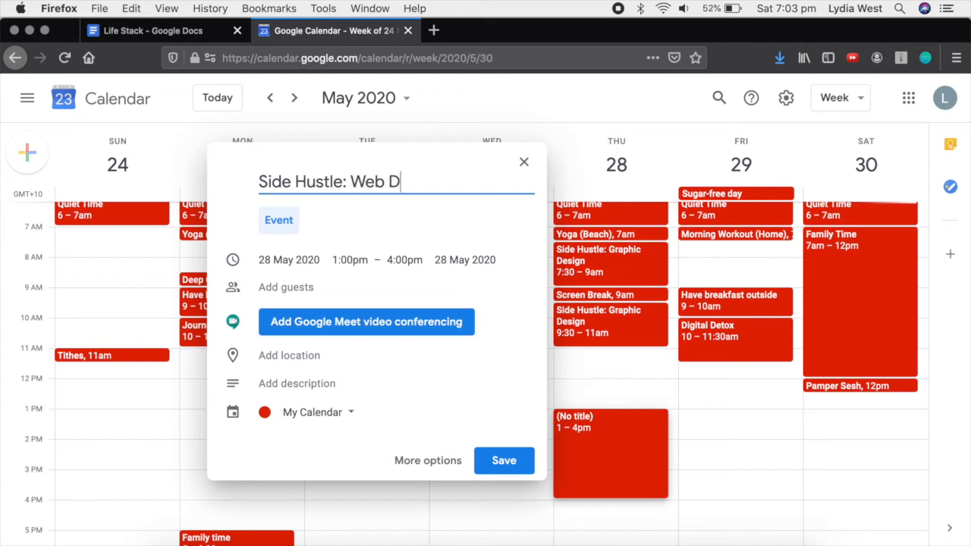
key("Return")
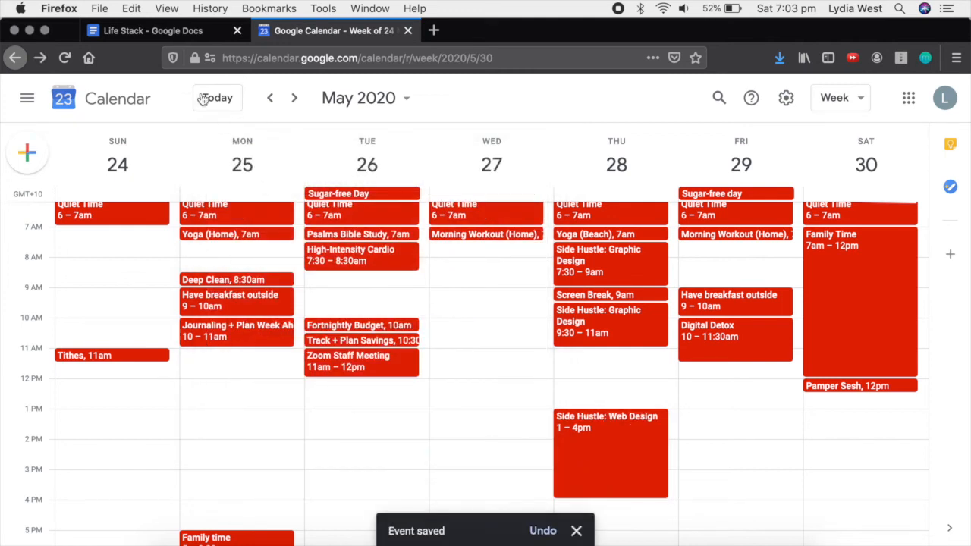
Check the Life Stack document, then start a "Goals Checkpoint" event on Saturday 30 May 2020 from 12:30pm to 1:00pm in Google Calendar
left_click(162, 30)
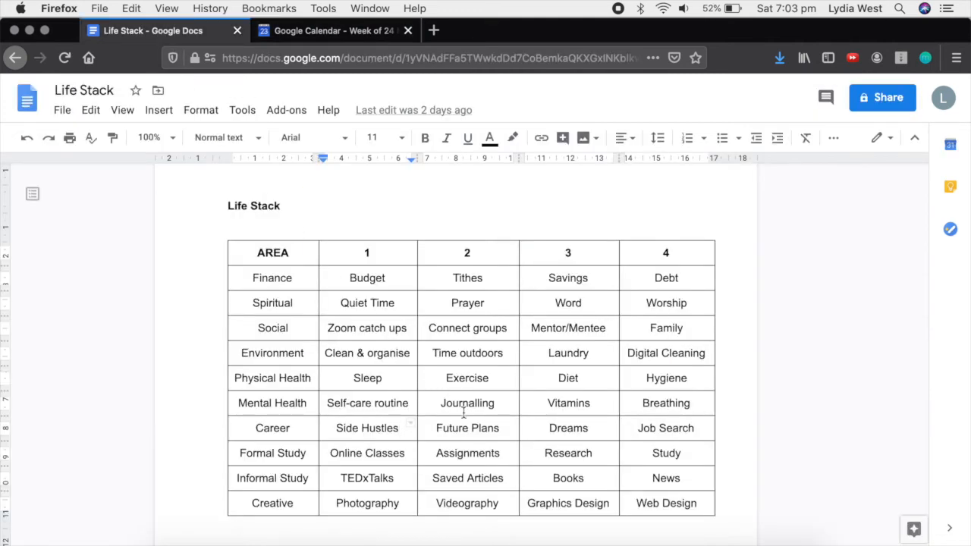
left_click(316, 30)
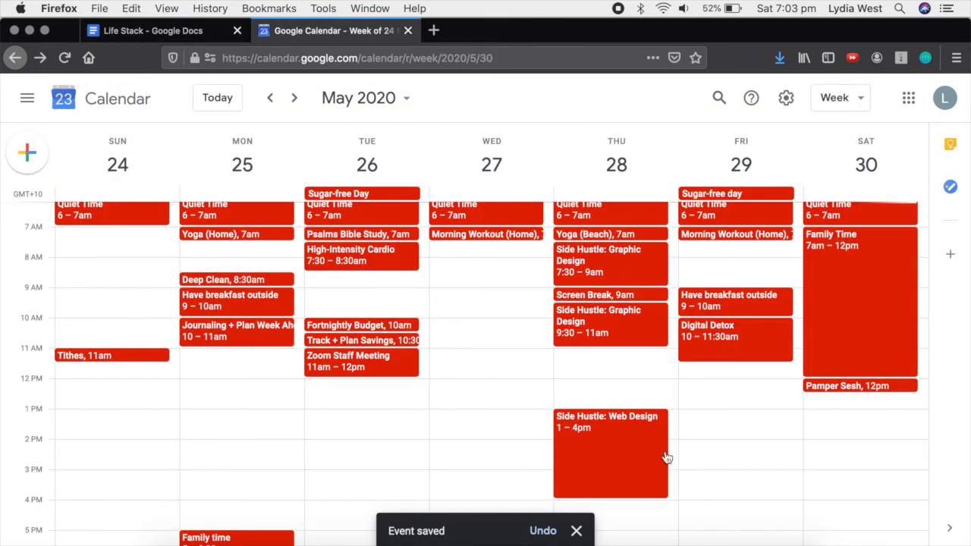
left_click(848, 401)
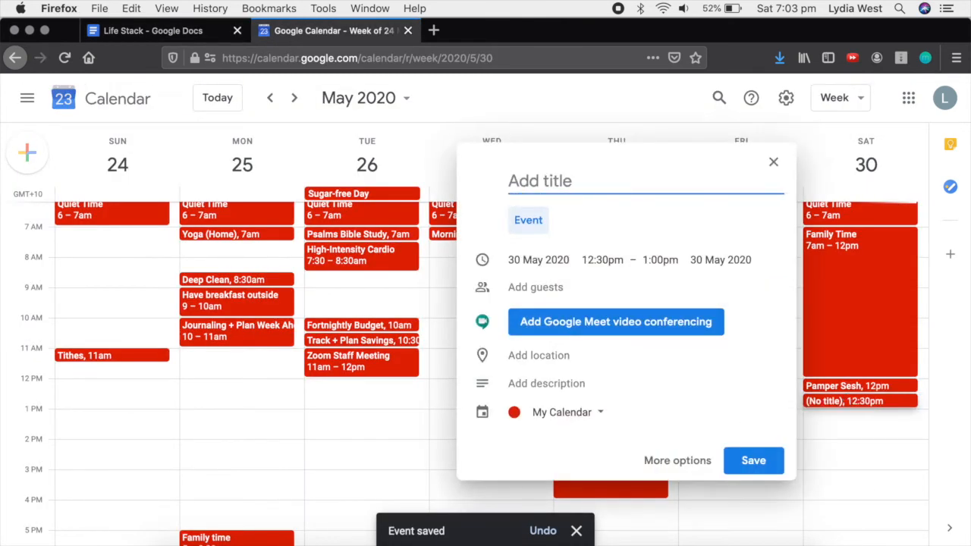
type("Check in with month")
key("alt+shift+Left")
key("alt+shift+Left")
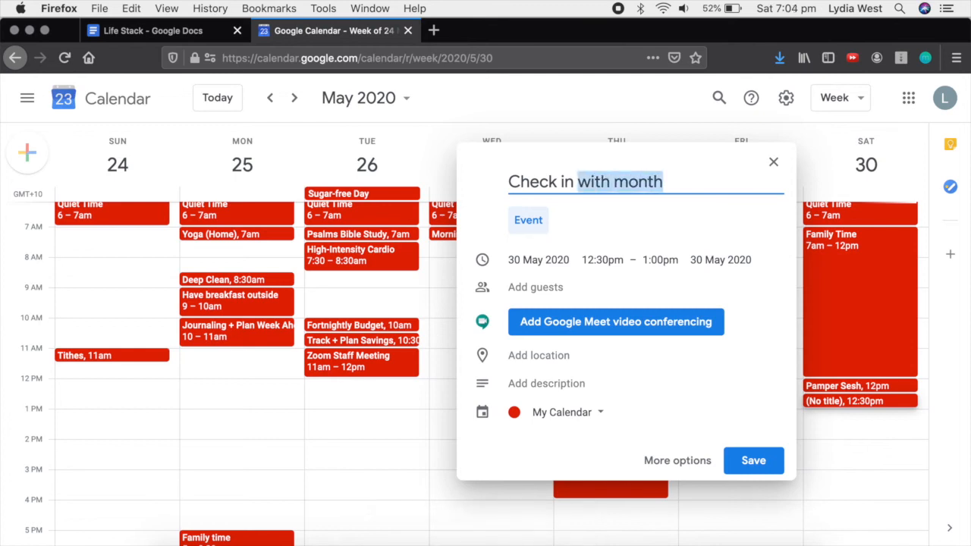
key("alt+shift+Left")
key("alt+shift+Left")
type("Goal")
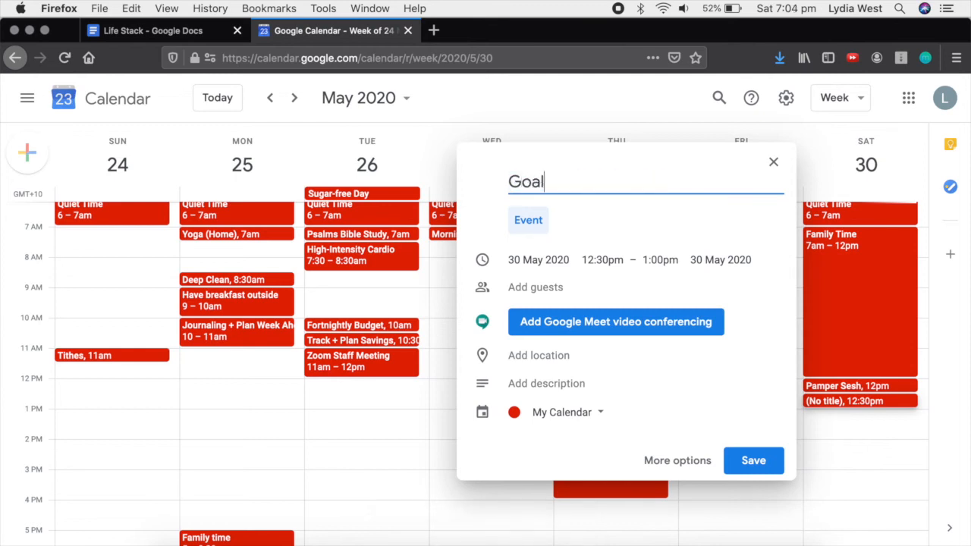
type("s Checkpoint")
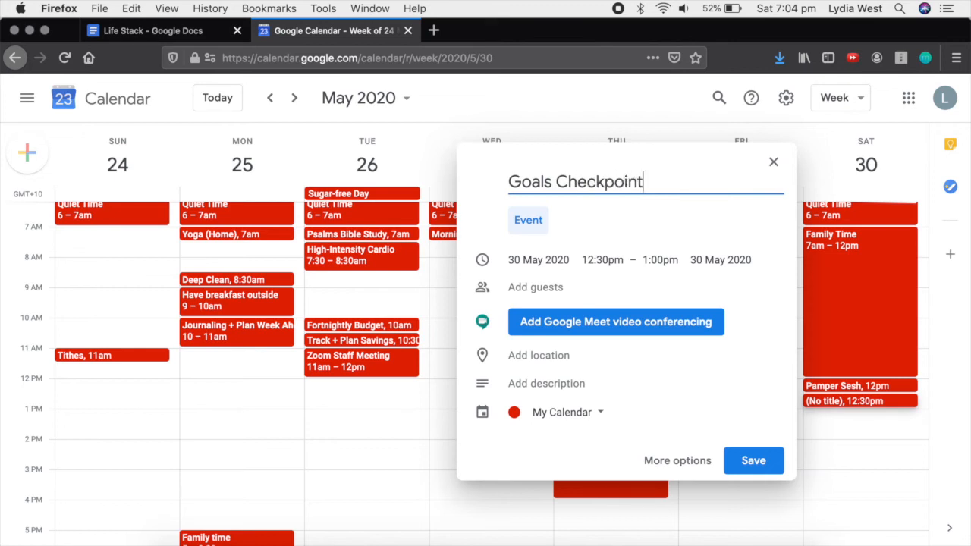
Repeat Goals Checkpoint monthly on the last Saturday, add the description "Check in with how I'm progressing on my monthly, quarterly and yearly goals.", and save
left_click(673, 464)
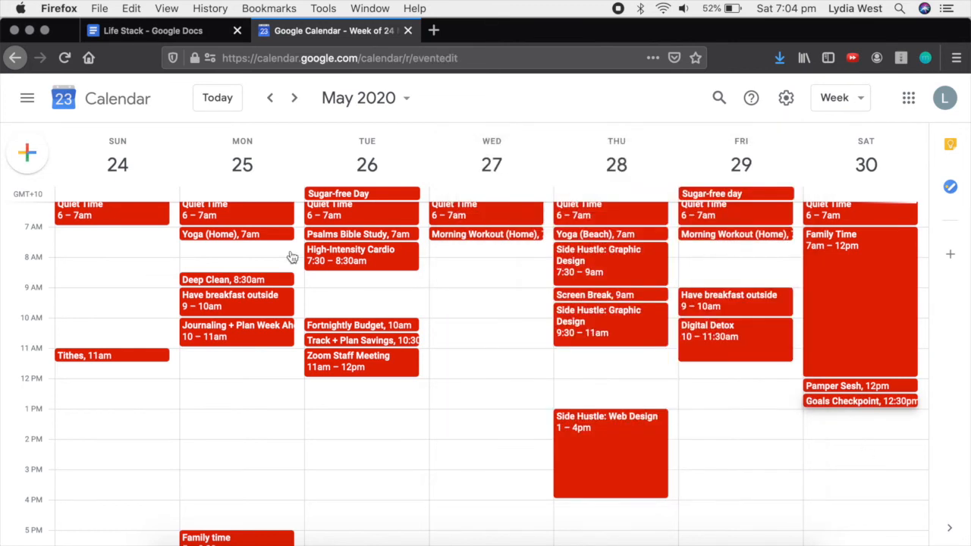
left_click(184, 188)
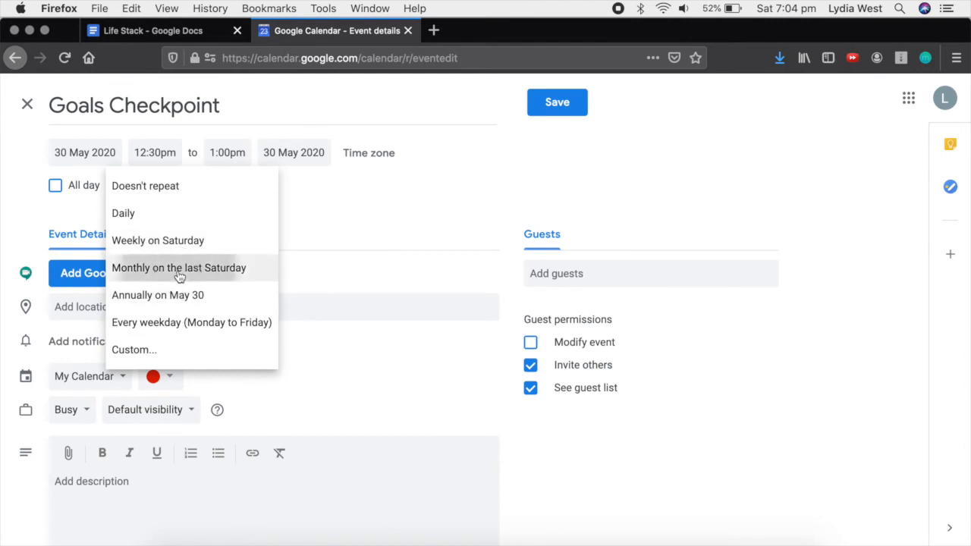
left_click(182, 268)
left_click(136, 483)
type("Ch")
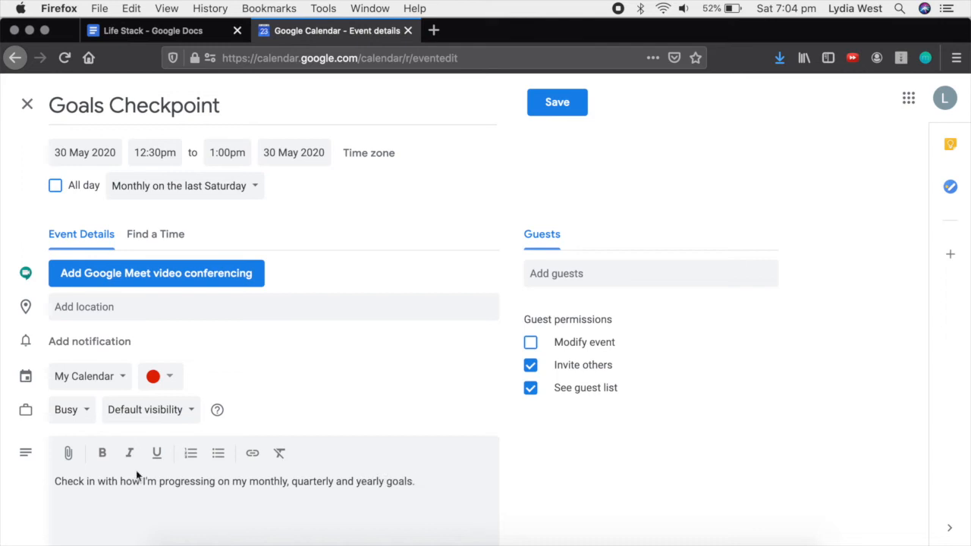
left_click(556, 113)
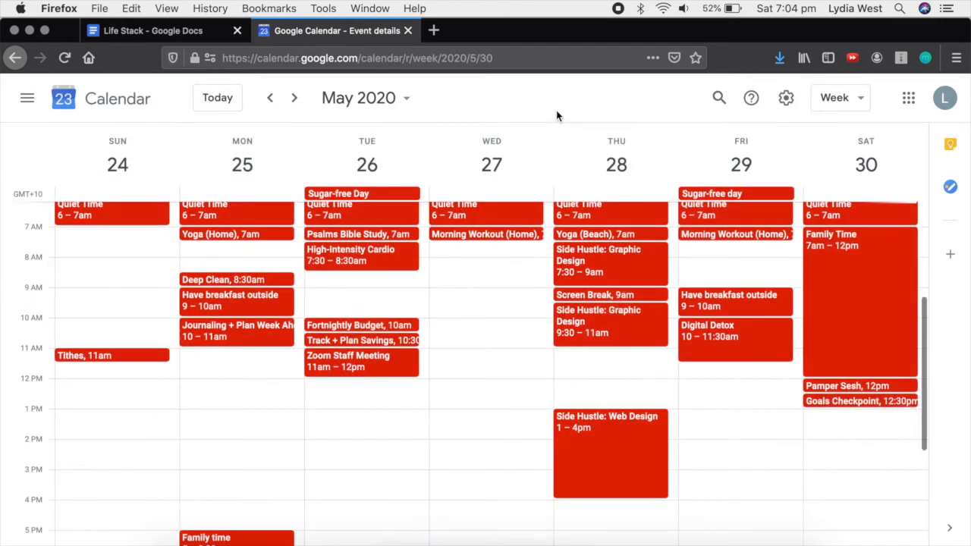
Check the Life Stack document, then start an "Online course: Coding" event on Monday 25 May 2020 from 1:30pm to 3:00pm in Google Calendar
left_click(205, 28)
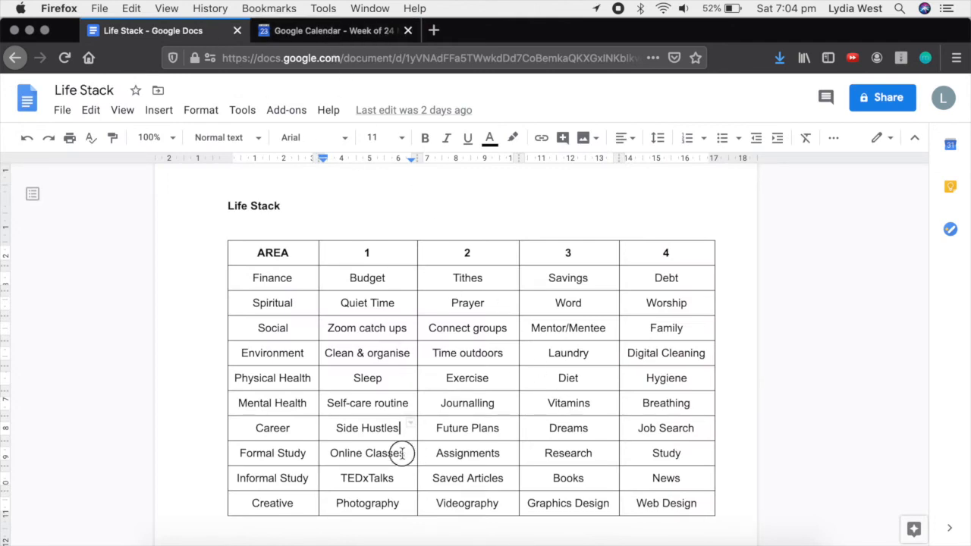
left_click(327, 39)
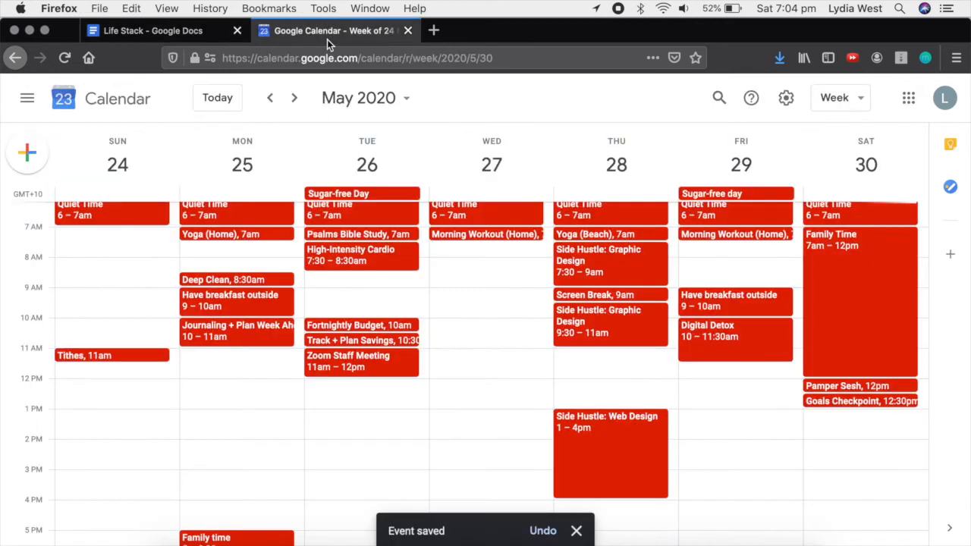
left_click_drag(253, 474, 258, 427)
type("Onln")
key("BackSpace")
type("ine course:")
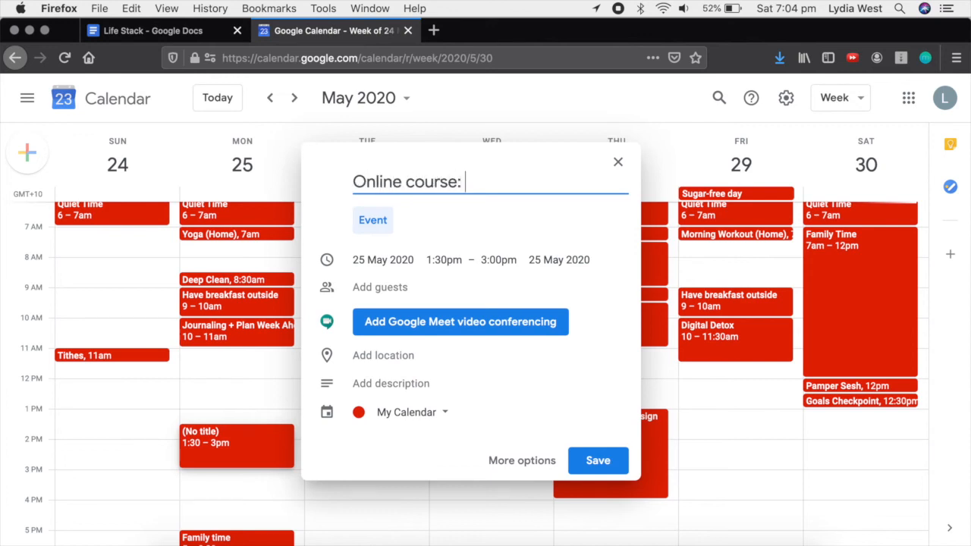
type(" Coding")
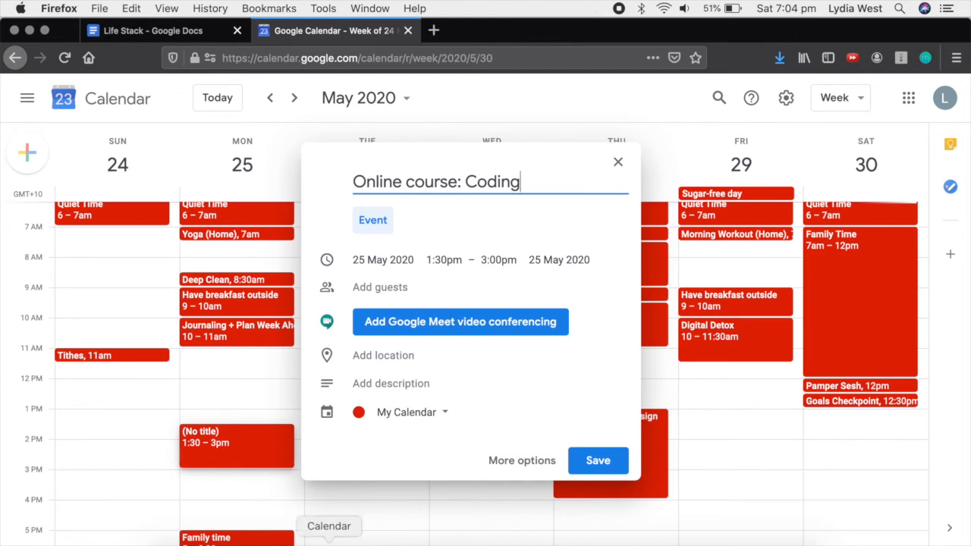
Set the Online course: Coding event to repeat weekly on Monday and save it
left_click(535, 466)
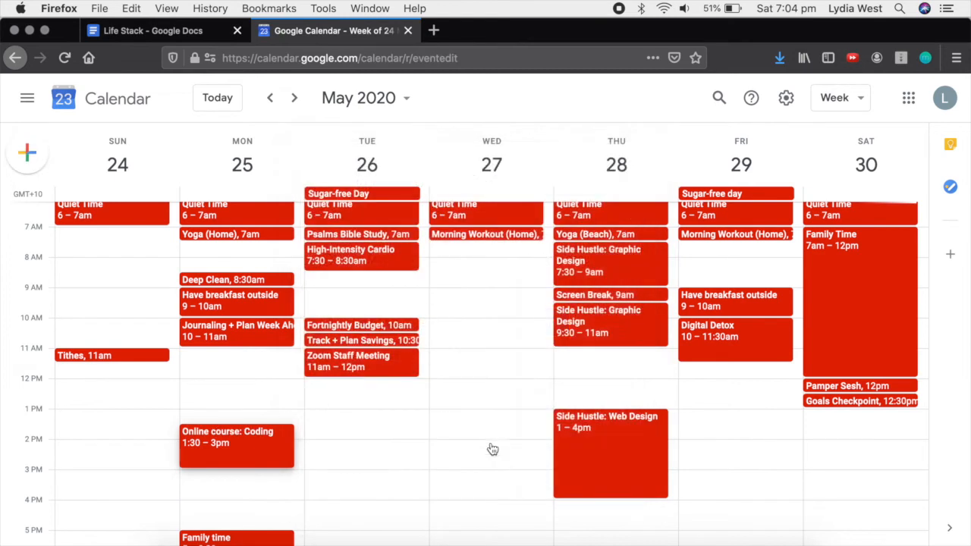
left_click(174, 190)
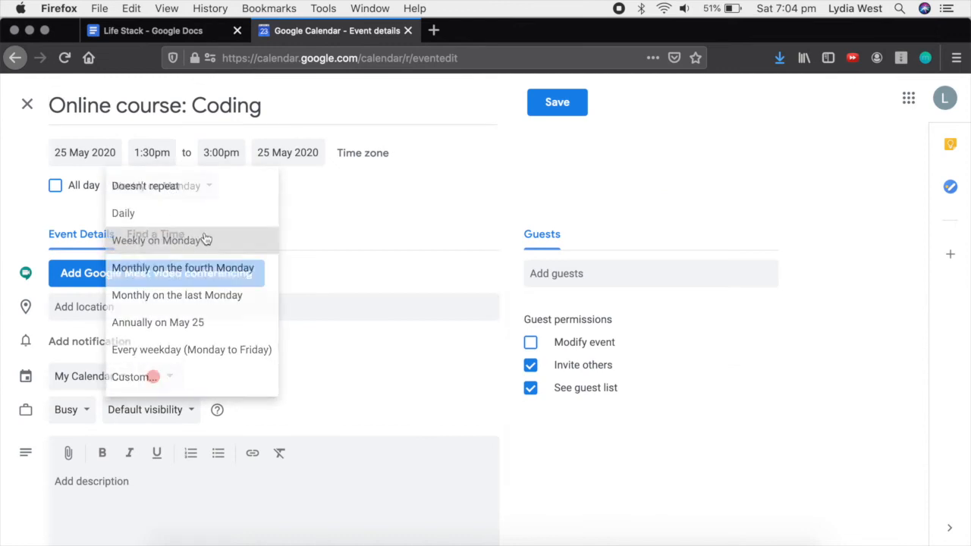
left_click(202, 238)
left_click(553, 106)
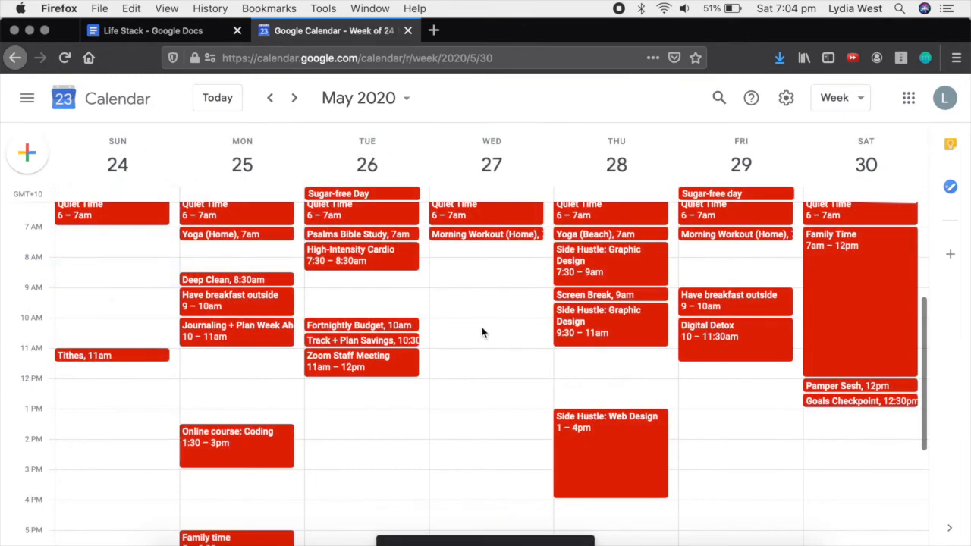
Review the Assignments and Study entries of the Formal Study row in the Life Stack document, then return to Google Calendar
left_click(173, 30)
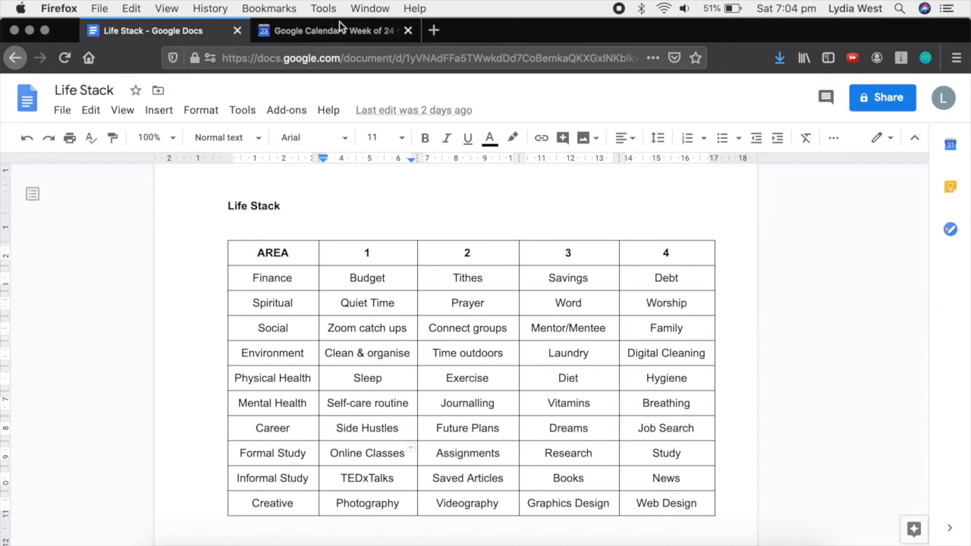
left_click(513, 457)
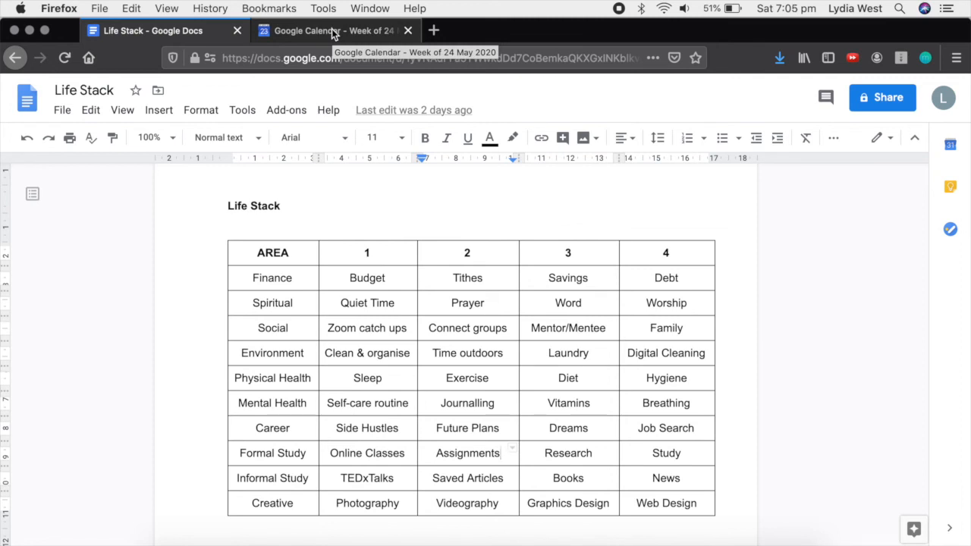
left_click(331, 31)
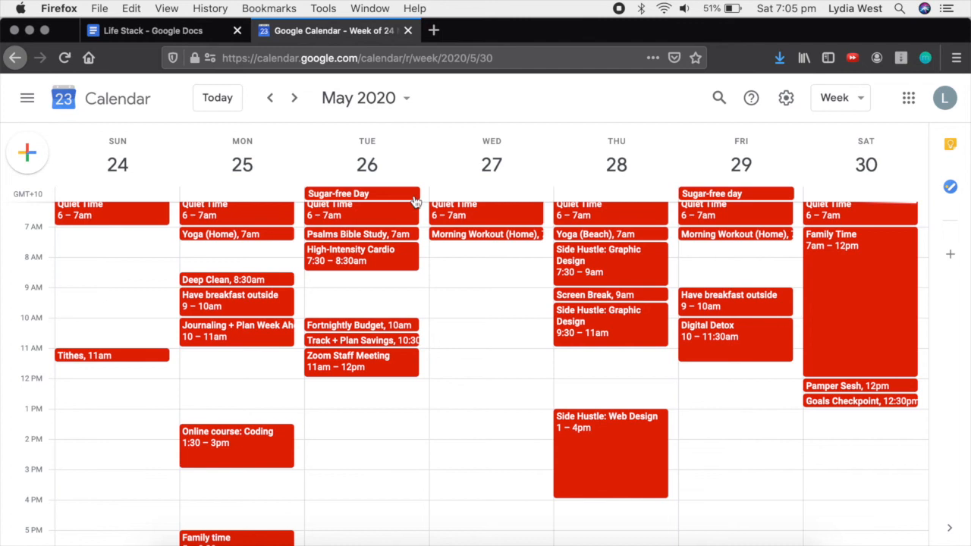
left_click(190, 29)
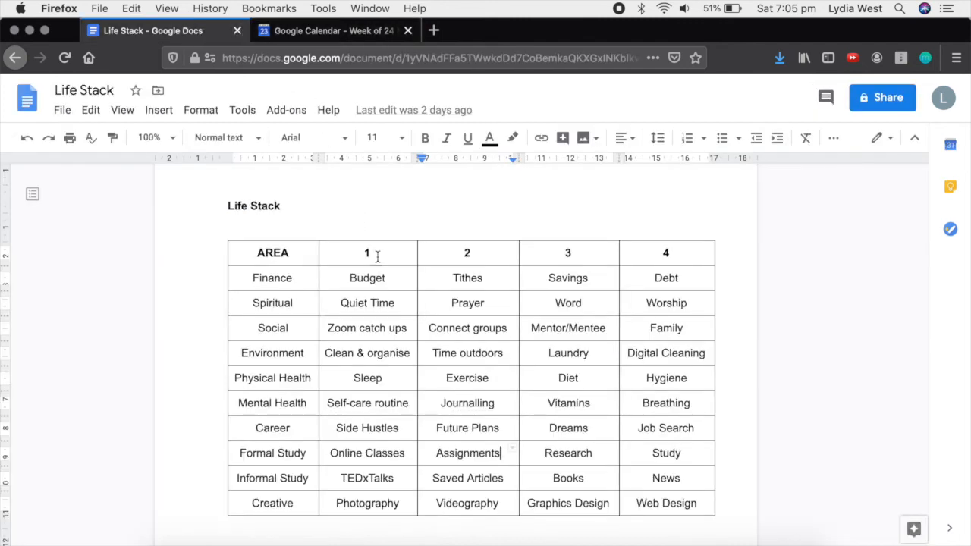
left_click(700, 452)
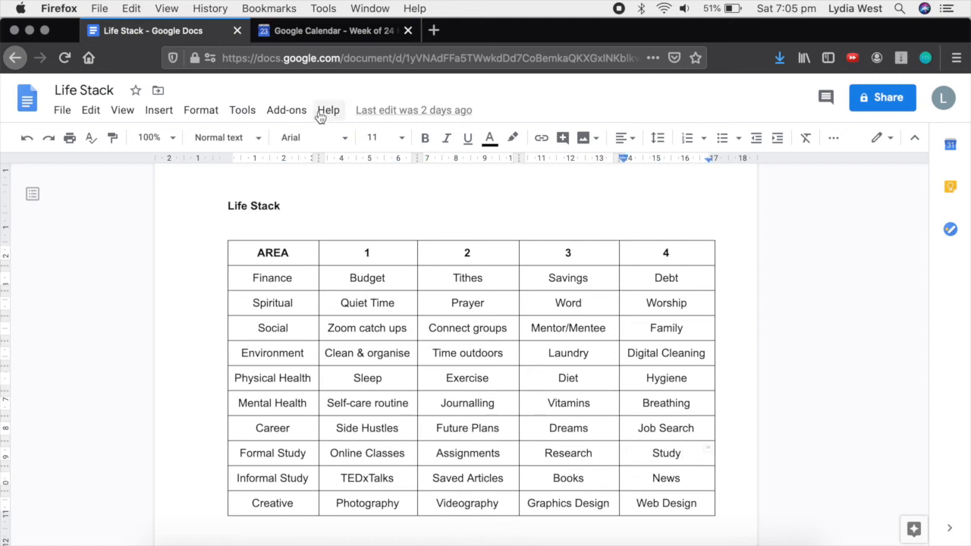
left_click(292, 32)
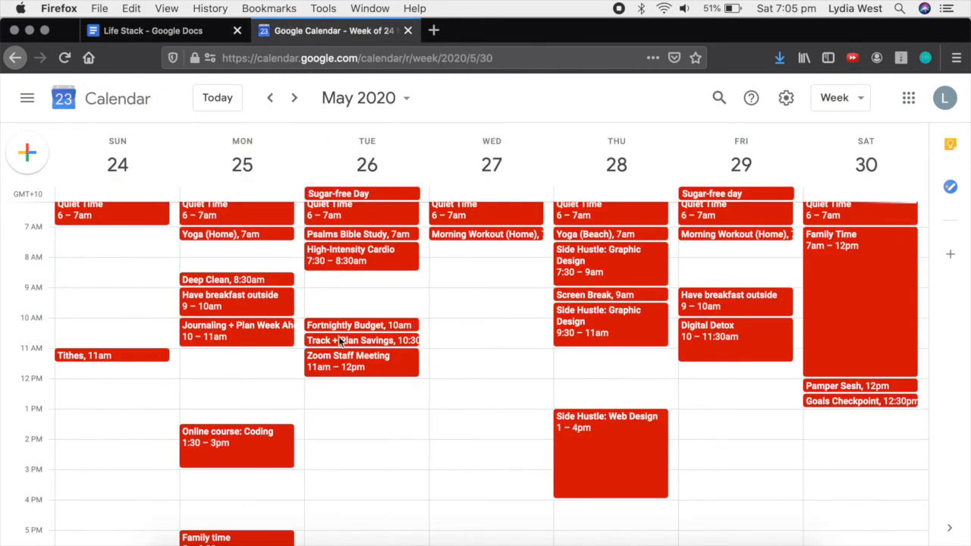
Create a "TedxTalk or Saved Articles" event on Saturday 30 May 2020 from 1:00pm to 2:00pm, repeating weekly on Saturday, and save it
left_click_drag(860, 419, 860, 439)
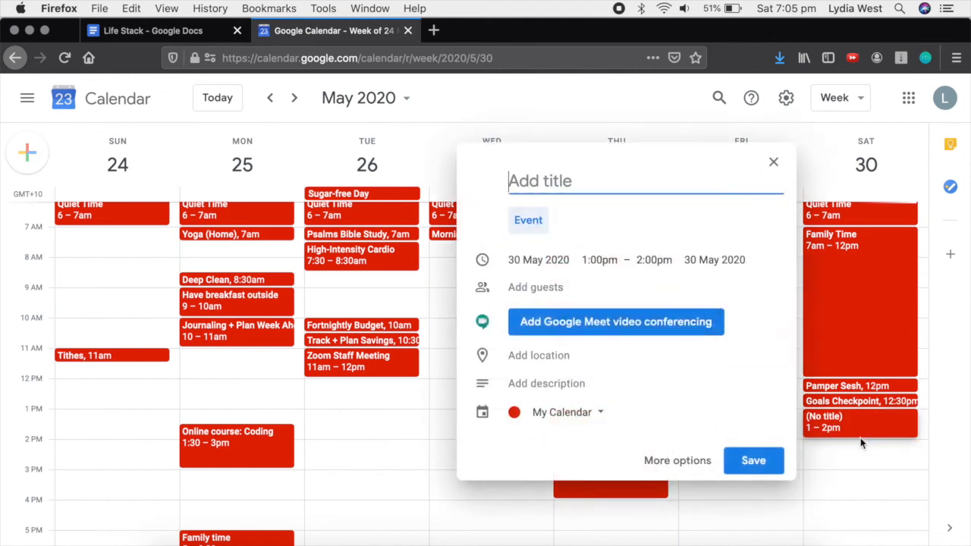
type("TedxTalk or Saved Articles")
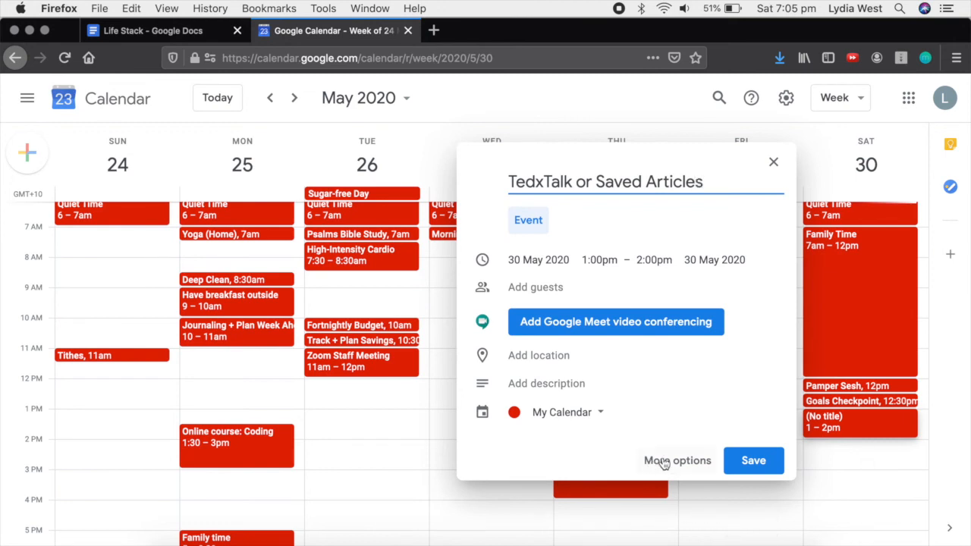
left_click(662, 463)
left_click(181, 186)
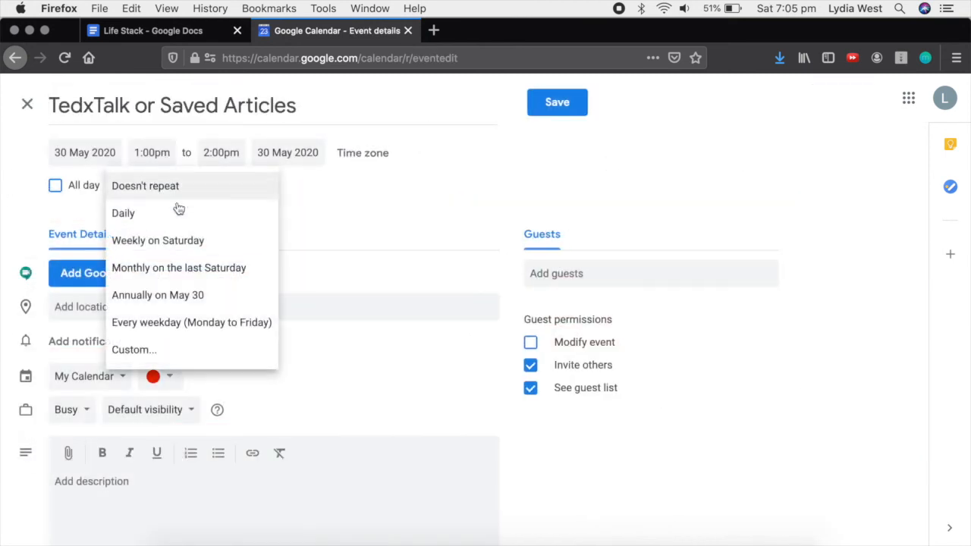
left_click(159, 240)
left_click(561, 107)
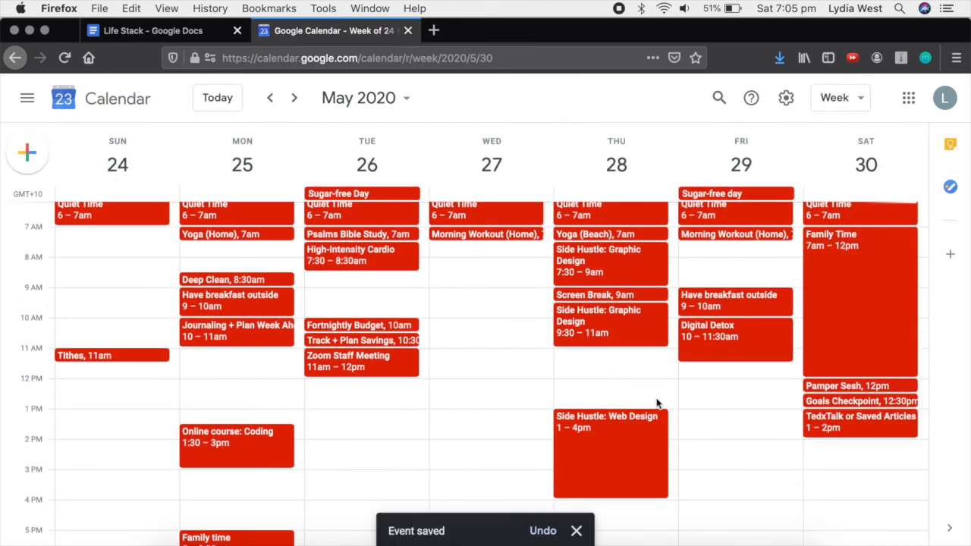
Create a "Learn something new" event on Friday 29 May 2020 from 8:00am to 9:00am, repeating weekly on Friday, and save it
left_click(768, 261)
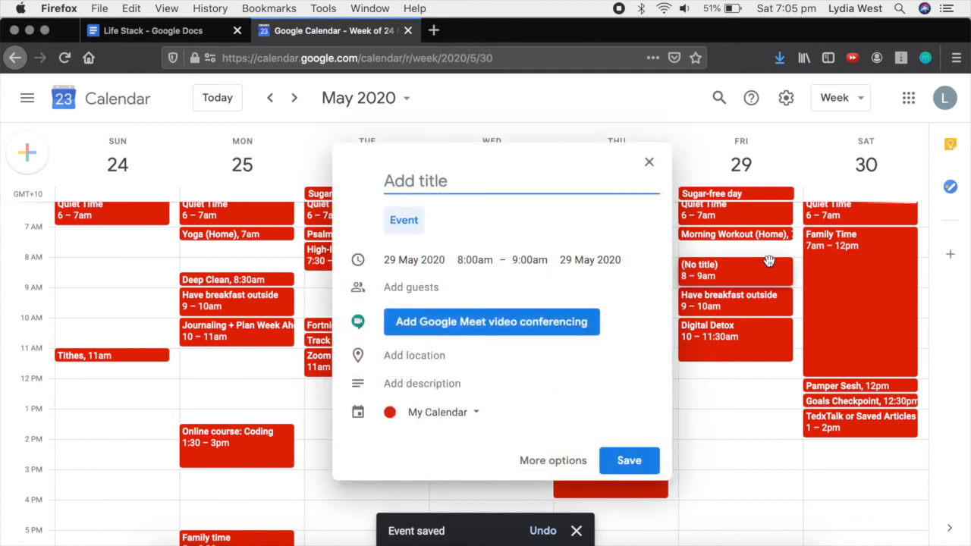
type("Learn something new")
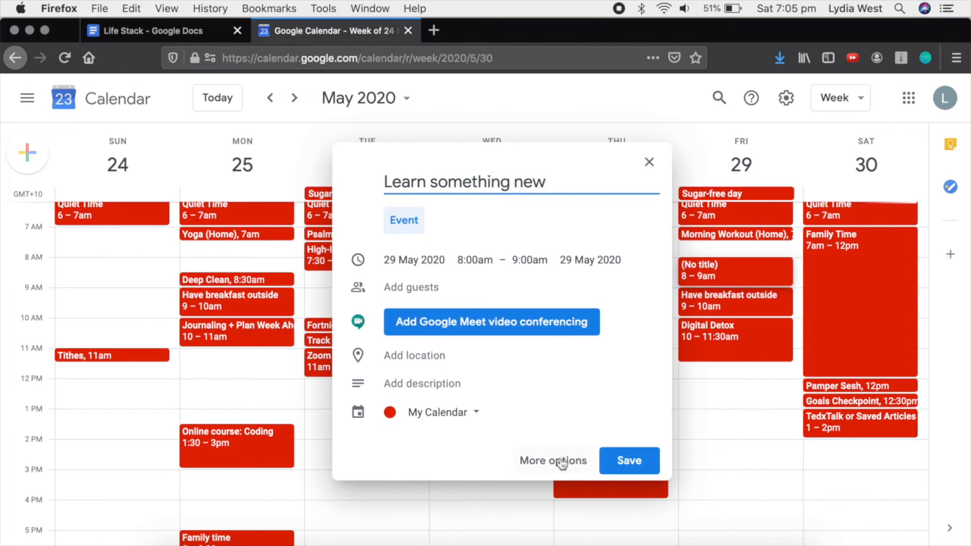
left_click(561, 460)
left_click(182, 185)
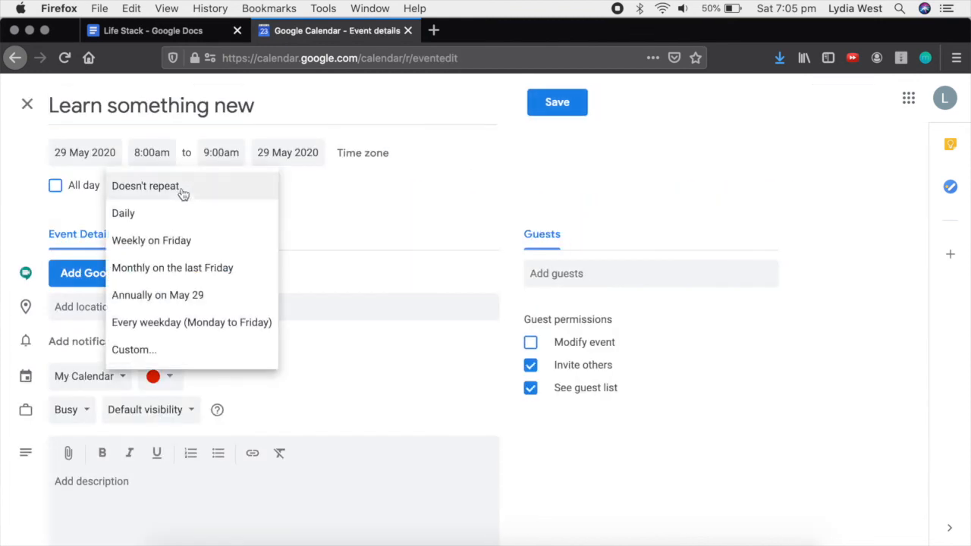
left_click(165, 242)
left_click(561, 102)
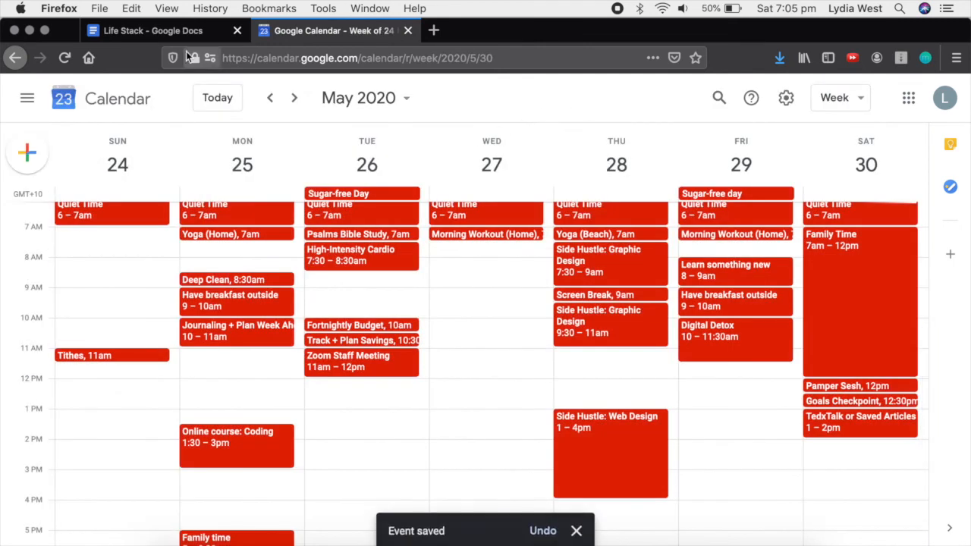
Check the Life Stack document, then start a "Catch up on news" event on Monday 25 May 2020 from 8:00am to 8:30am in Google Calendar
left_click(151, 30)
left_click(336, 32)
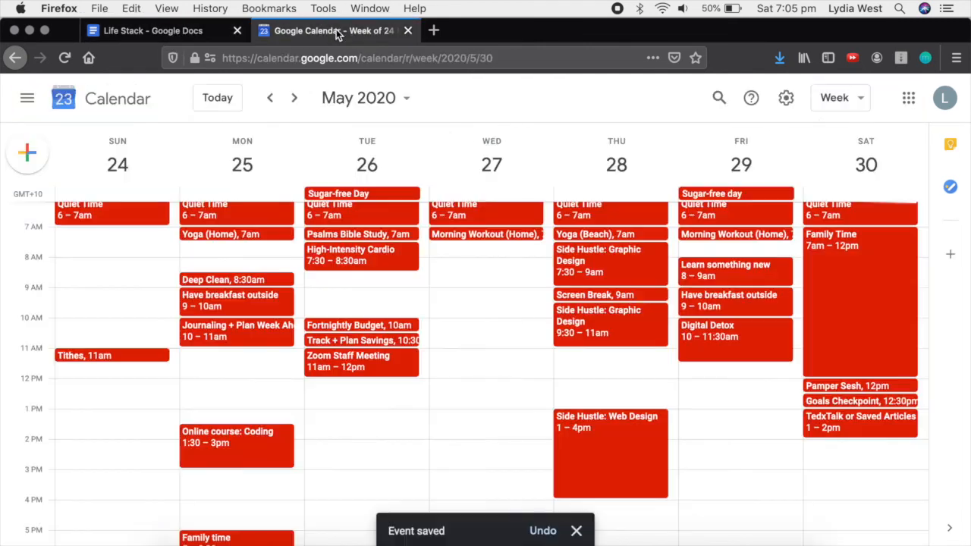
scroll(353, 476, "down", 5)
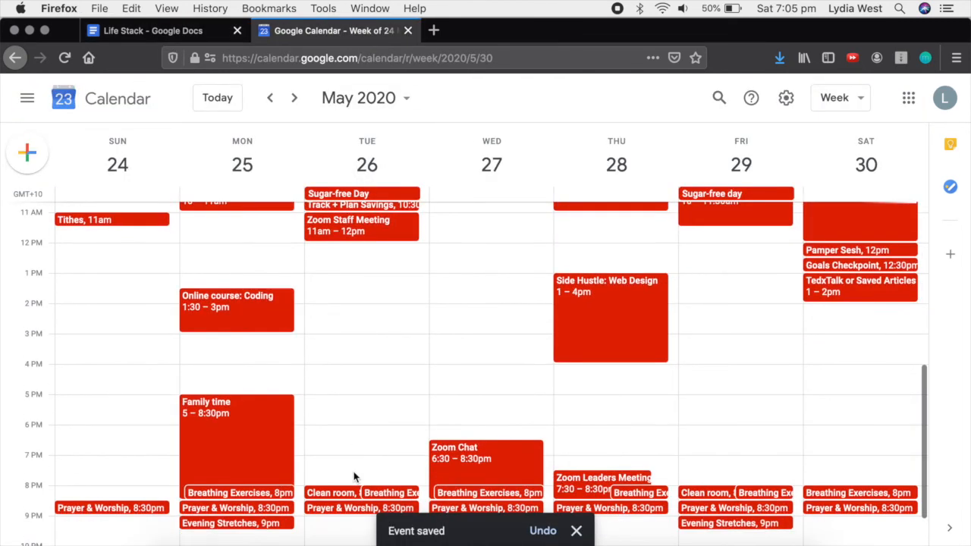
left_click(187, 36)
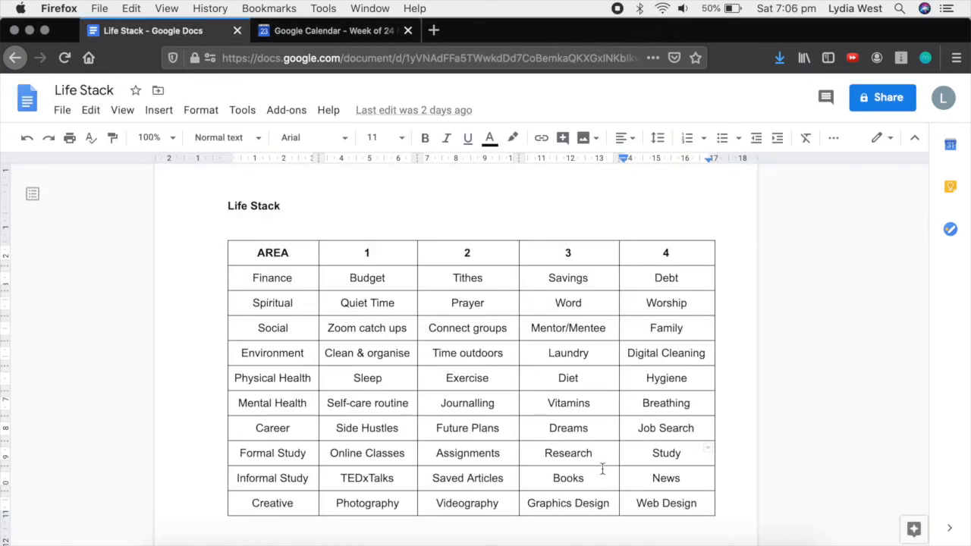
left_click(334, 30)
scroll(259, 249, "up", 5)
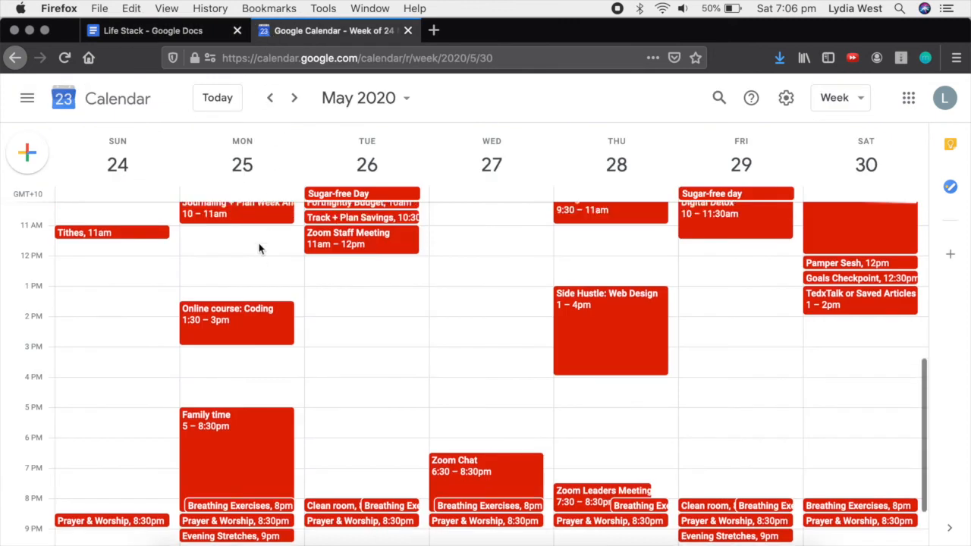
left_click(254, 284)
type("Catch up on news")
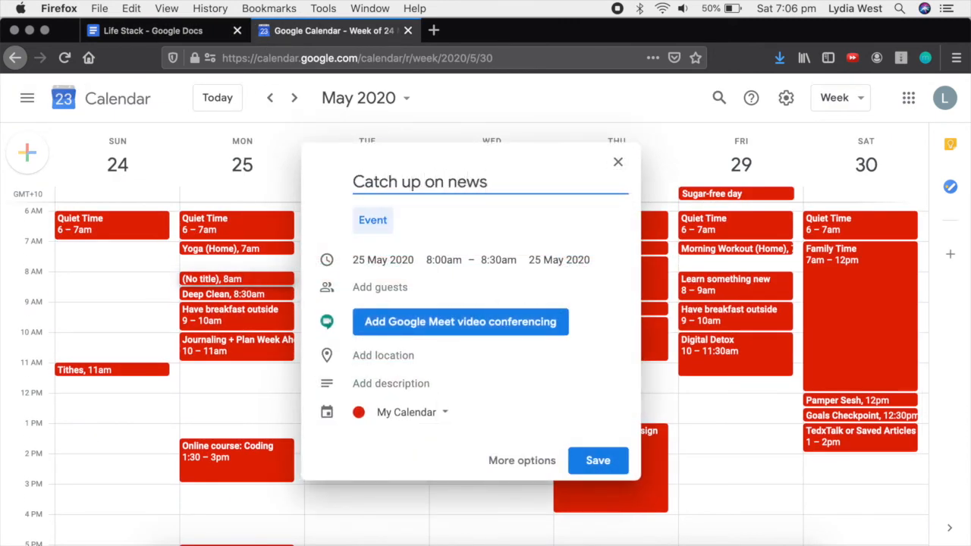
Set the Monday Catch up on news event to repeat weekly on Monday and save it
left_click(530, 460)
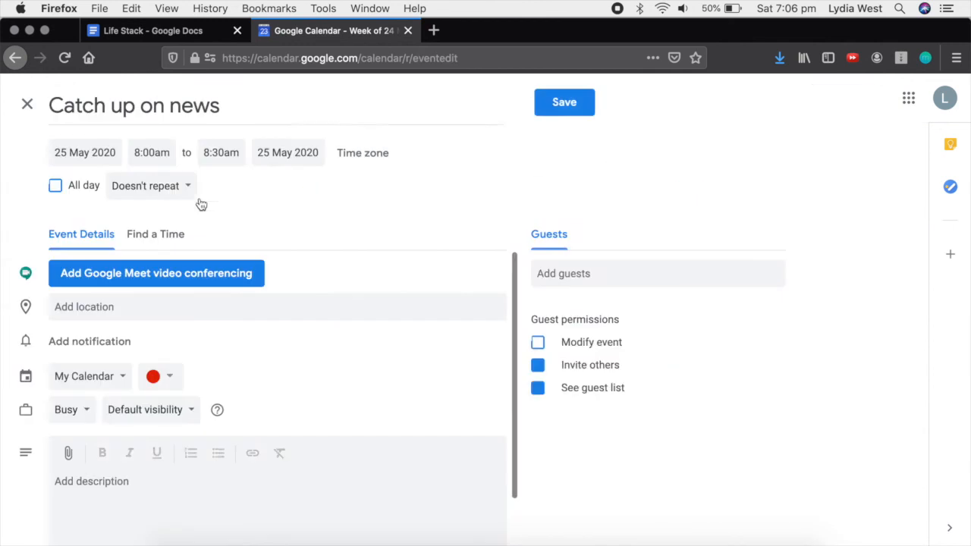
left_click(152, 186)
left_click(156, 240)
left_click(577, 104)
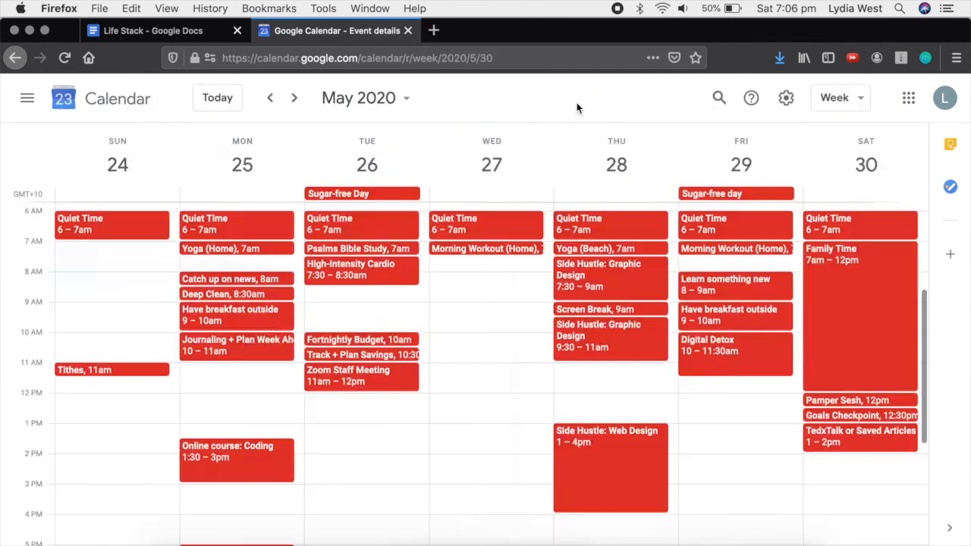
Create a "Catch up on news" event on Friday 29 May 2020 from 7:30am to 8:00am, repeating weekly on Friday, and save it
left_click(726, 270)
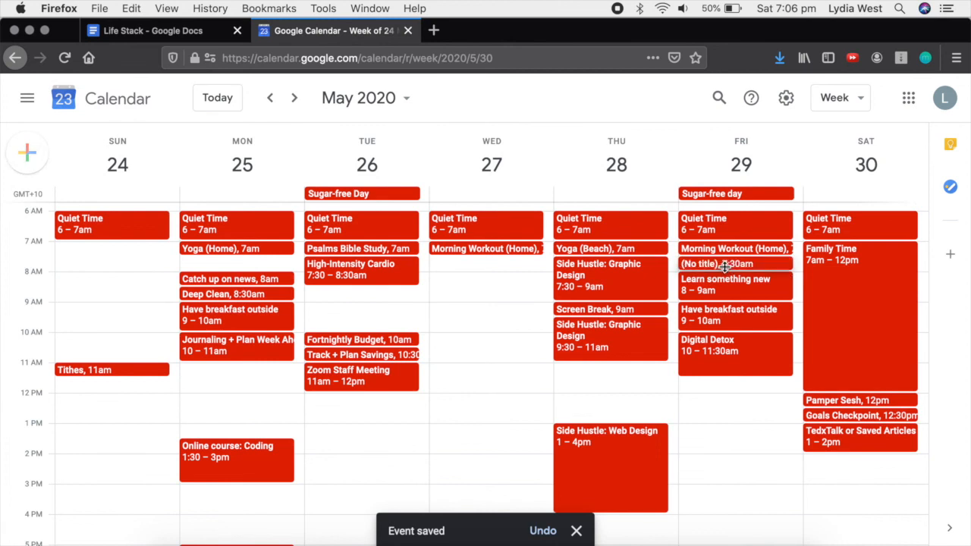
type("Catch up on news")
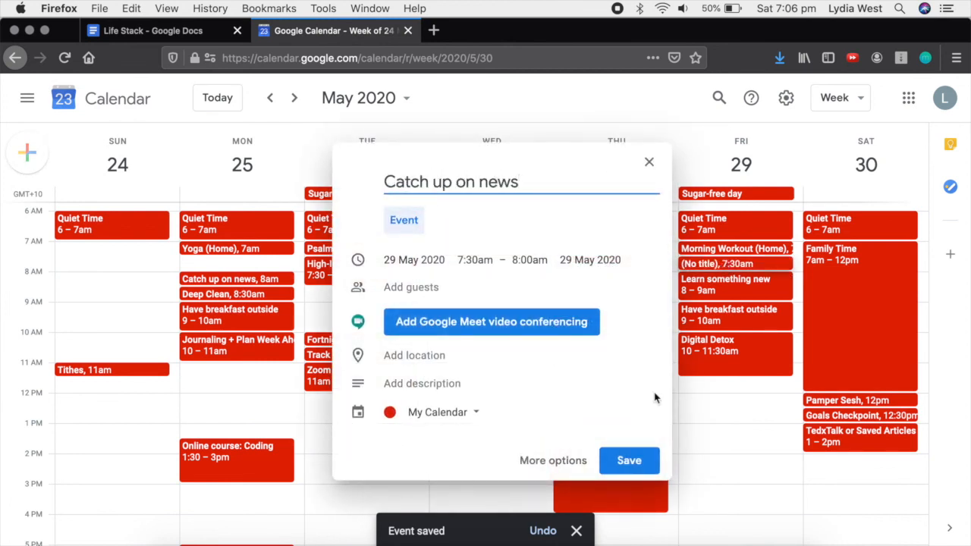
left_click(551, 460)
left_click(179, 192)
left_click(175, 251)
left_click(557, 102)
Check the Creative row in the Life Stack document, then review the whole week of 24–30 May in Google Calendar
left_click(129, 34)
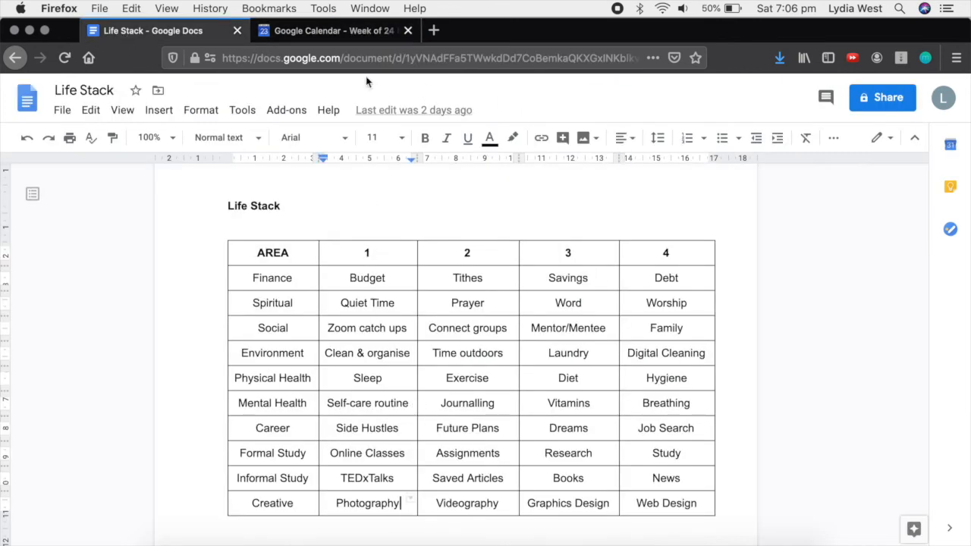
left_click(364, 31)
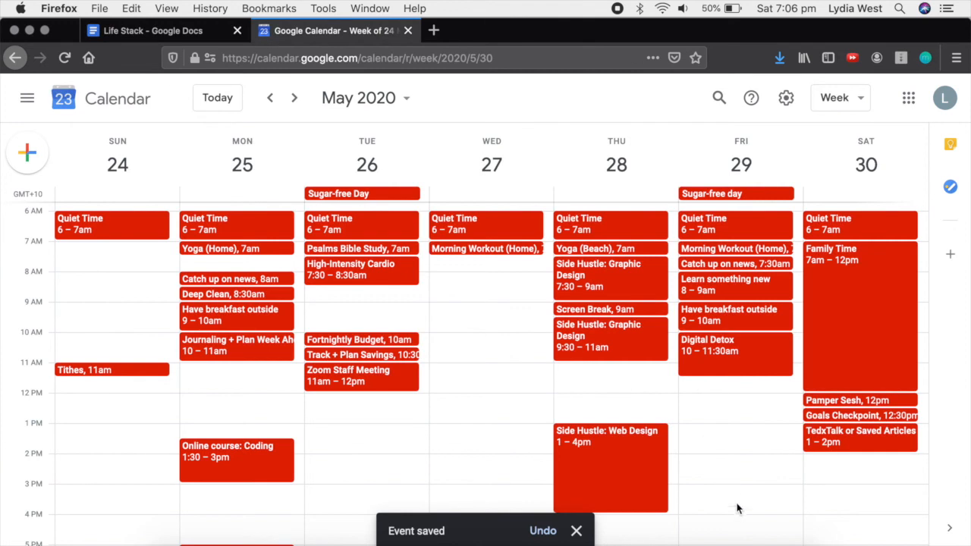
scroll(736, 508, "down", 5)
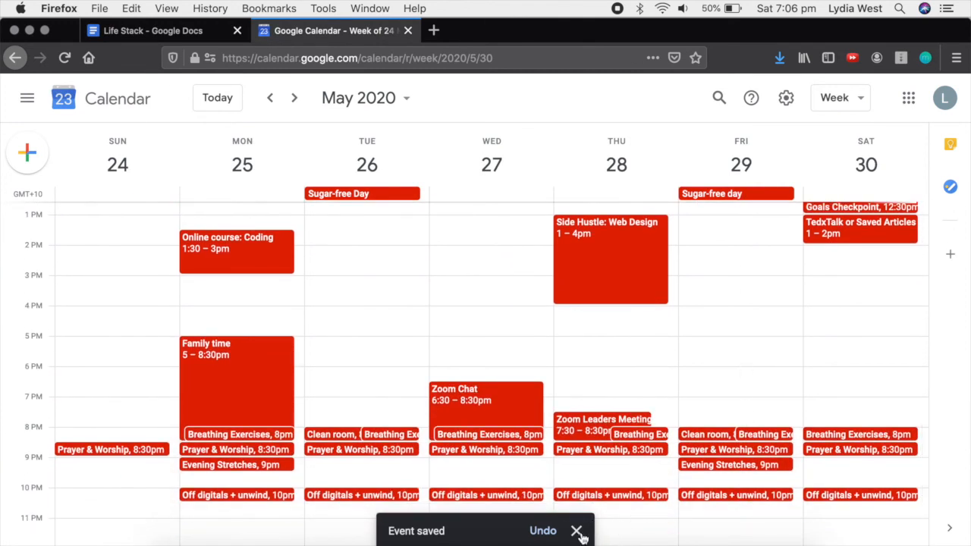
scroll(763, 325, "up", 5)
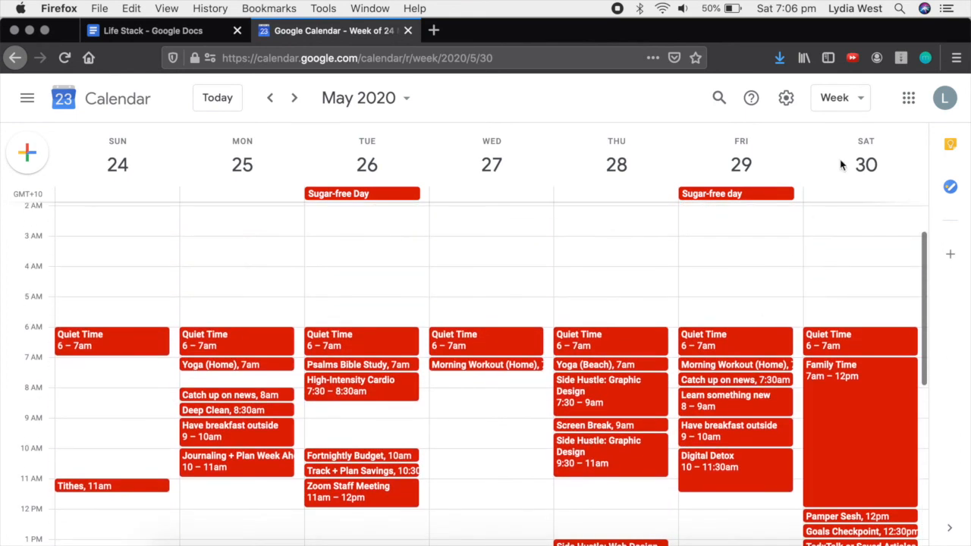
Switch the calendar to the Month view and look through the recurring events up to July 2020
left_click(850, 98)
left_click(845, 200)
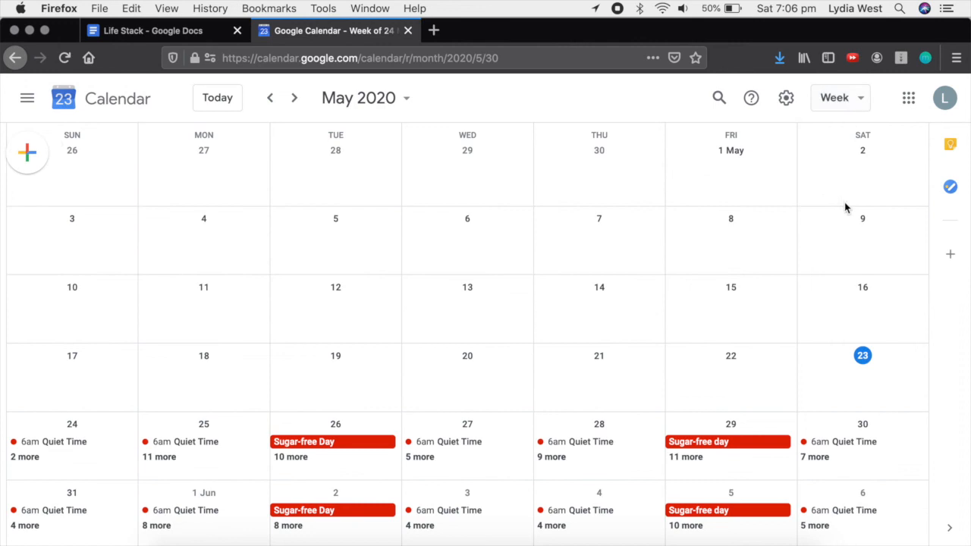
scroll(806, 303, "down", 2)
scroll(711, 421, "down", 2)
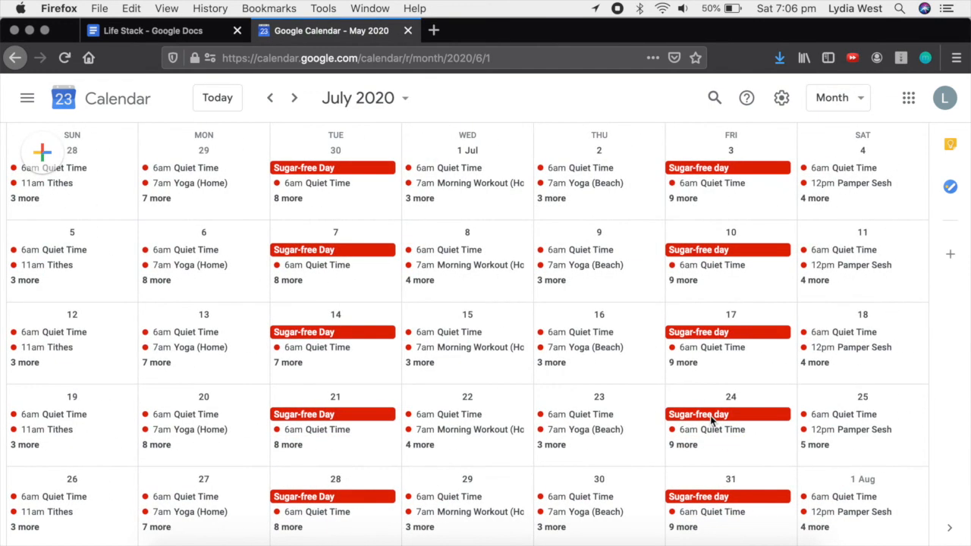
Examine the week of 26 July to 1 August 2020 in Week view, then return to the week of 24 May
left_click(858, 98)
left_click(857, 170)
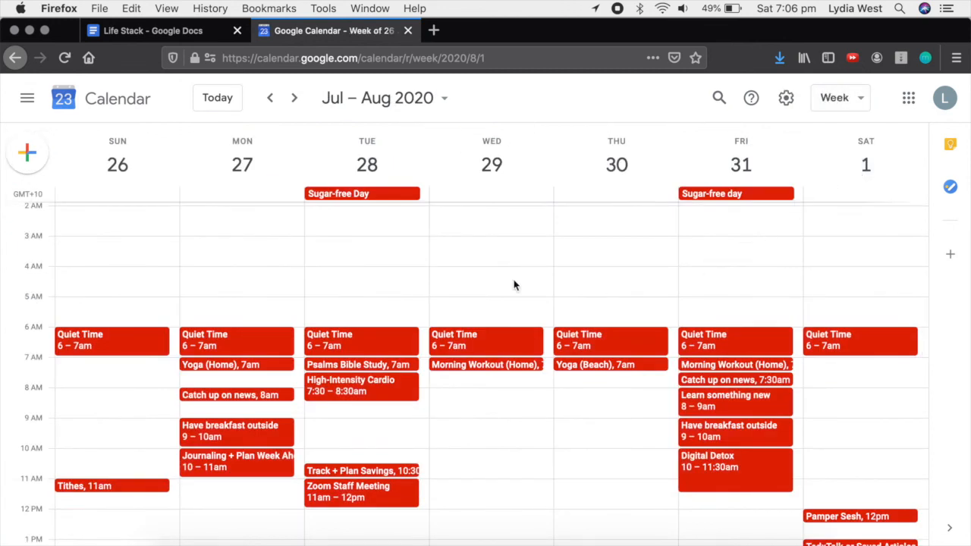
scroll(244, 277, "up", 2)
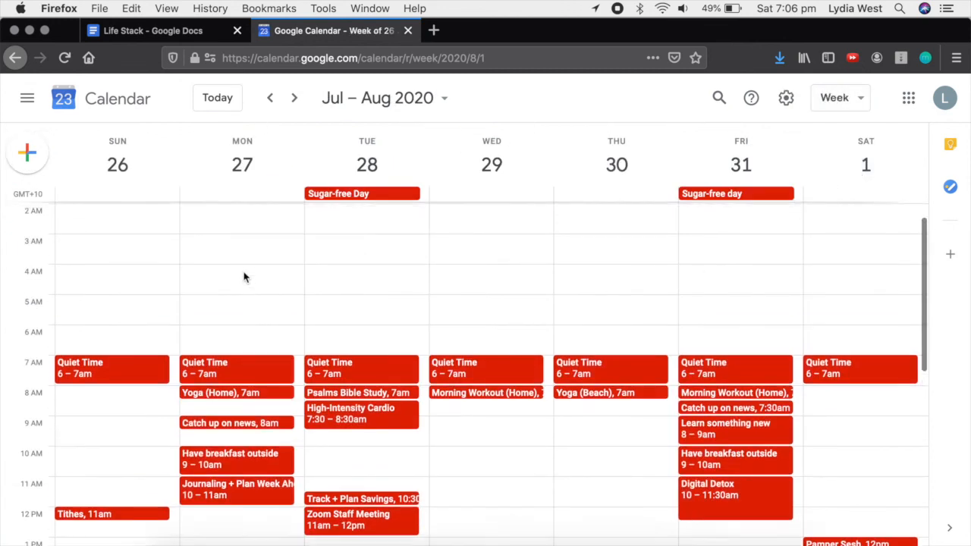
left_click(204, 102)
left_click(294, 98)
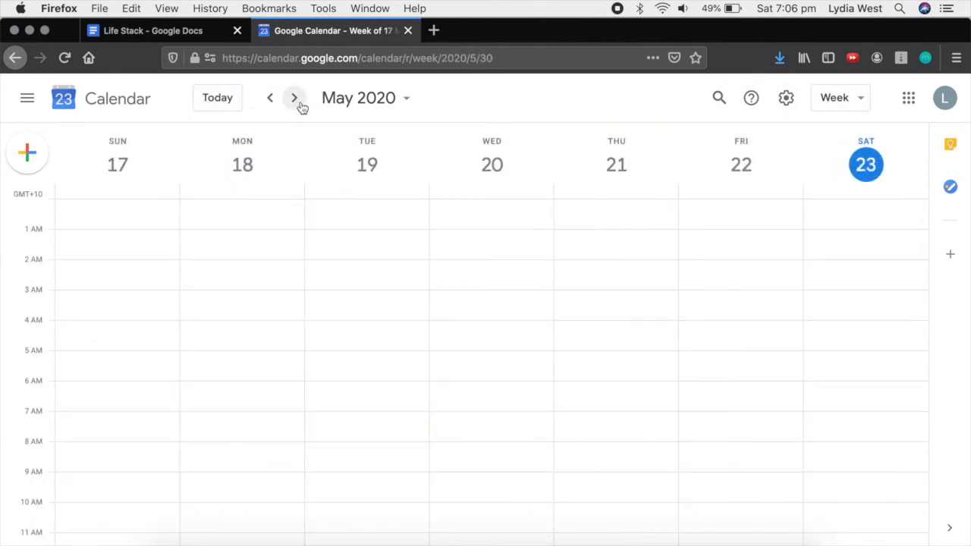
Switch the calendar to the Schedule view and look through the events listed from 30 May into early June
left_click(834, 97)
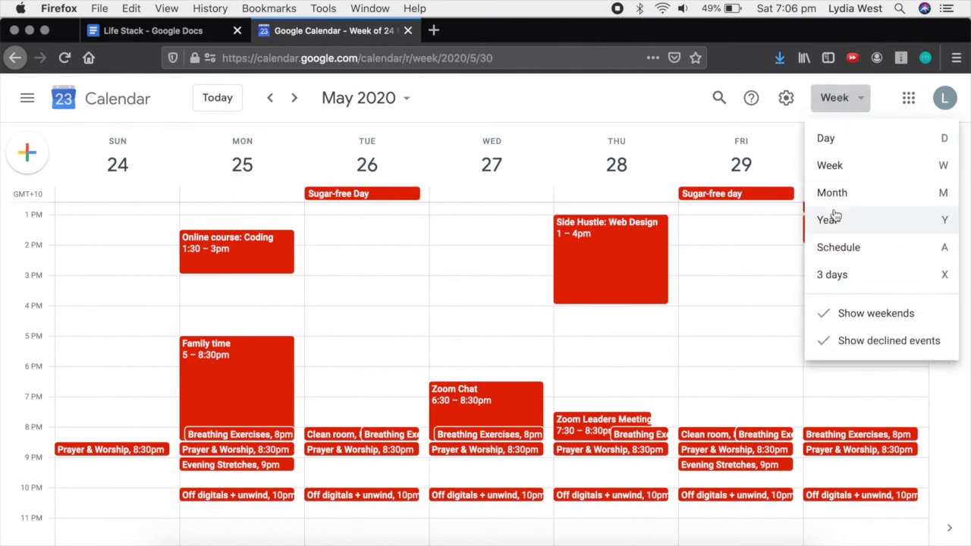
left_click(840, 246)
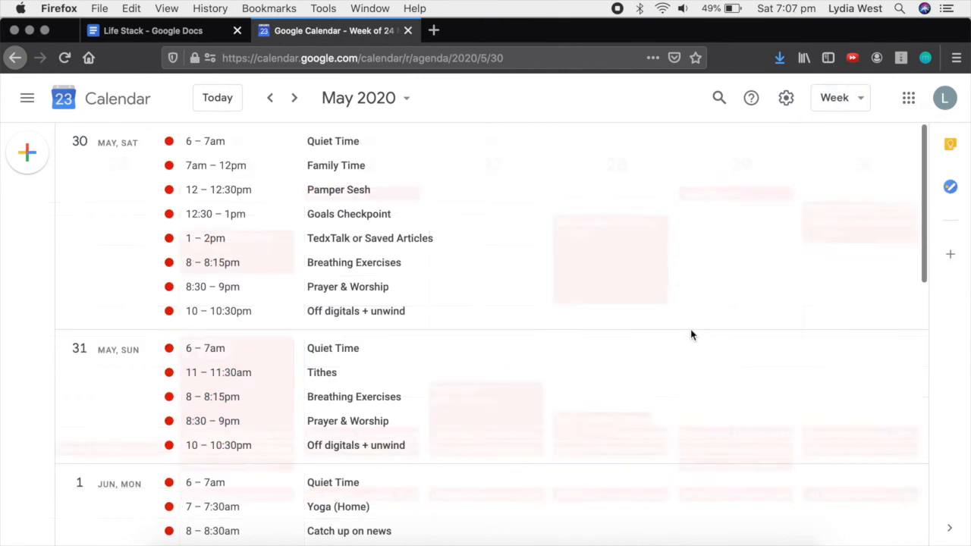
scroll(650, 335, "down", 5)
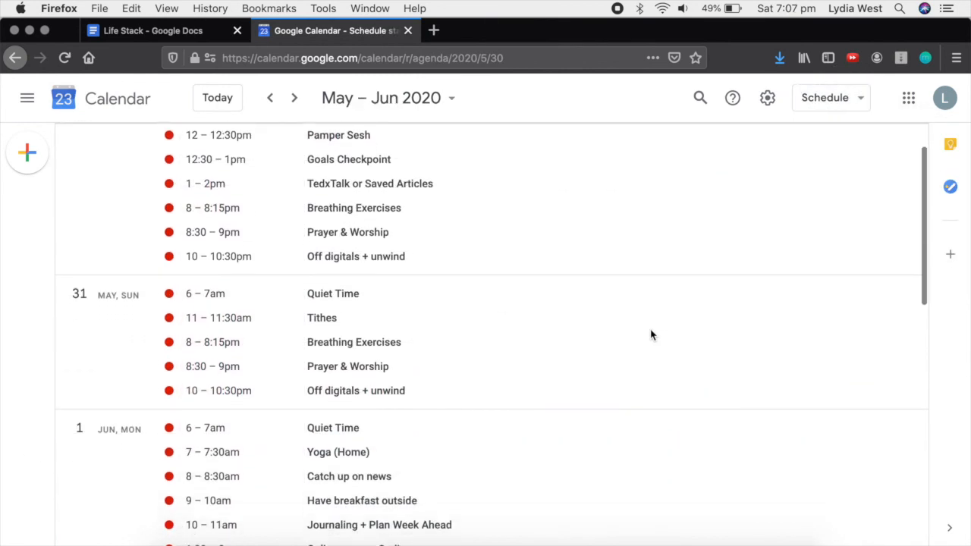
scroll(650, 335, "down", 6)
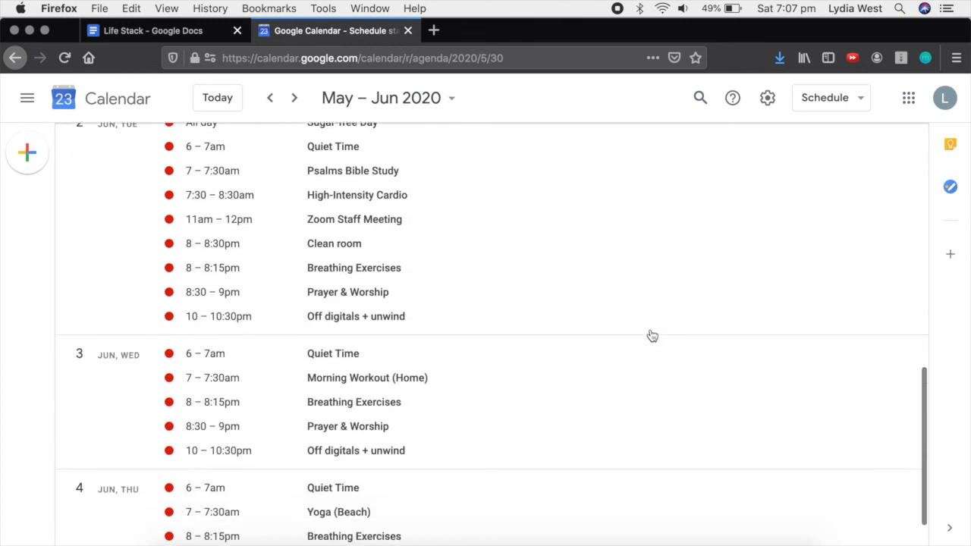
scroll(650, 335, "up", 10)
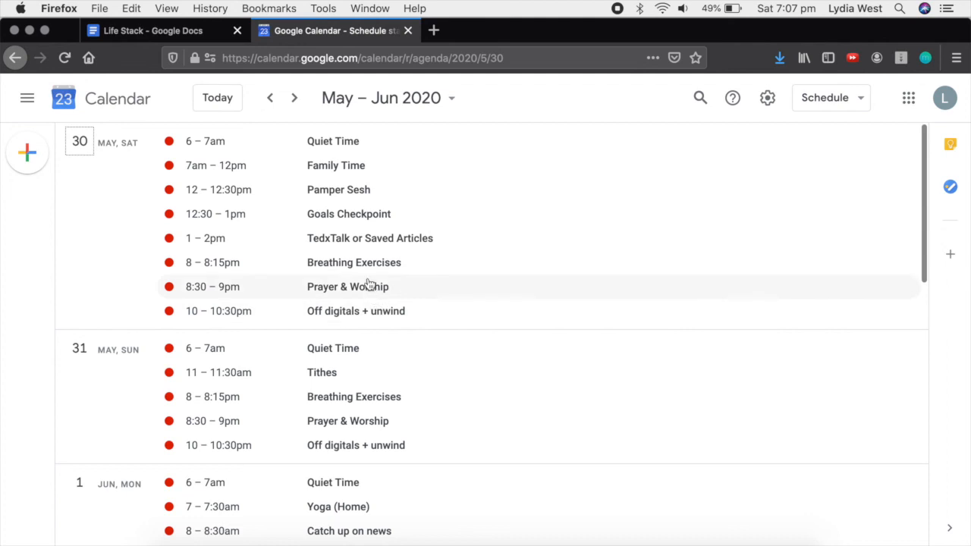
View the details of the Breathing Exercises and Pamper Sesh events on Saturday 30 May, closing each one
left_click(363, 265)
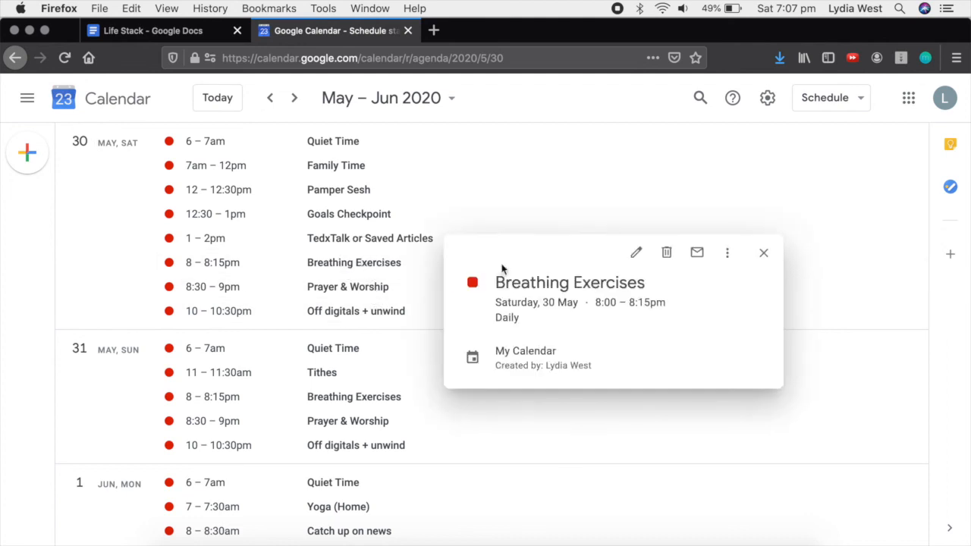
left_click(763, 252)
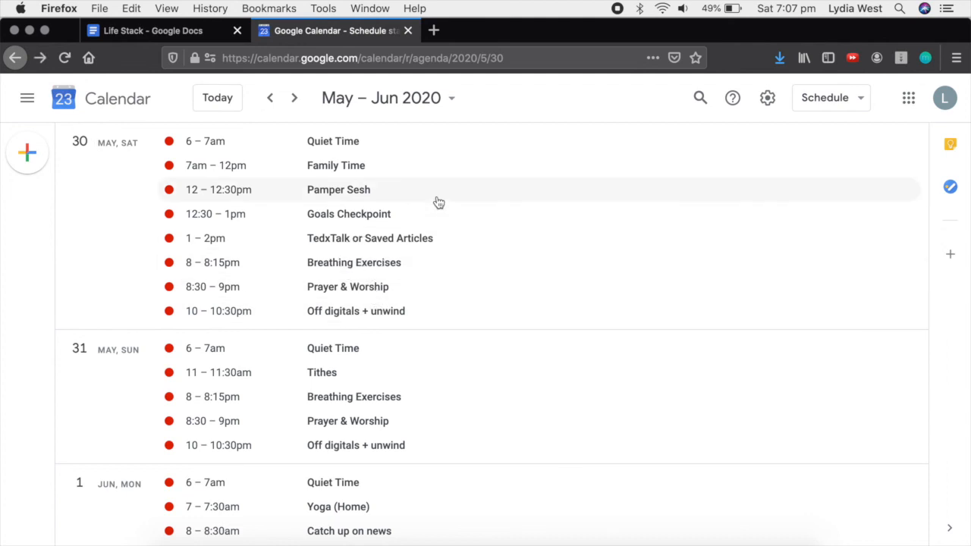
left_click(438, 201)
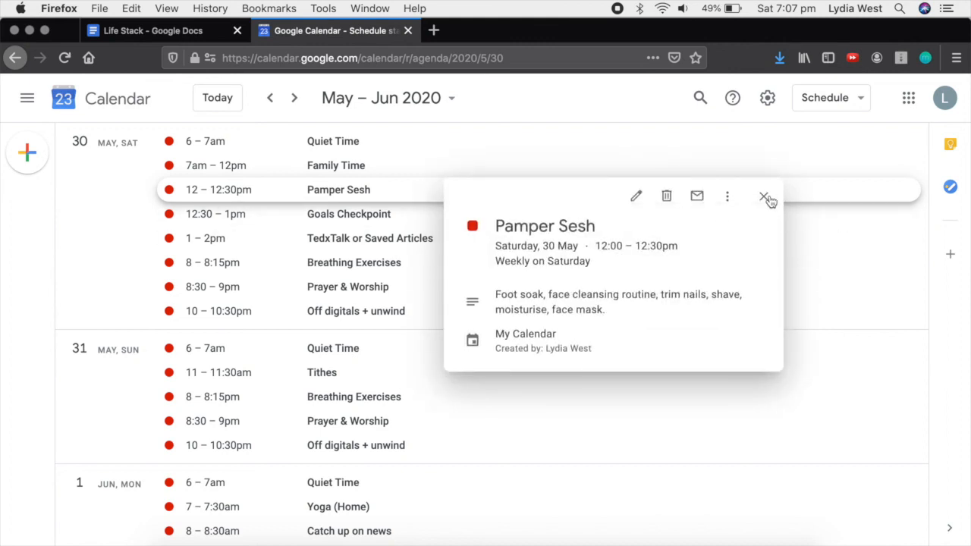
left_click(765, 198)
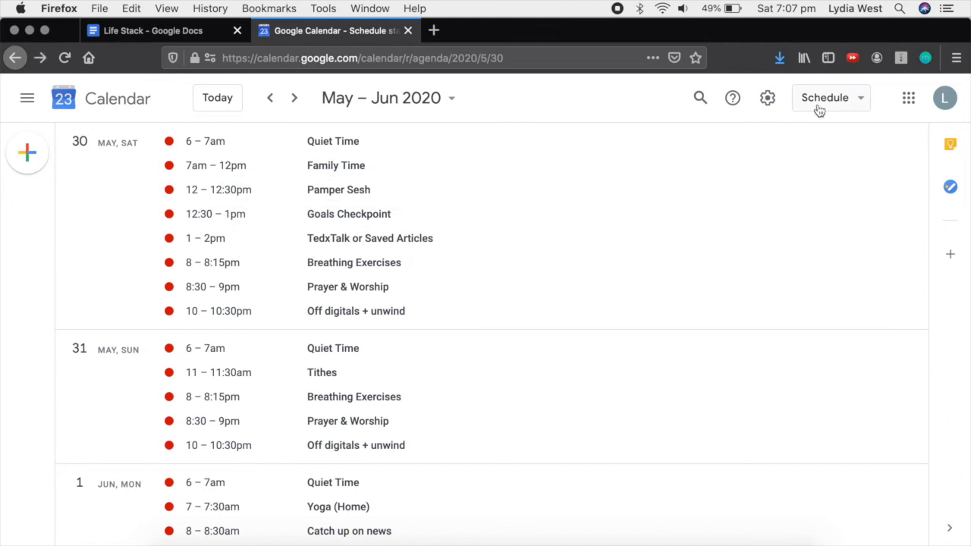